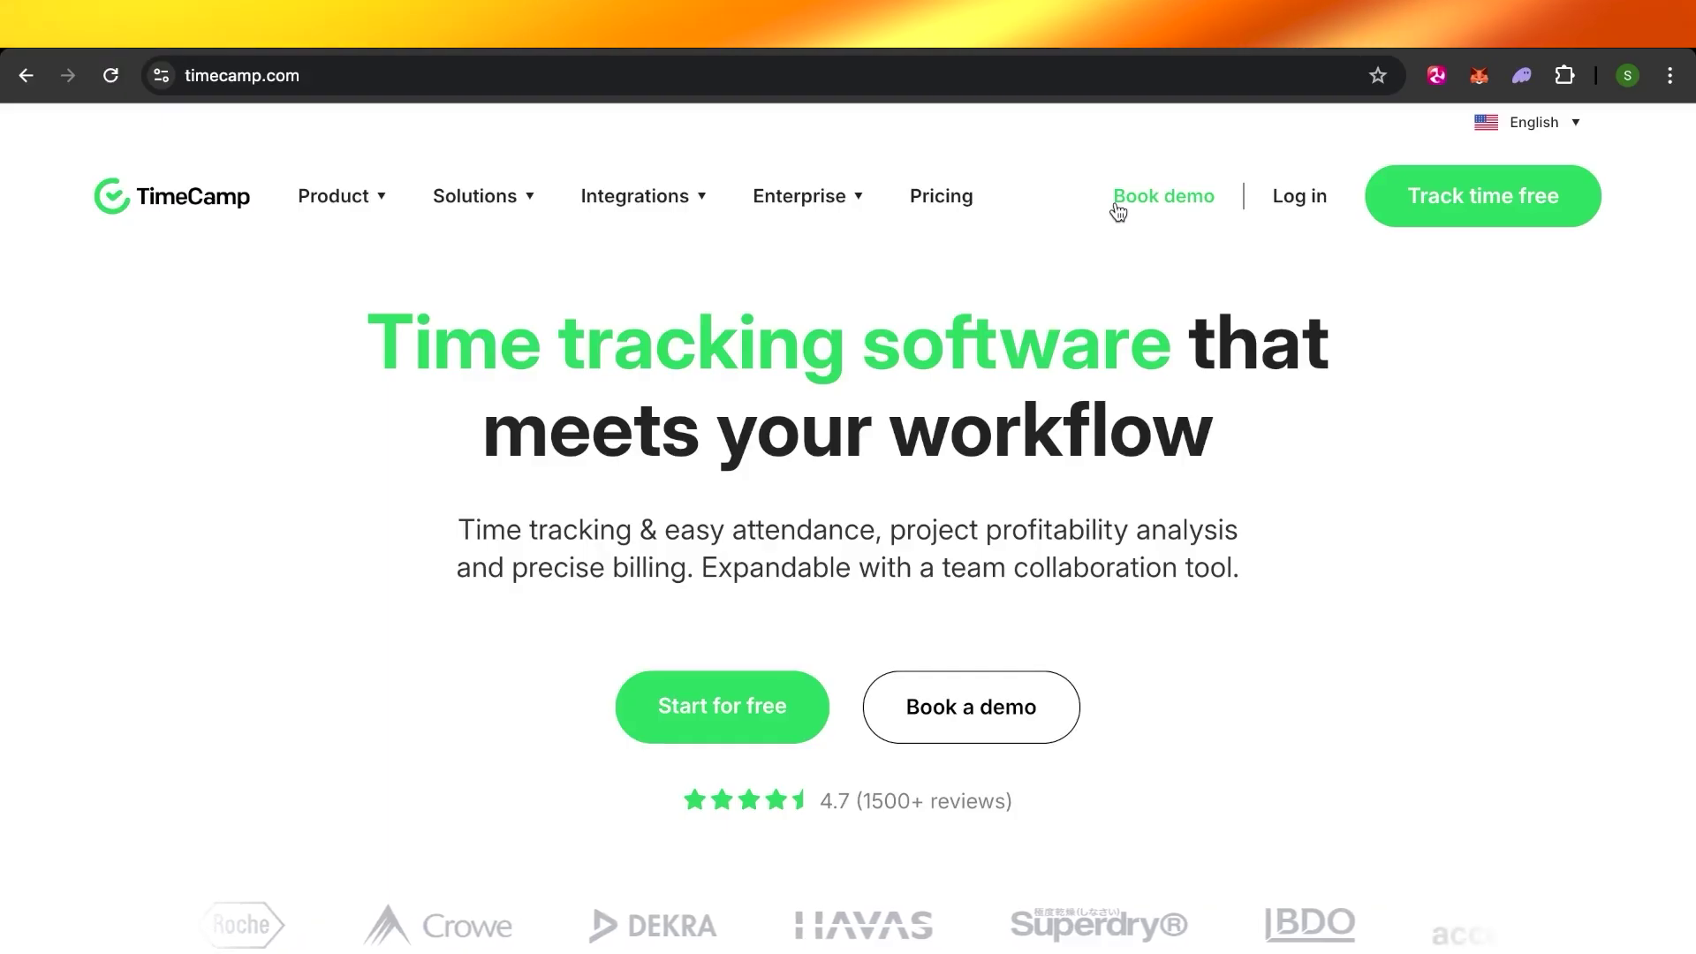
Step: Scroll through the TimeCamp page and view the list of product features
{"action": "scroll", "coordinate": [1115, 206], "scroll_direction": "down", "scroll_amount": 5}
{"action": "scroll", "coordinate": [1117, 207], "scroll_direction": "up", "scroll_amount": 3}
{"action": "scroll", "coordinate": [1114, 199], "scroll_direction": "up", "scroll_amount": 2}
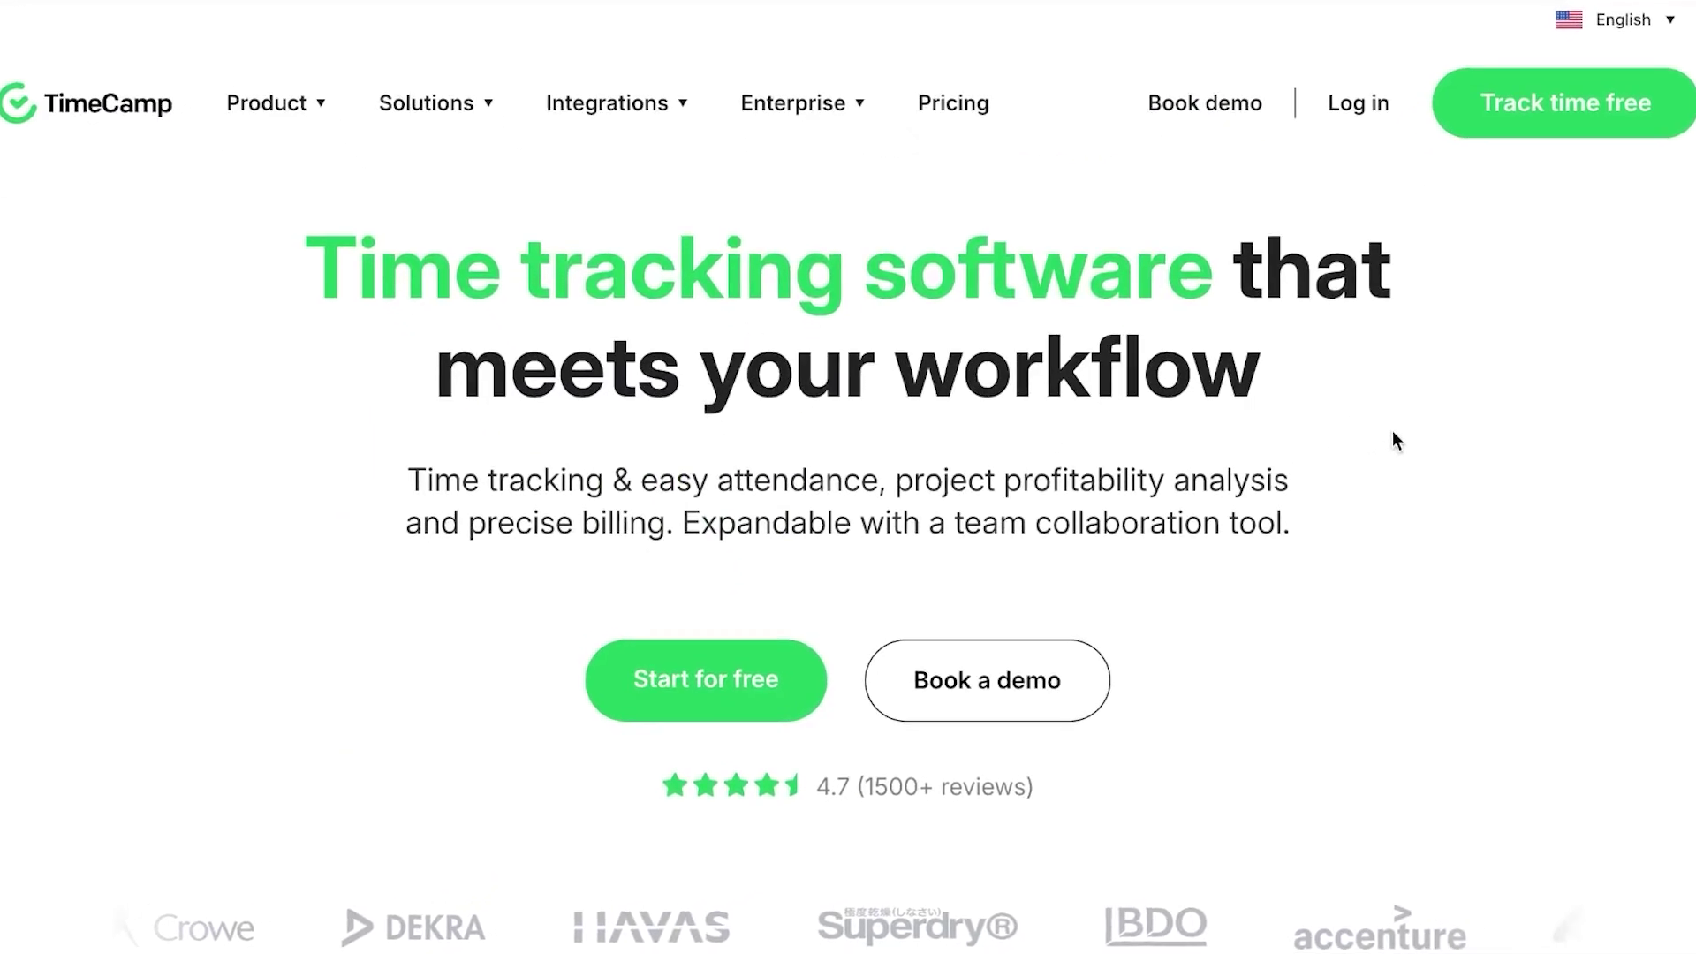
{"action": "scroll", "coordinate": [1364, 454], "scroll_direction": "down", "scroll_amount": 10}
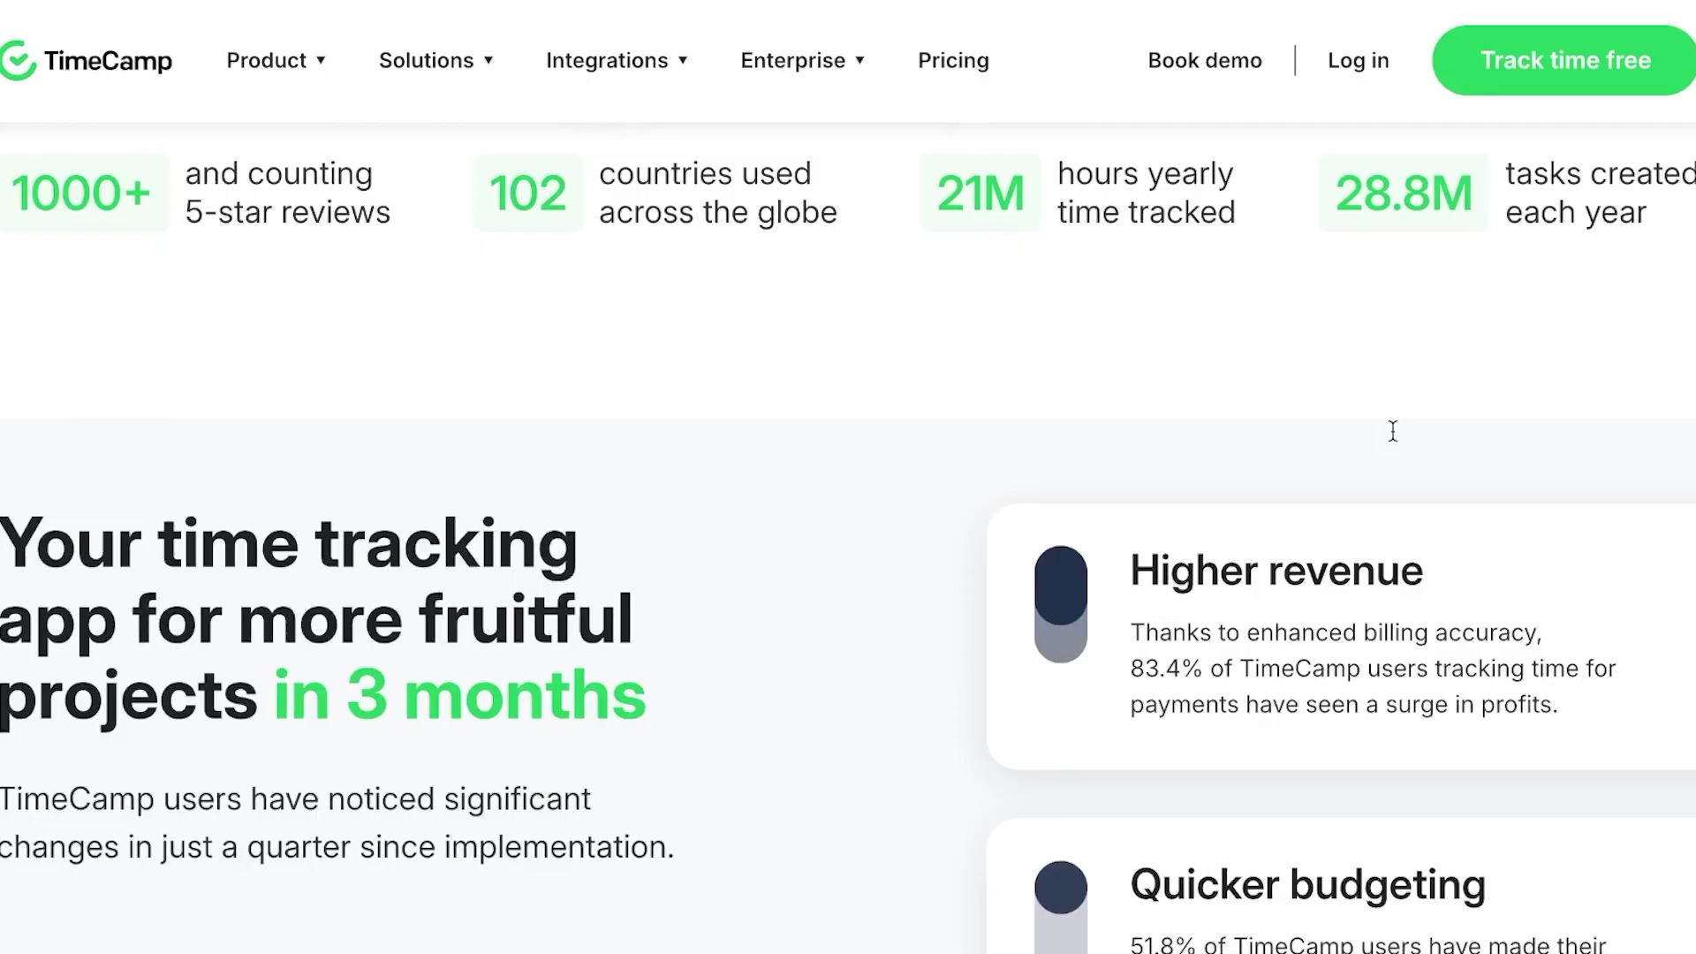
{"action": "scroll", "coordinate": [1392, 430], "scroll_direction": "down", "scroll_amount": 8}
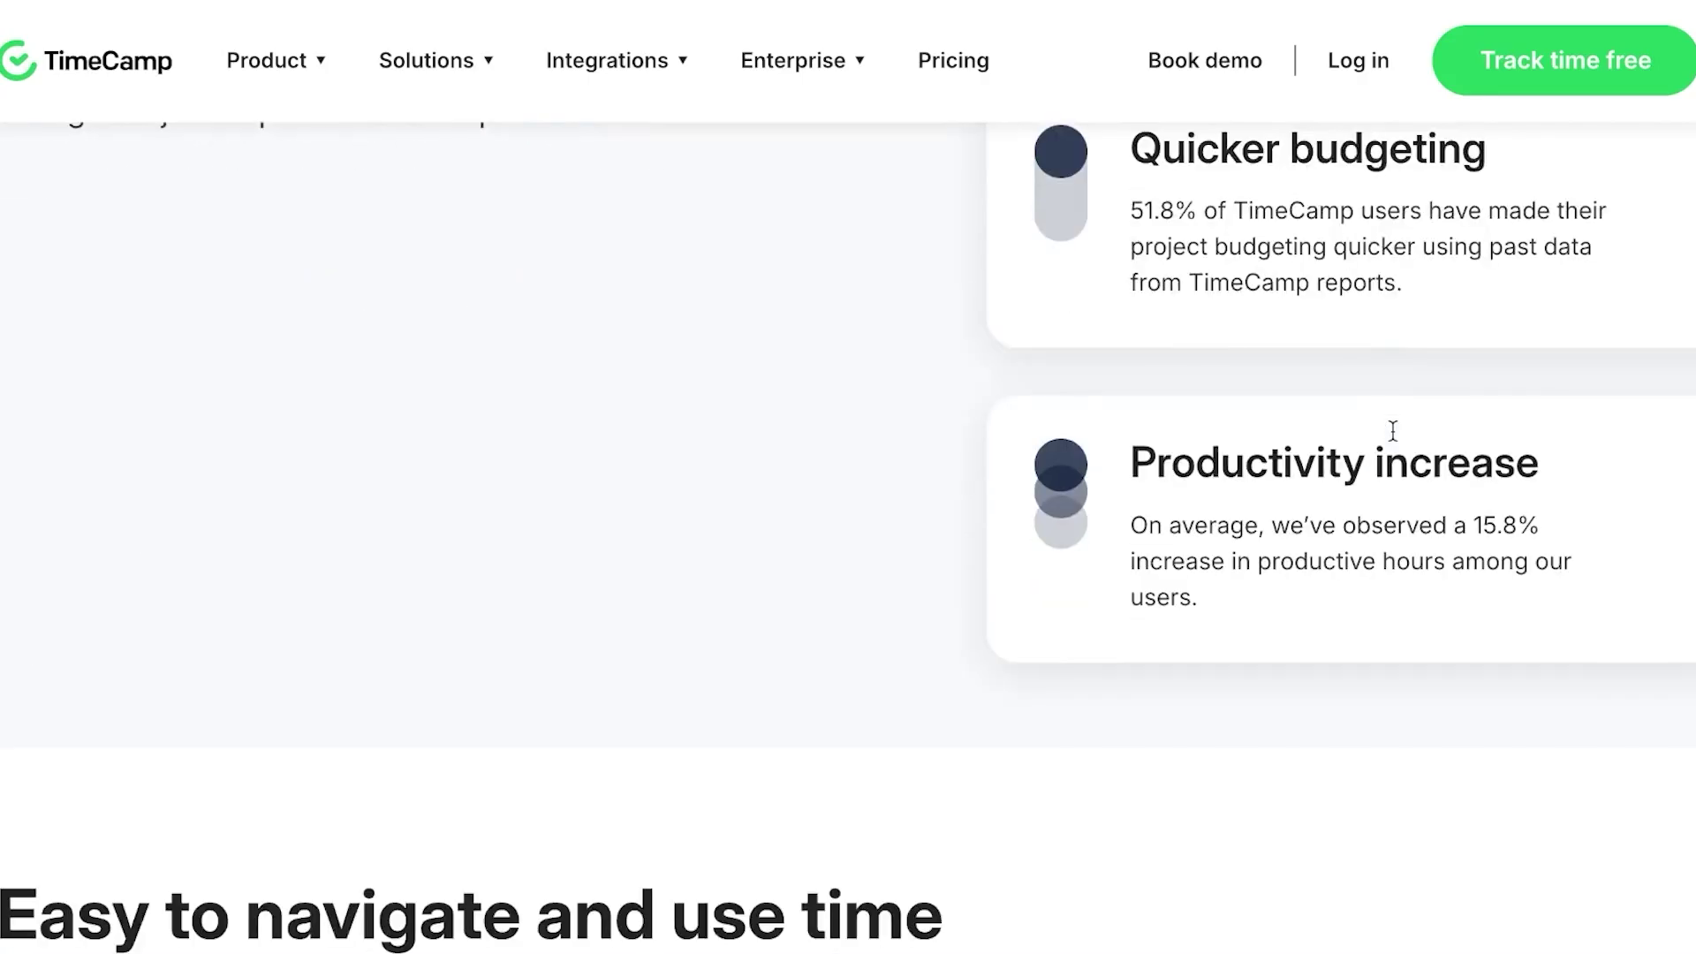
{"action": "scroll", "coordinate": [1391, 431], "scroll_direction": "up", "scroll_amount": 14}
{"action": "scroll", "coordinate": [1391, 433], "scroll_direction": "up", "scroll_amount": 15}
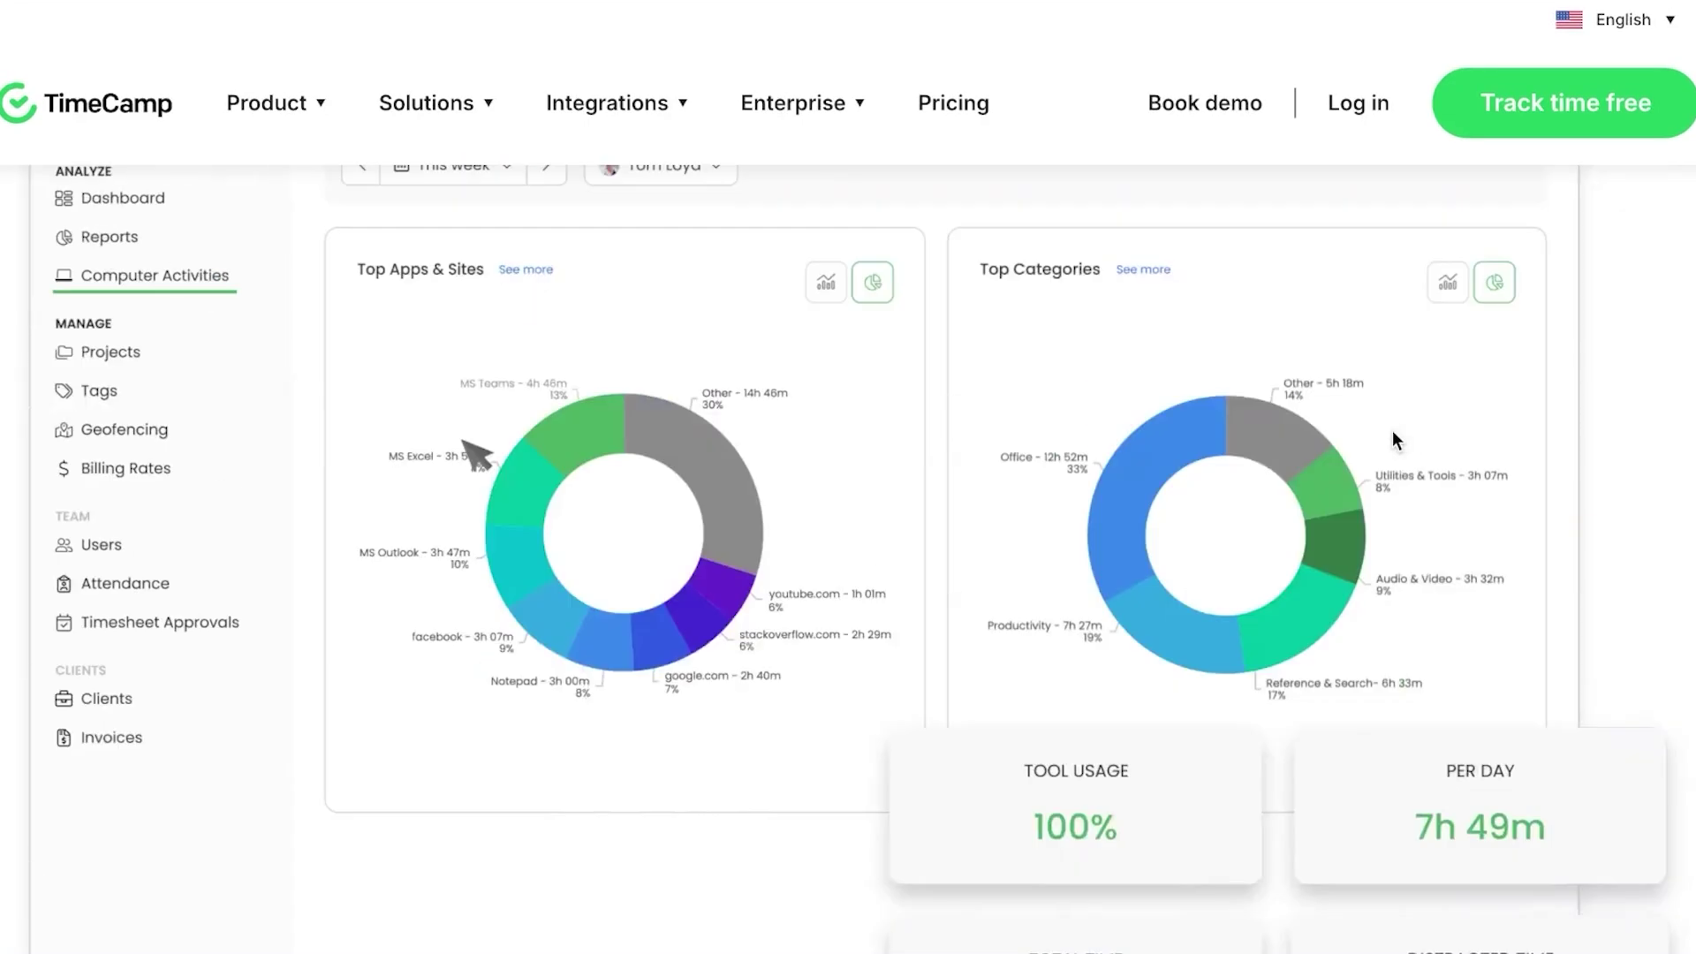
{"action": "scroll", "coordinate": [1392, 439], "scroll_direction": "up", "scroll_amount": 3}
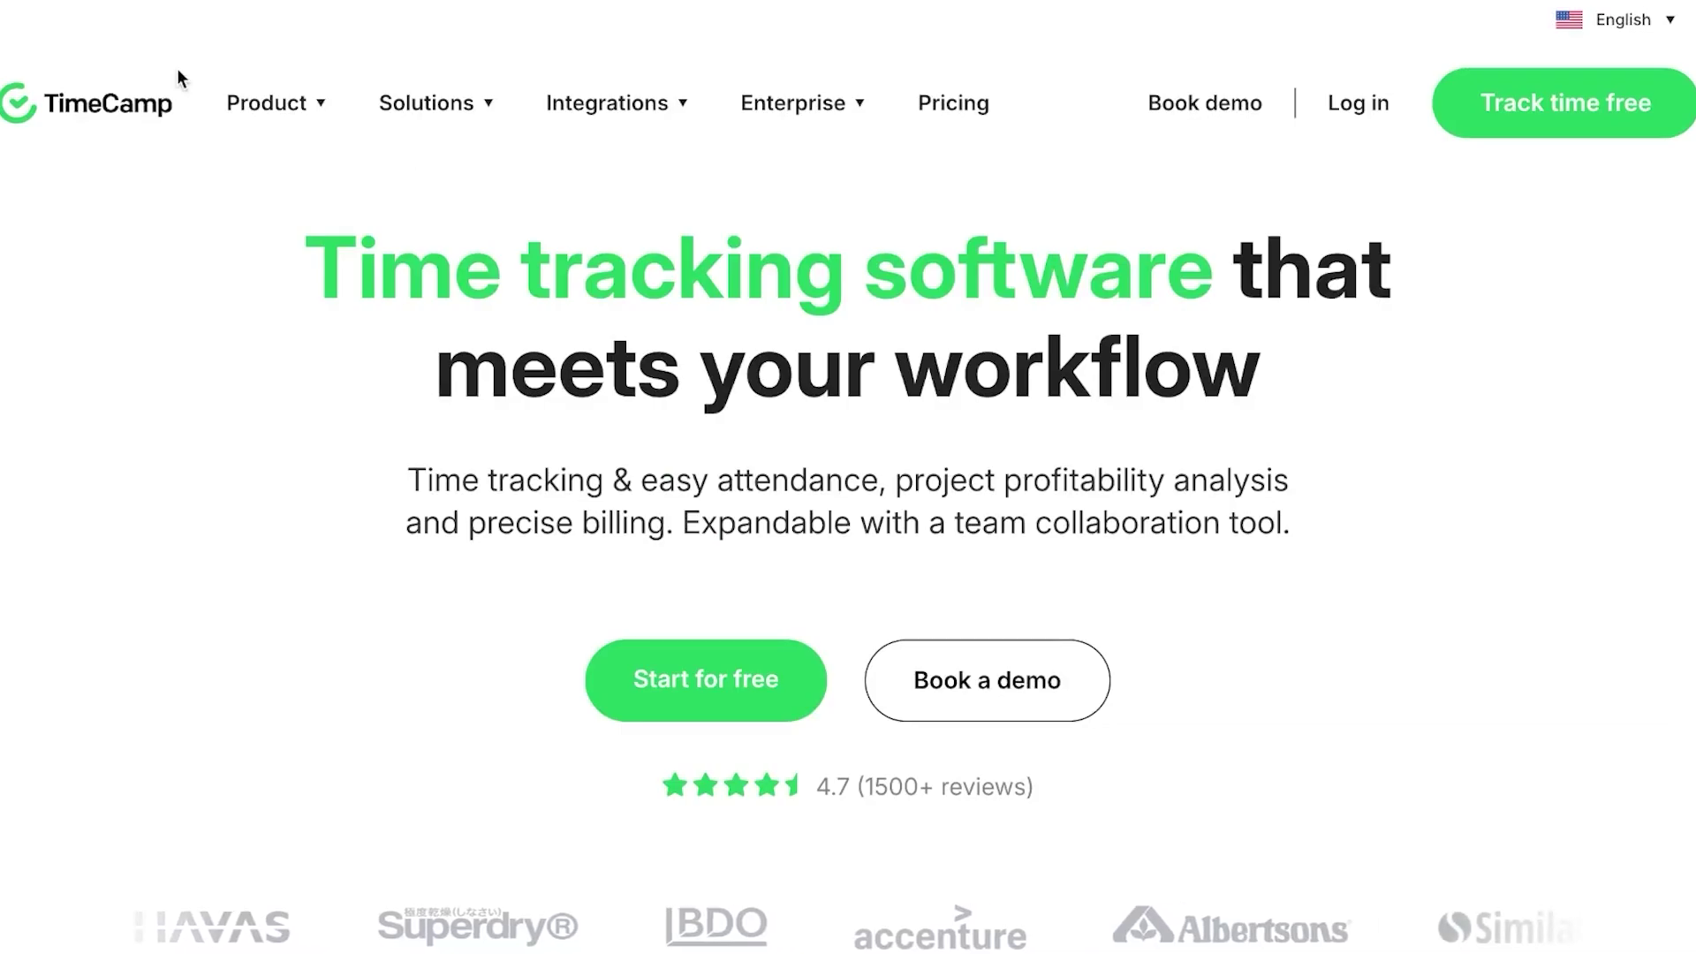
{"action": "scroll", "coordinate": [814, 429], "scroll_direction": "down", "scroll_amount": 2}
{"action": "scroll", "coordinate": [814, 422], "scroll_direction": "down", "scroll_amount": 7}
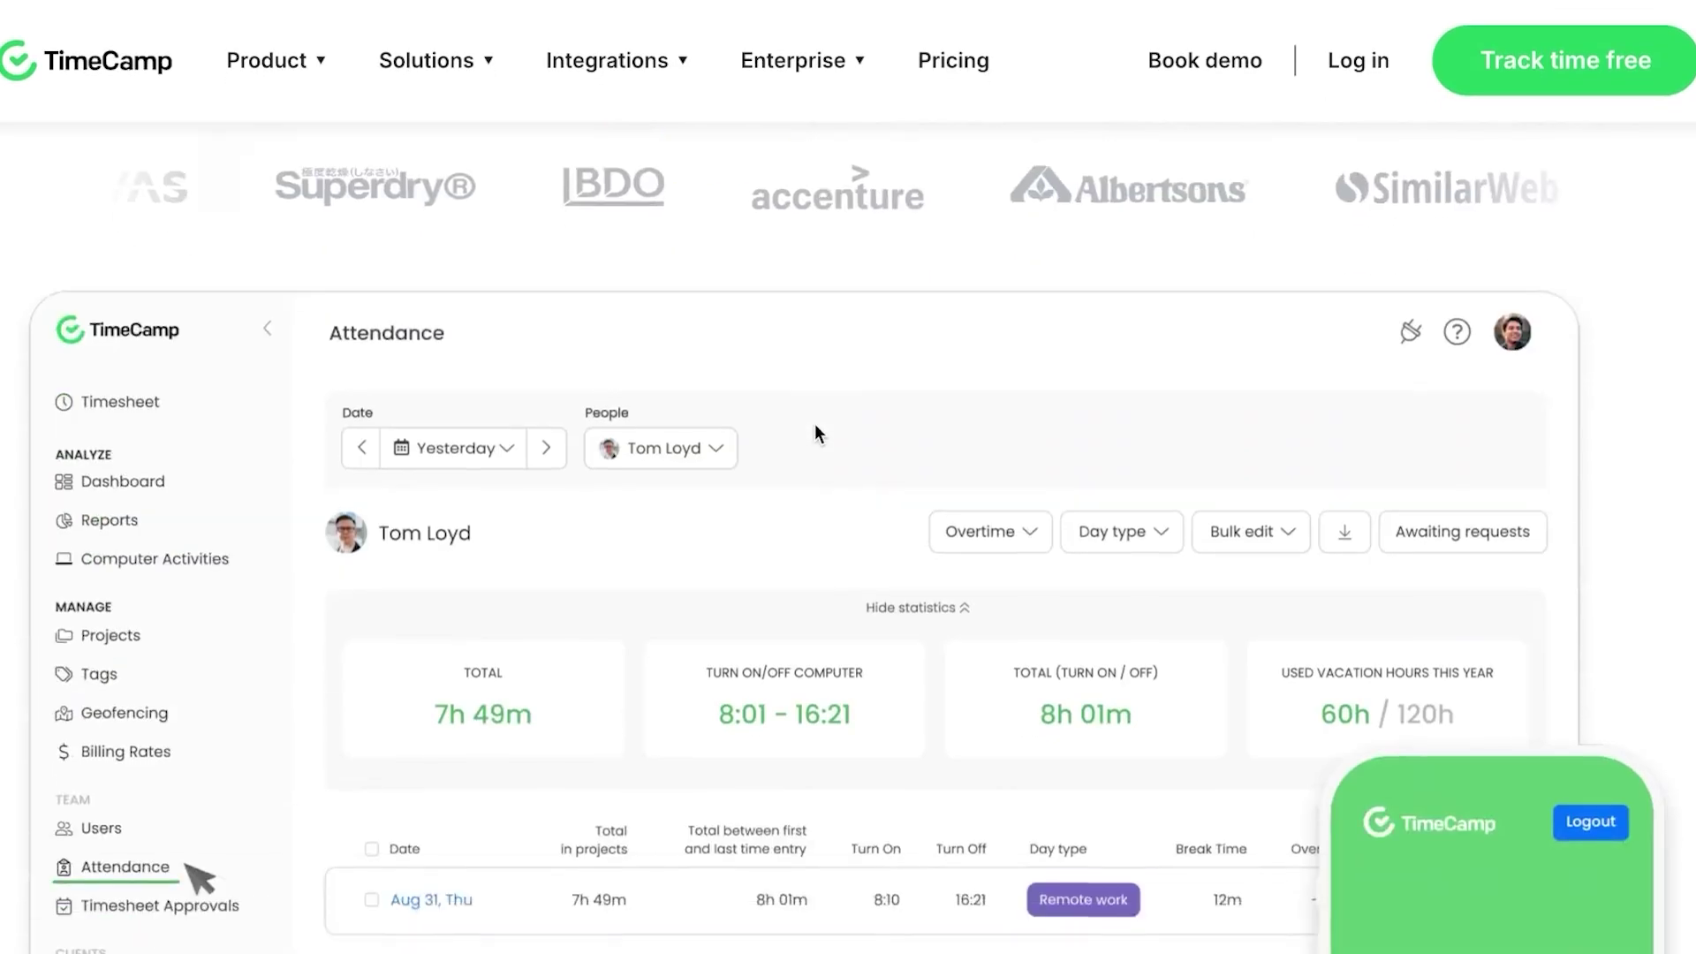
{"action": "scroll", "coordinate": [816, 424], "scroll_direction": "up", "scroll_amount": 7}
{"action": "scroll", "coordinate": [439, 185], "scroll_direction": "down", "scroll_amount": 1}
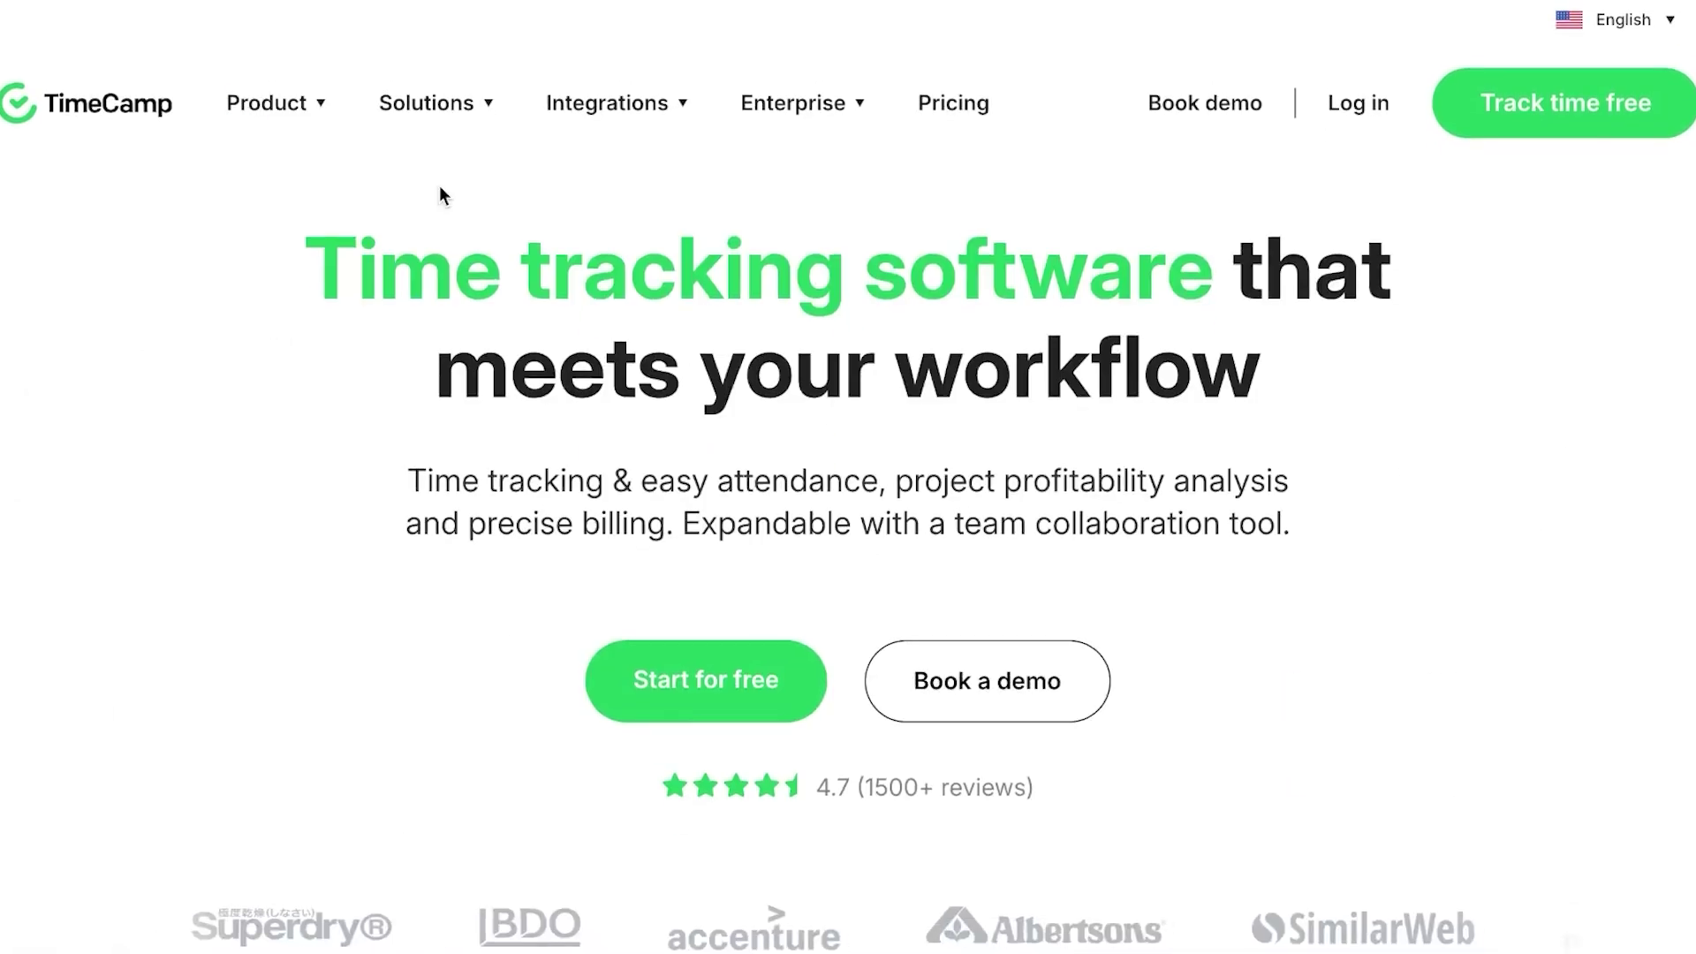
{"action": "left_click", "coordinate": [320, 108]}
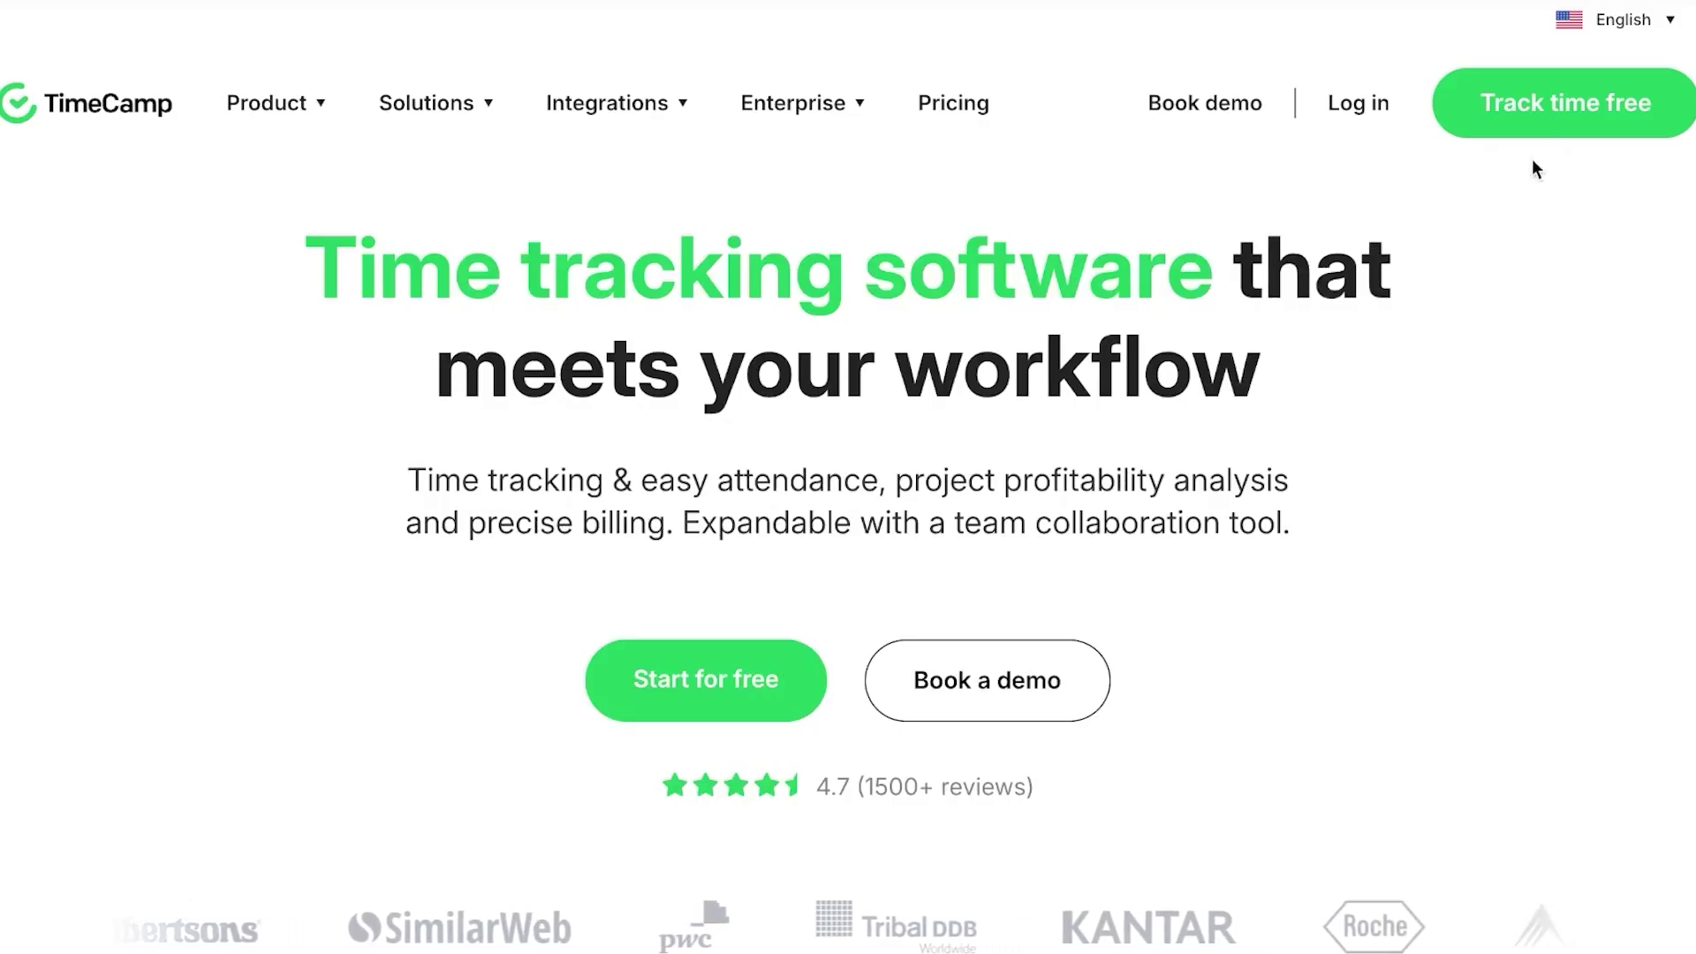
{"action": "scroll", "coordinate": [1504, 196], "scroll_direction": "down", "scroll_amount": 2}
{"action": "scroll", "coordinate": [1500, 189], "scroll_direction": "down", "scroll_amount": 15}
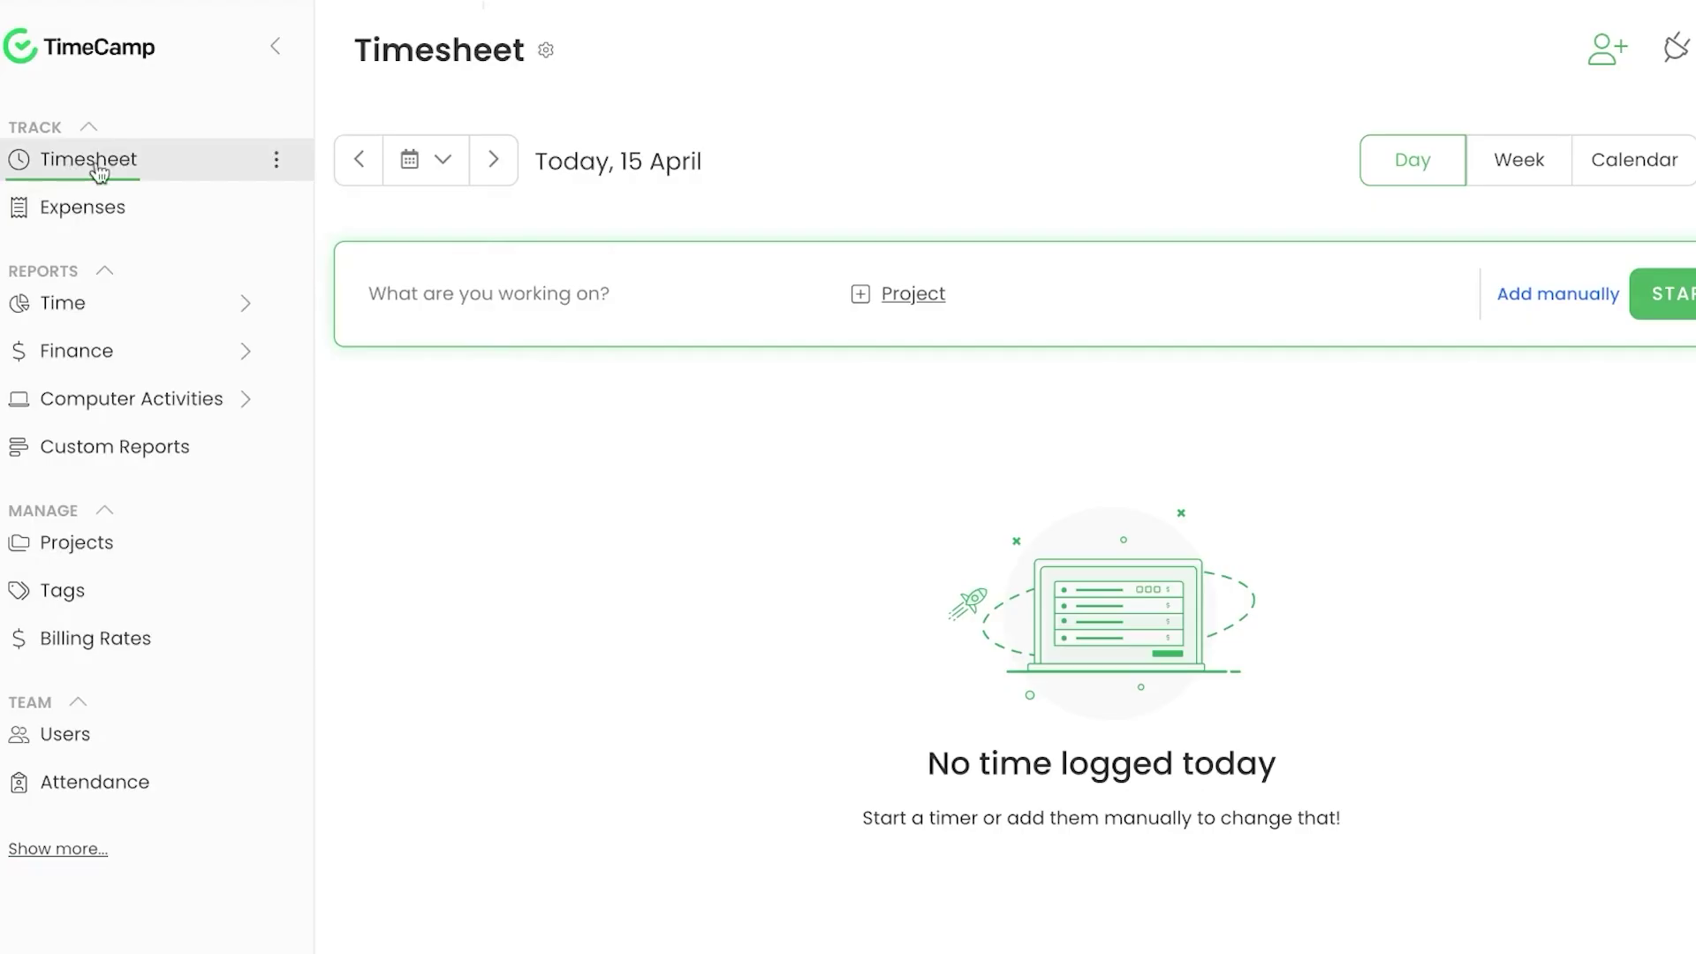
Step: Go to the Projects page through the Time and Finance report menus
{"action": "left_click", "coordinate": [76, 303]}
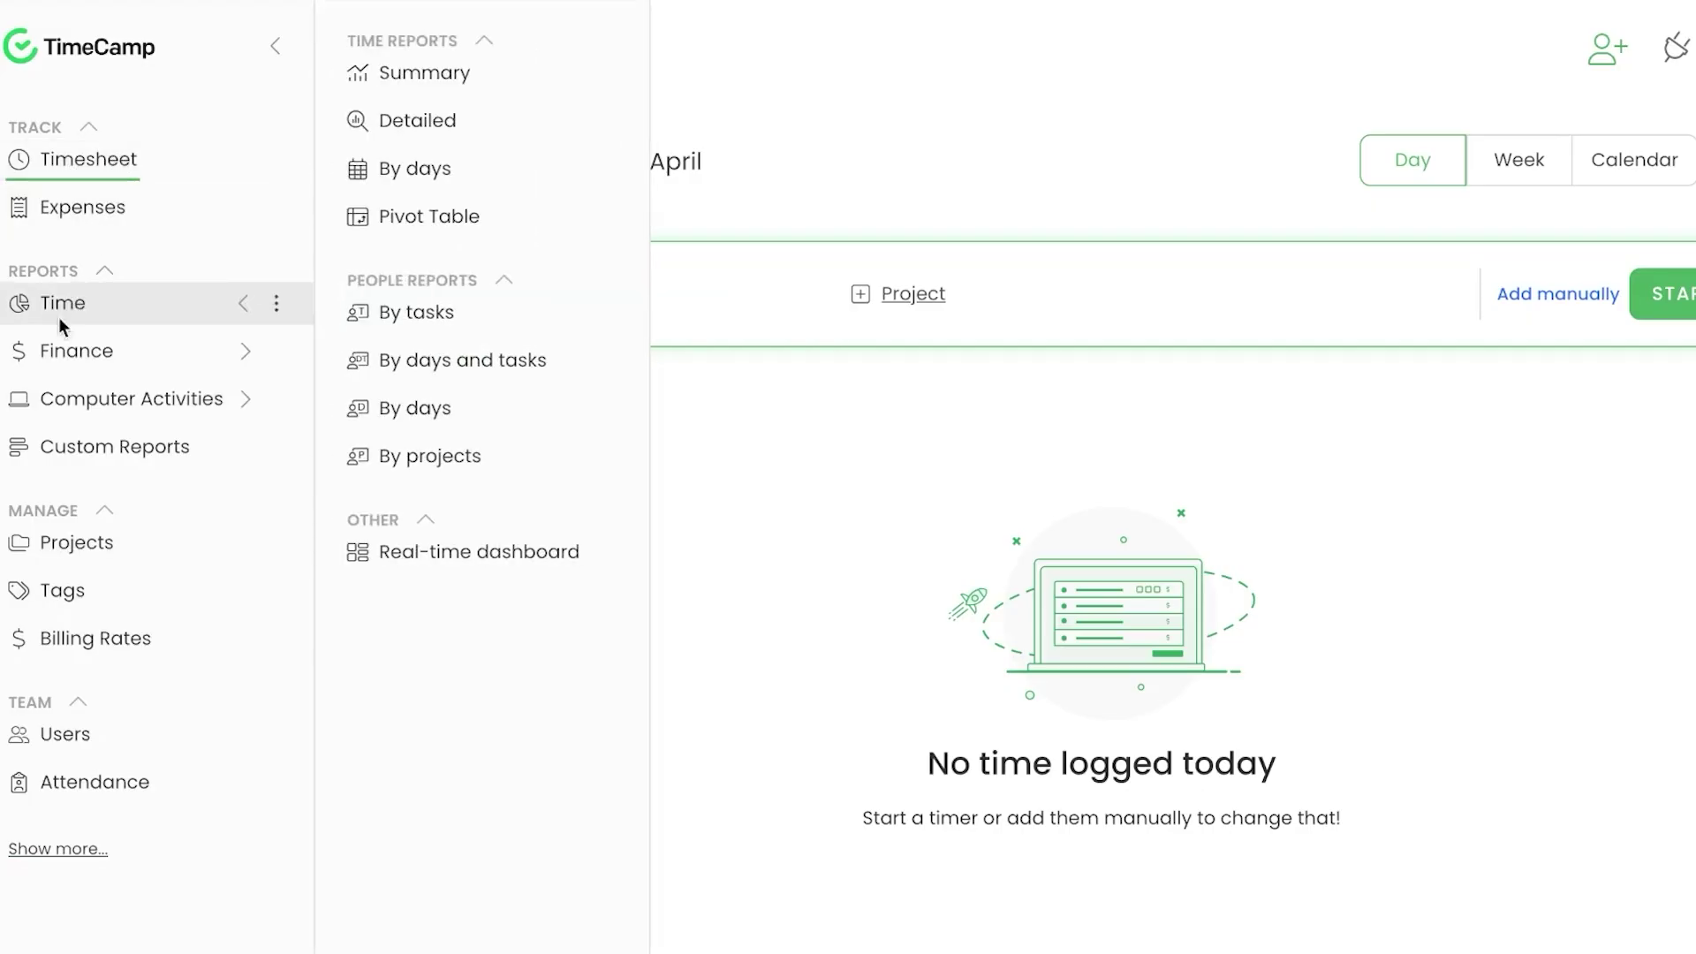
{"action": "left_click", "coordinate": [85, 354]}
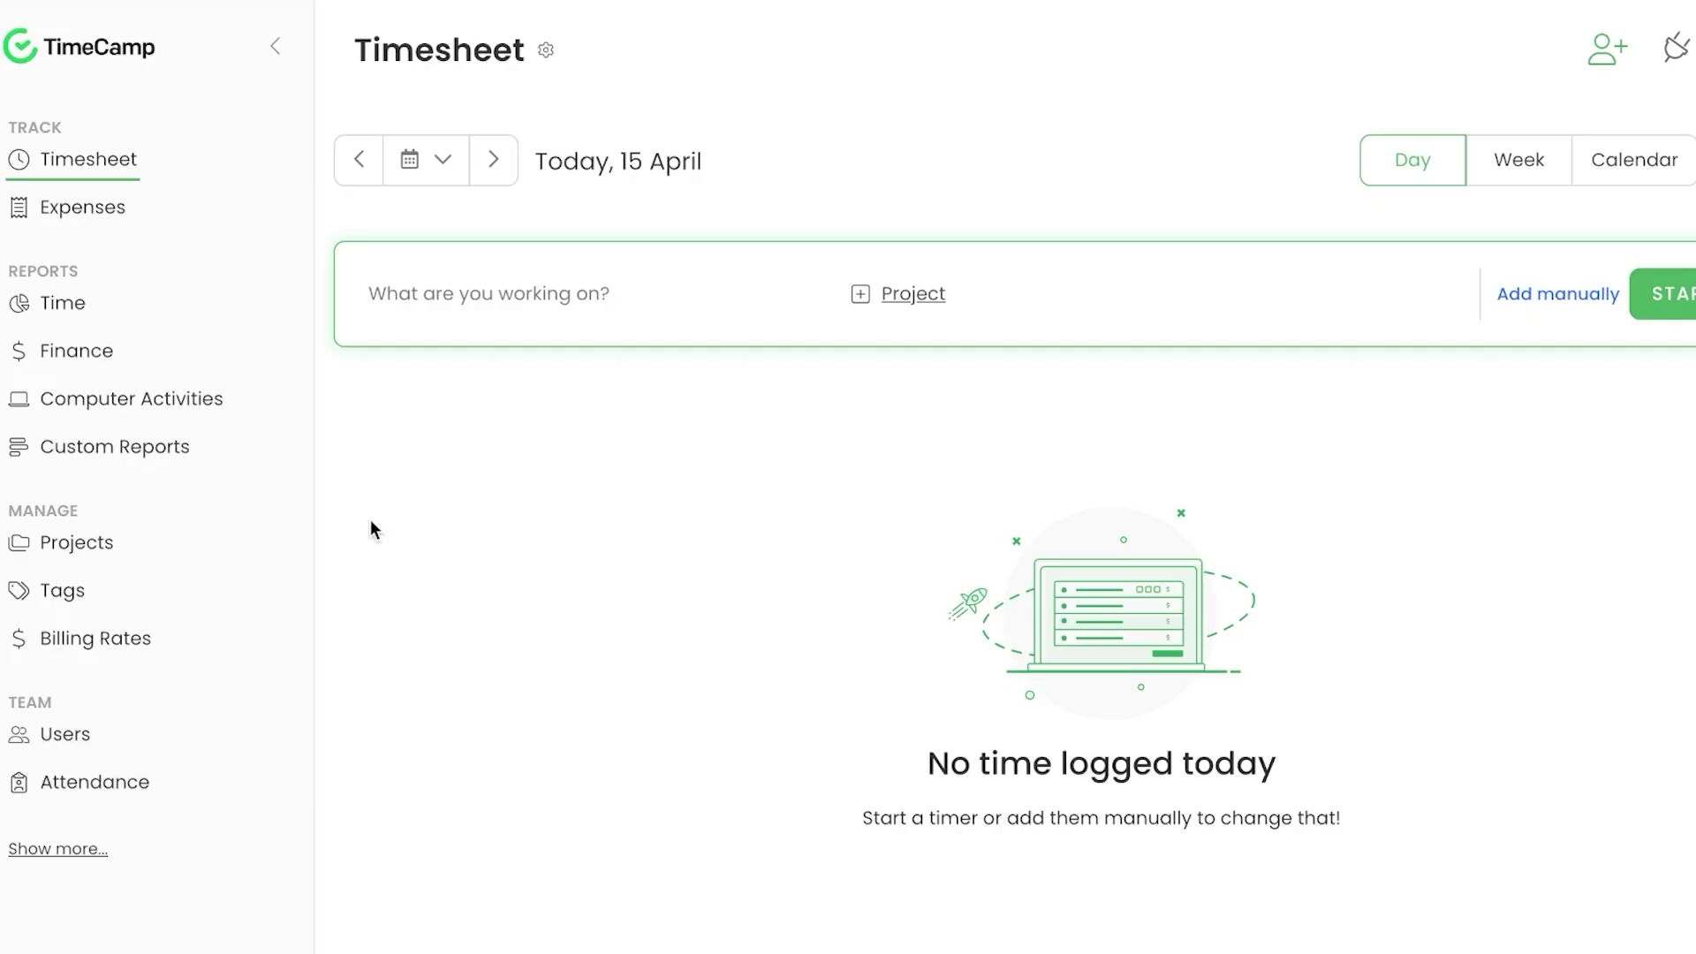
{"action": "left_click", "coordinate": [146, 545]}
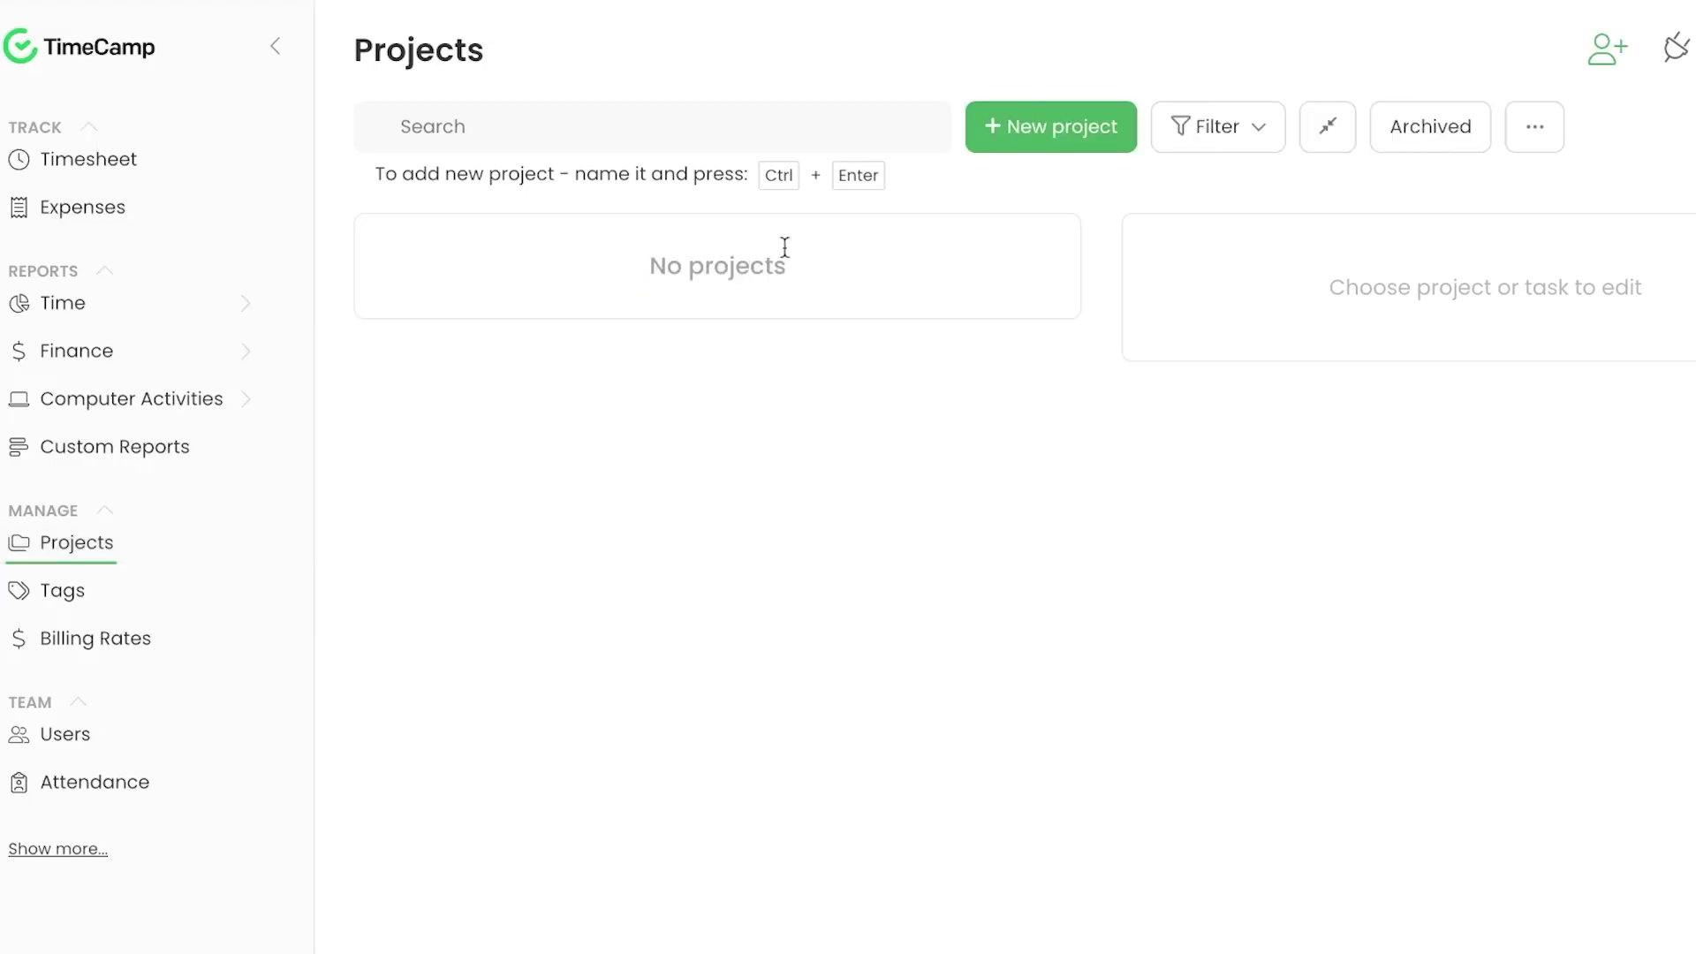
Step: Create a new project named TEST 1 and open its task editor
{"action": "left_click", "coordinate": [1065, 126]}
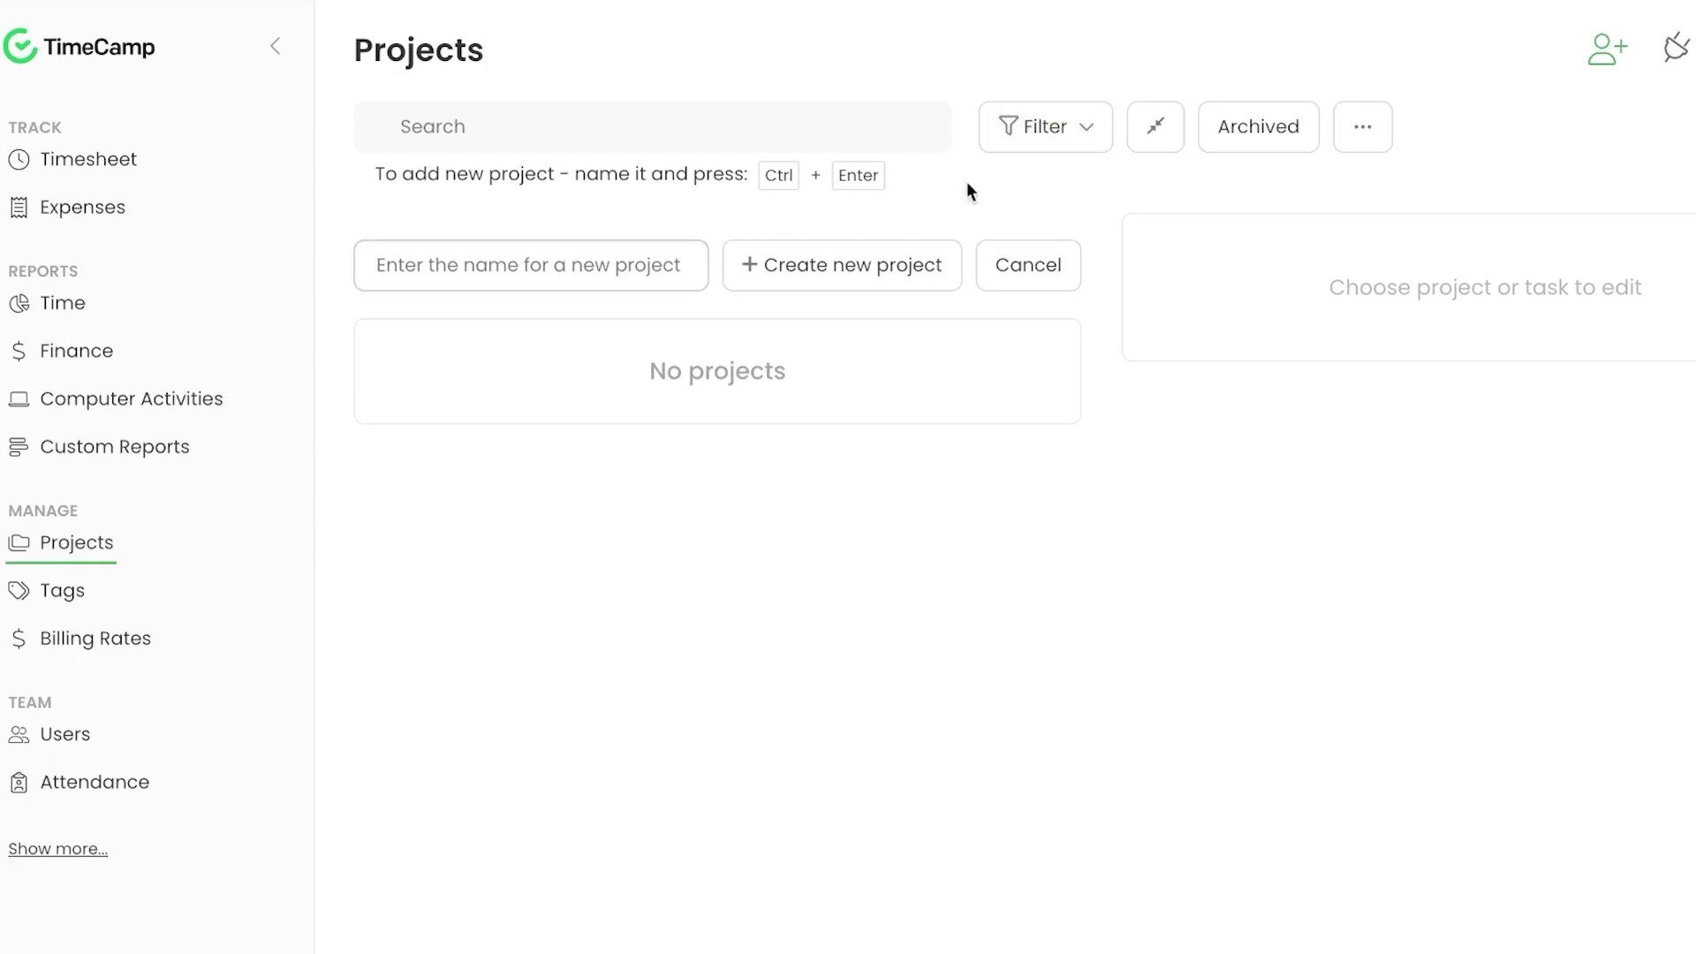
{"action": "left_click", "coordinate": [554, 269]}
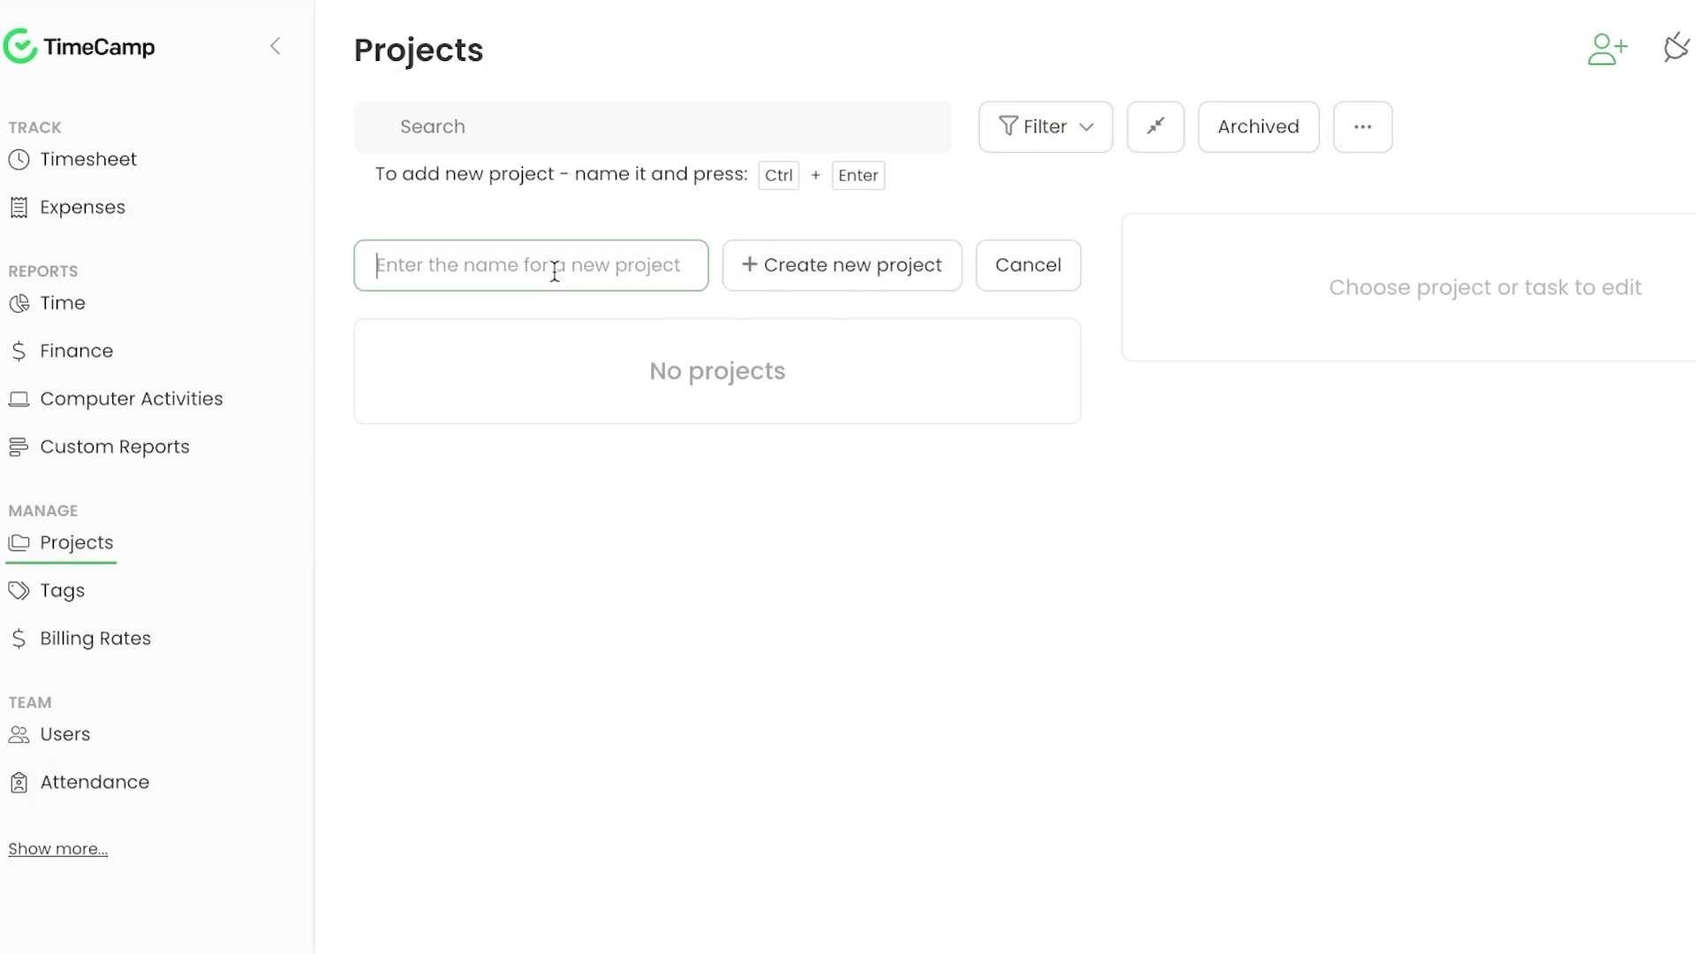
{"action": "type", "text": "TEST 1"}
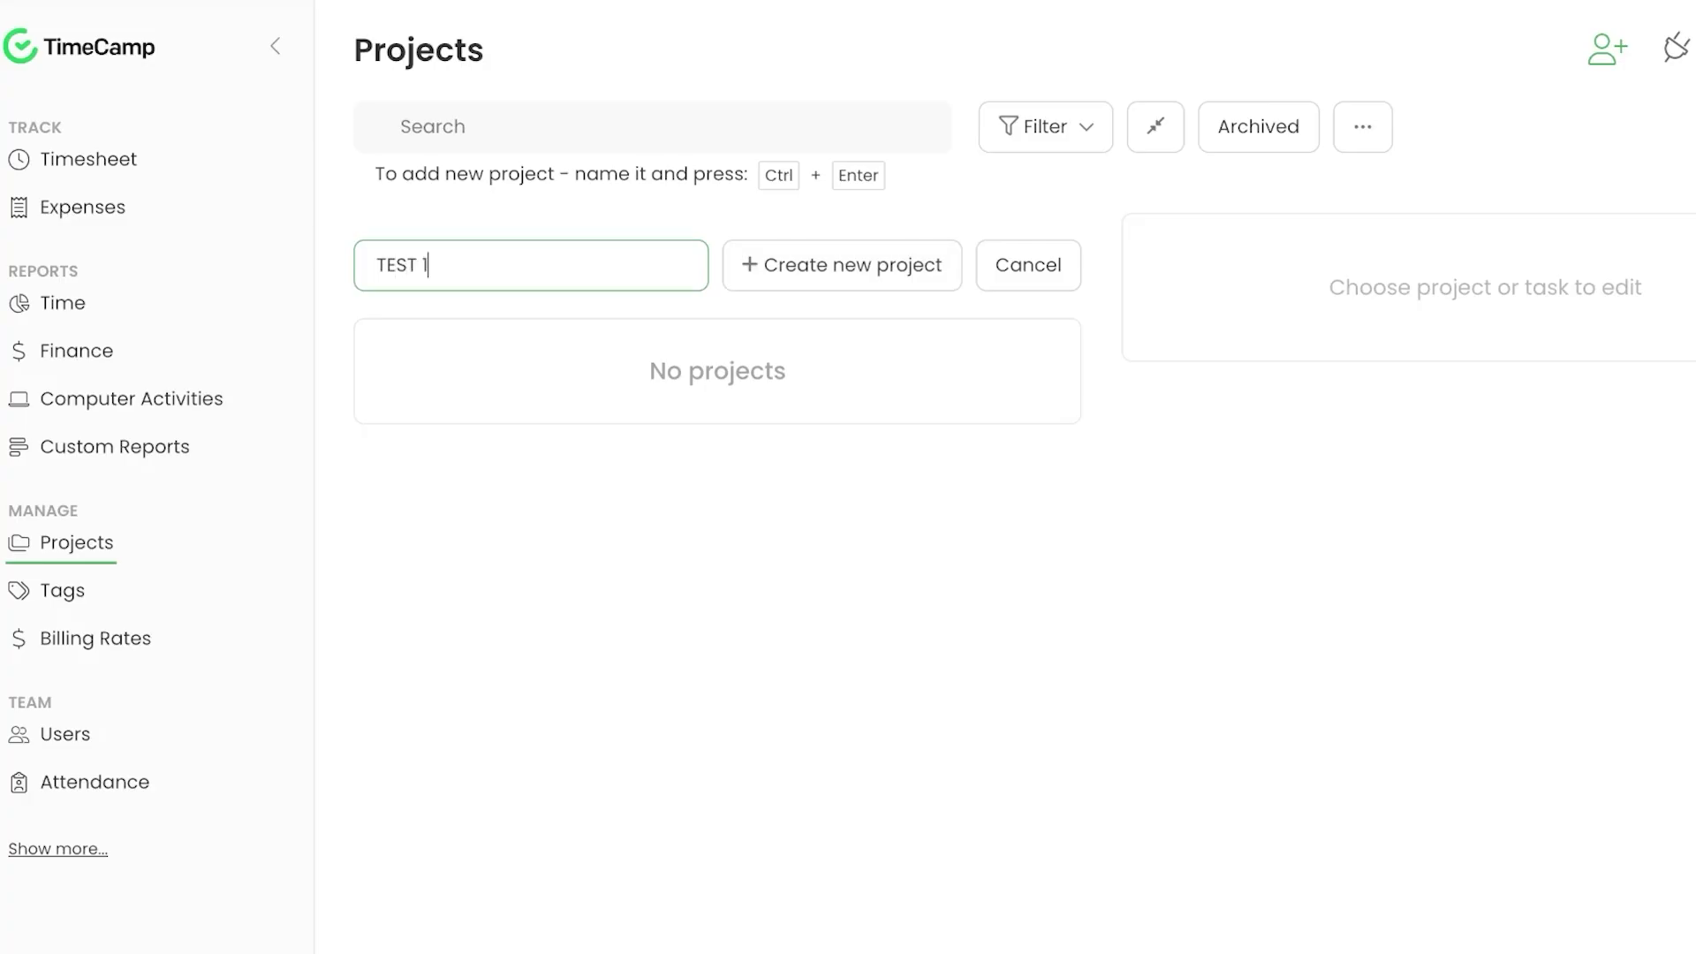
{"action": "left_click", "coordinate": [863, 275]}
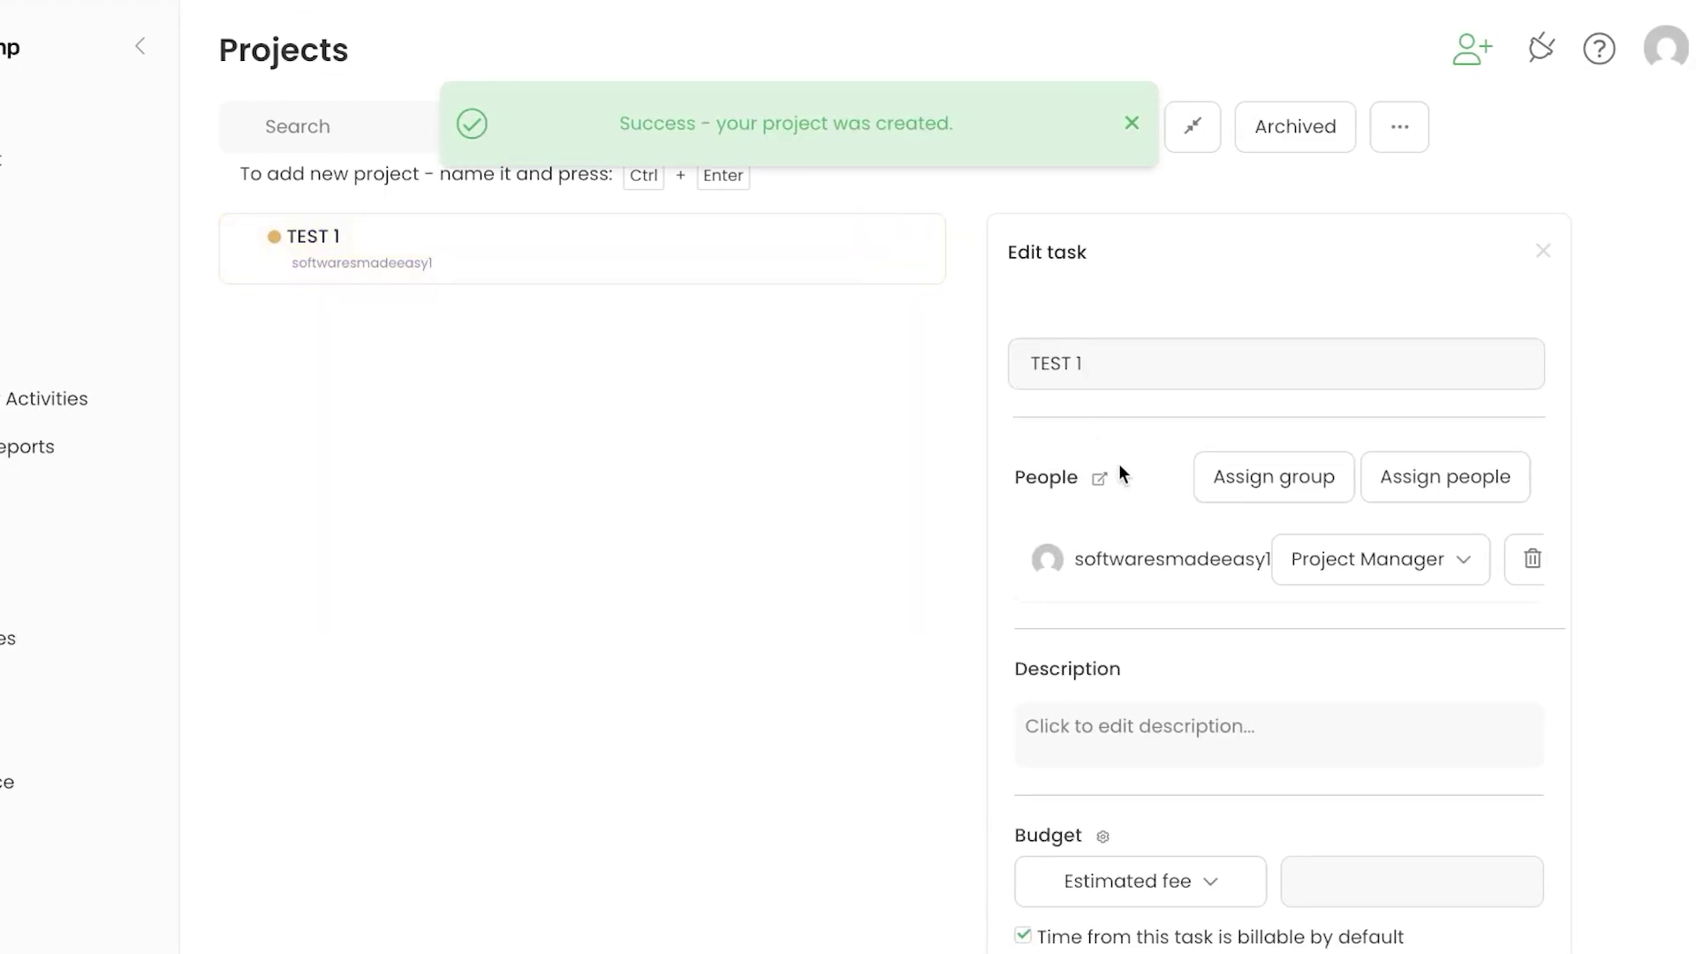
{"action": "scroll", "coordinate": [1118, 463], "scroll_direction": "down", "scroll_amount": 3}
{"action": "scroll", "coordinate": [1118, 463], "scroll_direction": "up", "scroll_amount": 3}
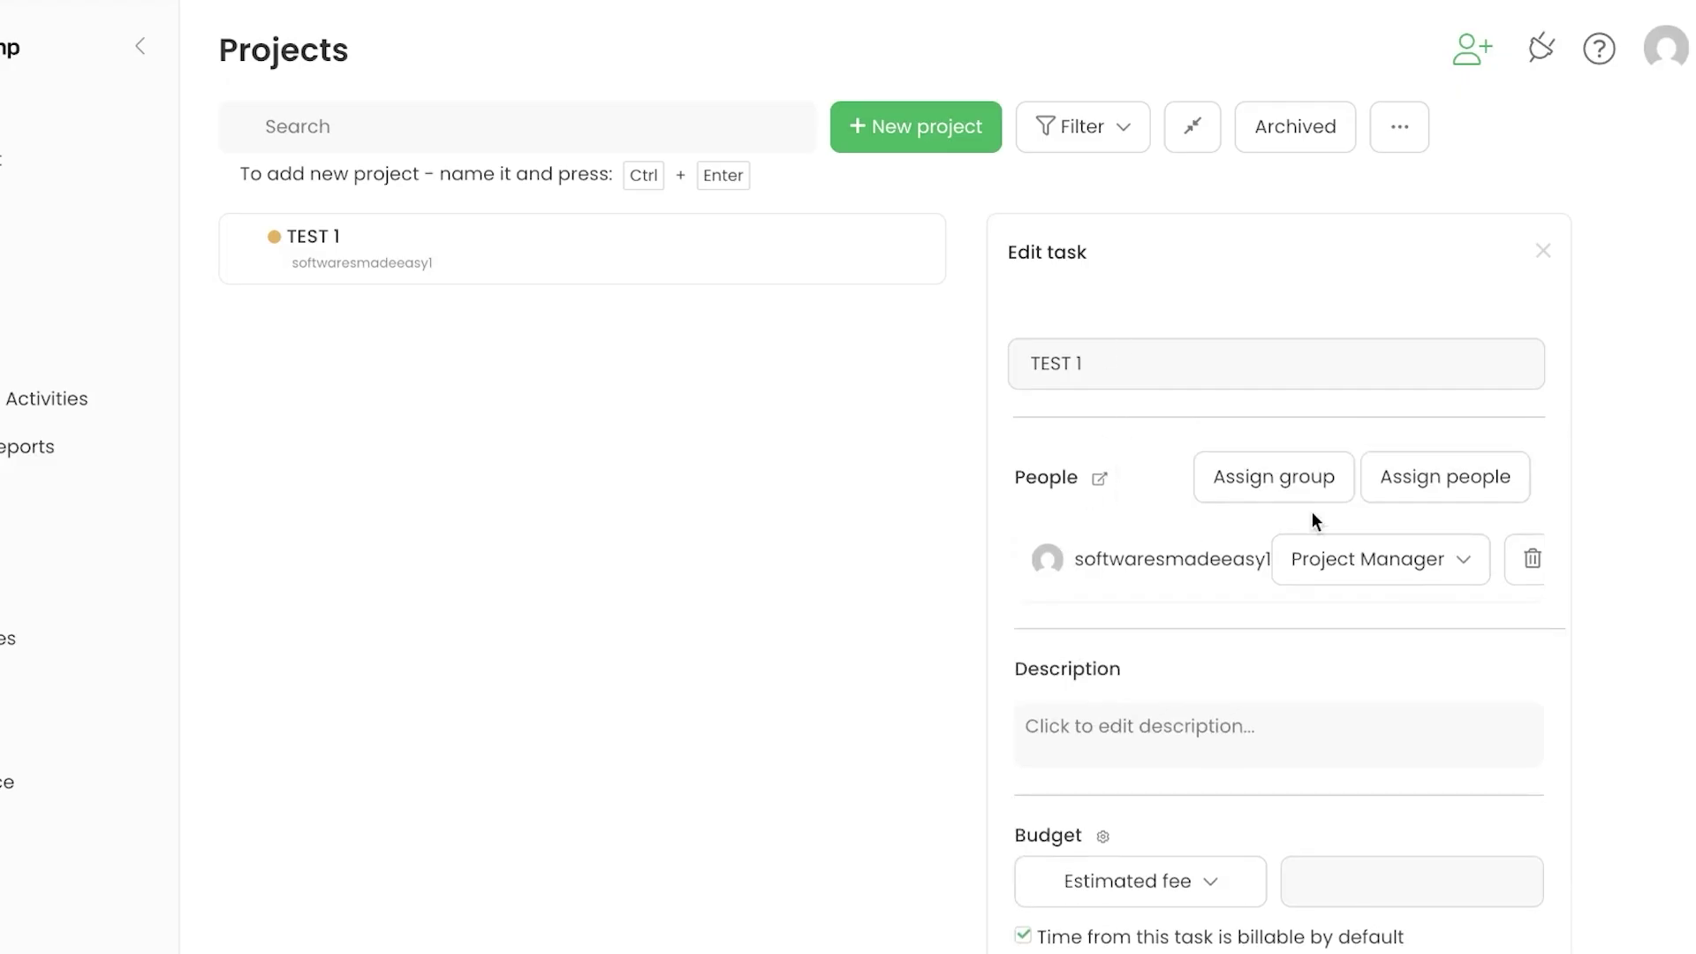
{"action": "scroll", "coordinate": [1353, 499], "scroll_direction": "down", "scroll_amount": 2}
Step: Enter a short test description for project TEST 1
{"action": "scroll", "coordinate": [1353, 499], "scroll_direction": "down", "scroll_amount": 1}
{"action": "left_click", "coordinate": [1173, 501]}
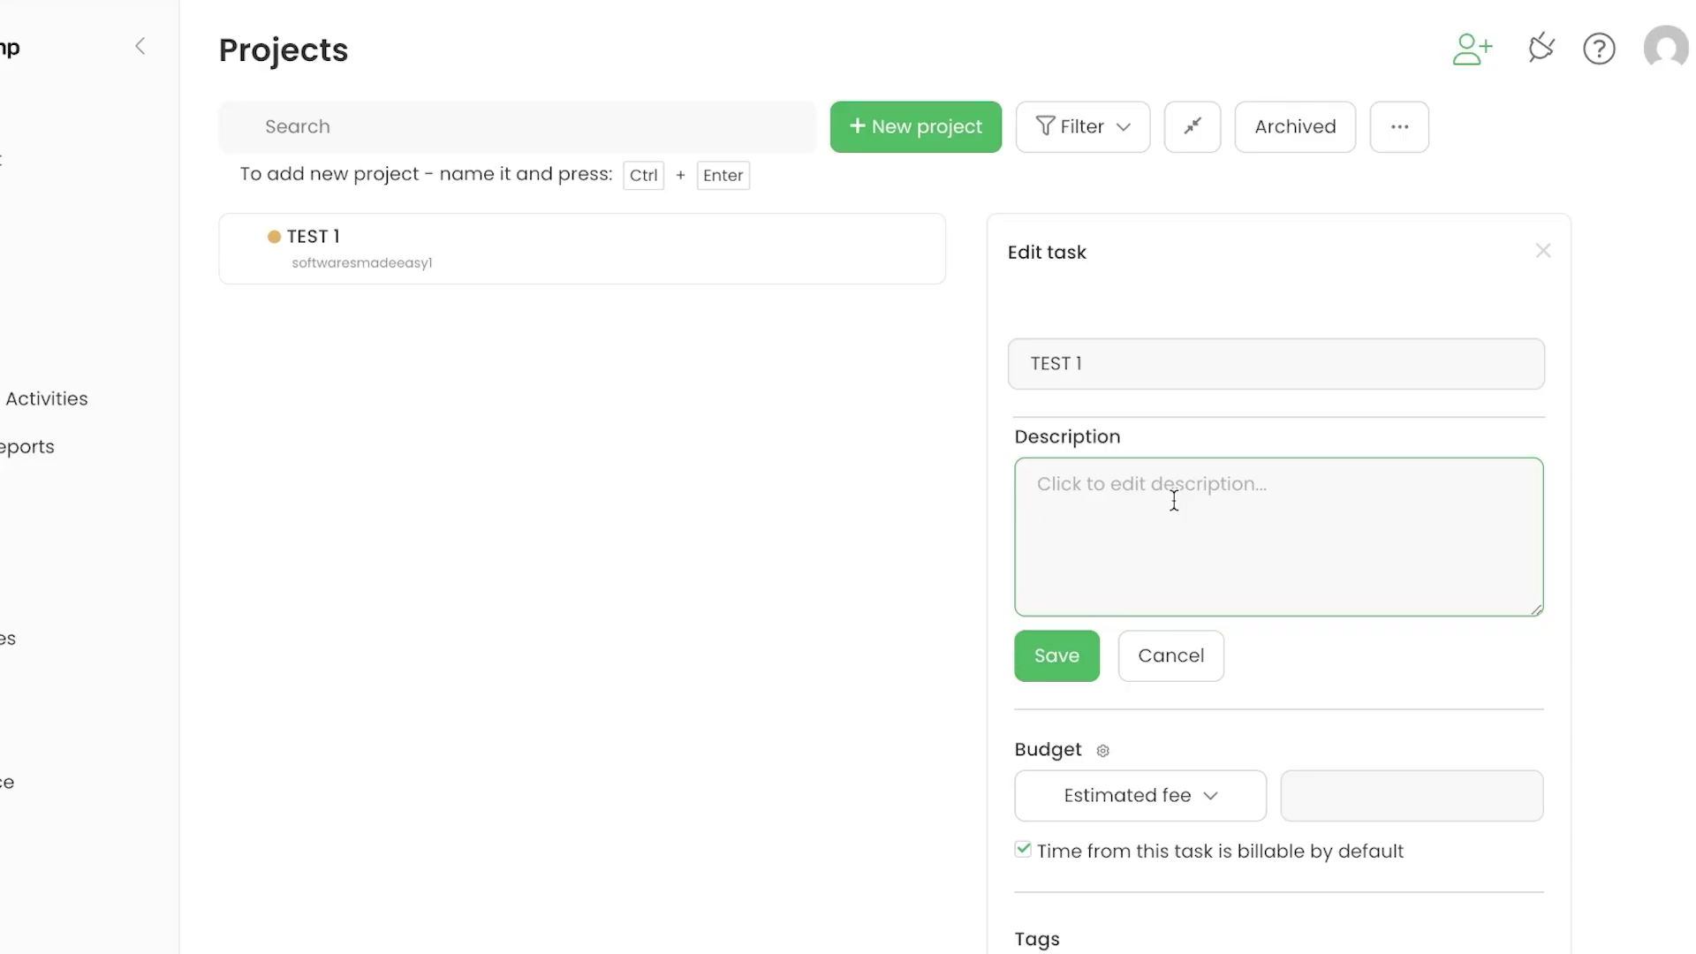
{"action": "type", "text": "t"}
{"action": "key", "text": "BackSpace"}
{"action": "key", "text": "BackSpace"}
{"action": "key", "text": "BackSpace"}
{"action": "key", "text": "BackSpace"}
{"action": "key", "text": "BackSpace"}
{"action": "key", "text": "BackSpace"}
{"action": "key", "text": "BackSpace"}
{"action": "key", "text": "BackSpace"}
{"action": "key", "text": "BackSpace"}
{"action": "key", "text": "BackSpace"}
{"action": "key", "text": "BackSpace"}
{"action": "key", "text": "BackSpace"}
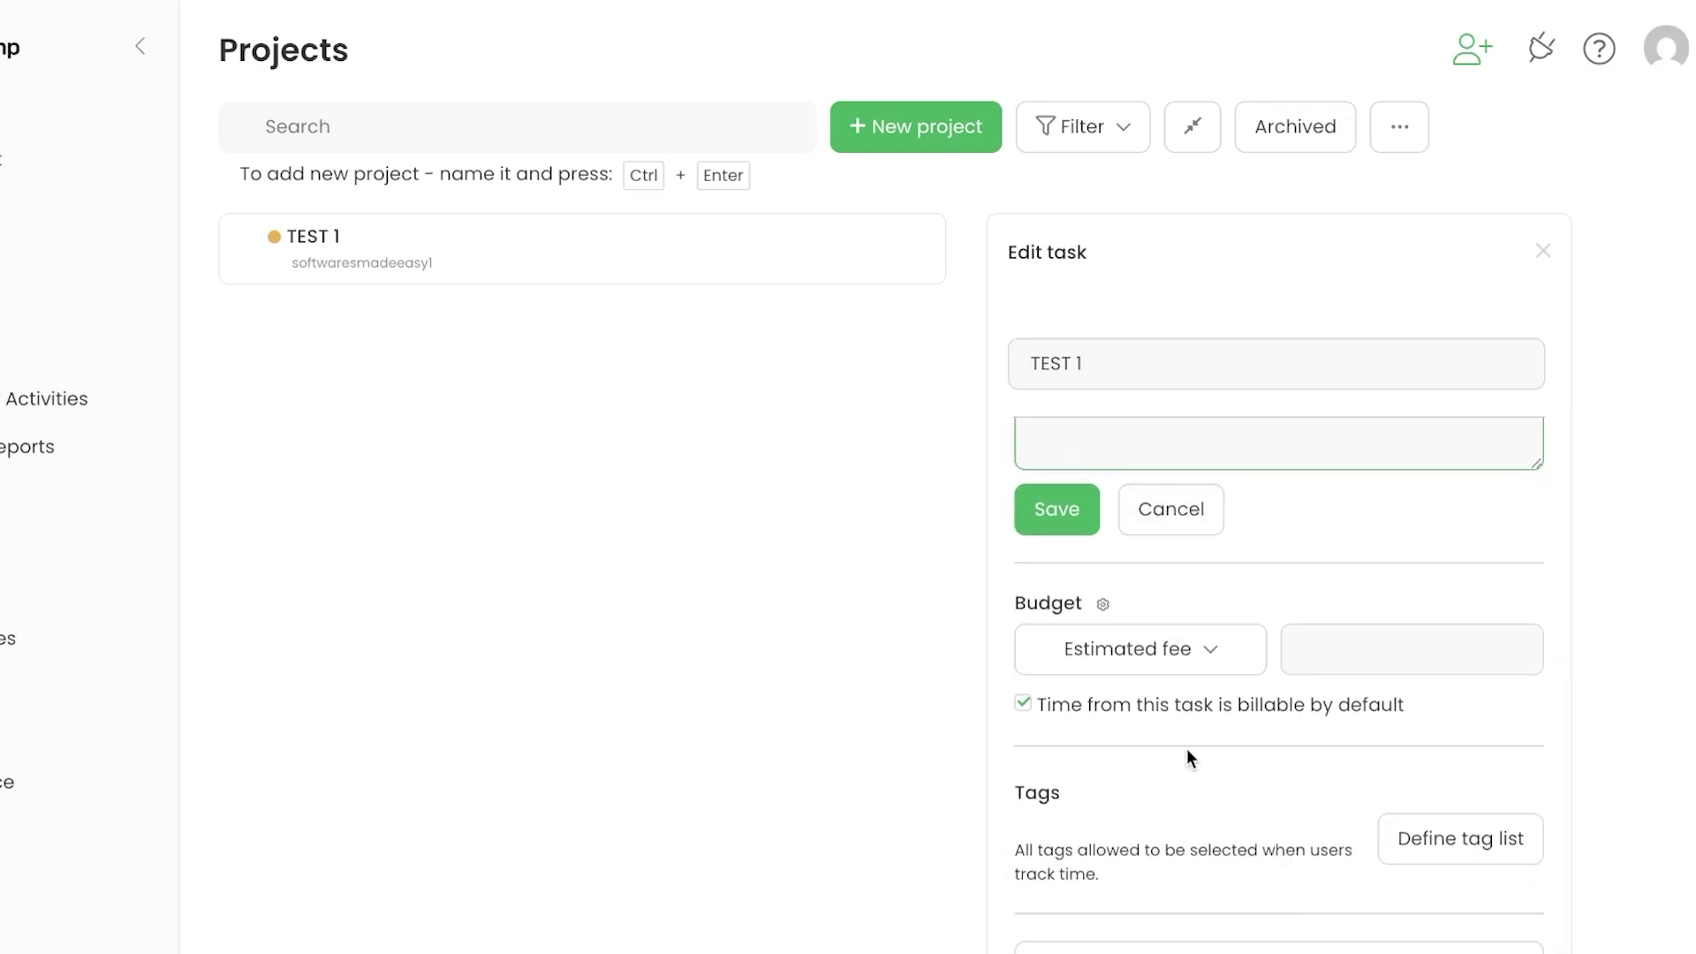
Step: Set TEST 1's budget type to Estimated hours, save, and close the editor
{"action": "left_click", "coordinate": [1214, 637]}
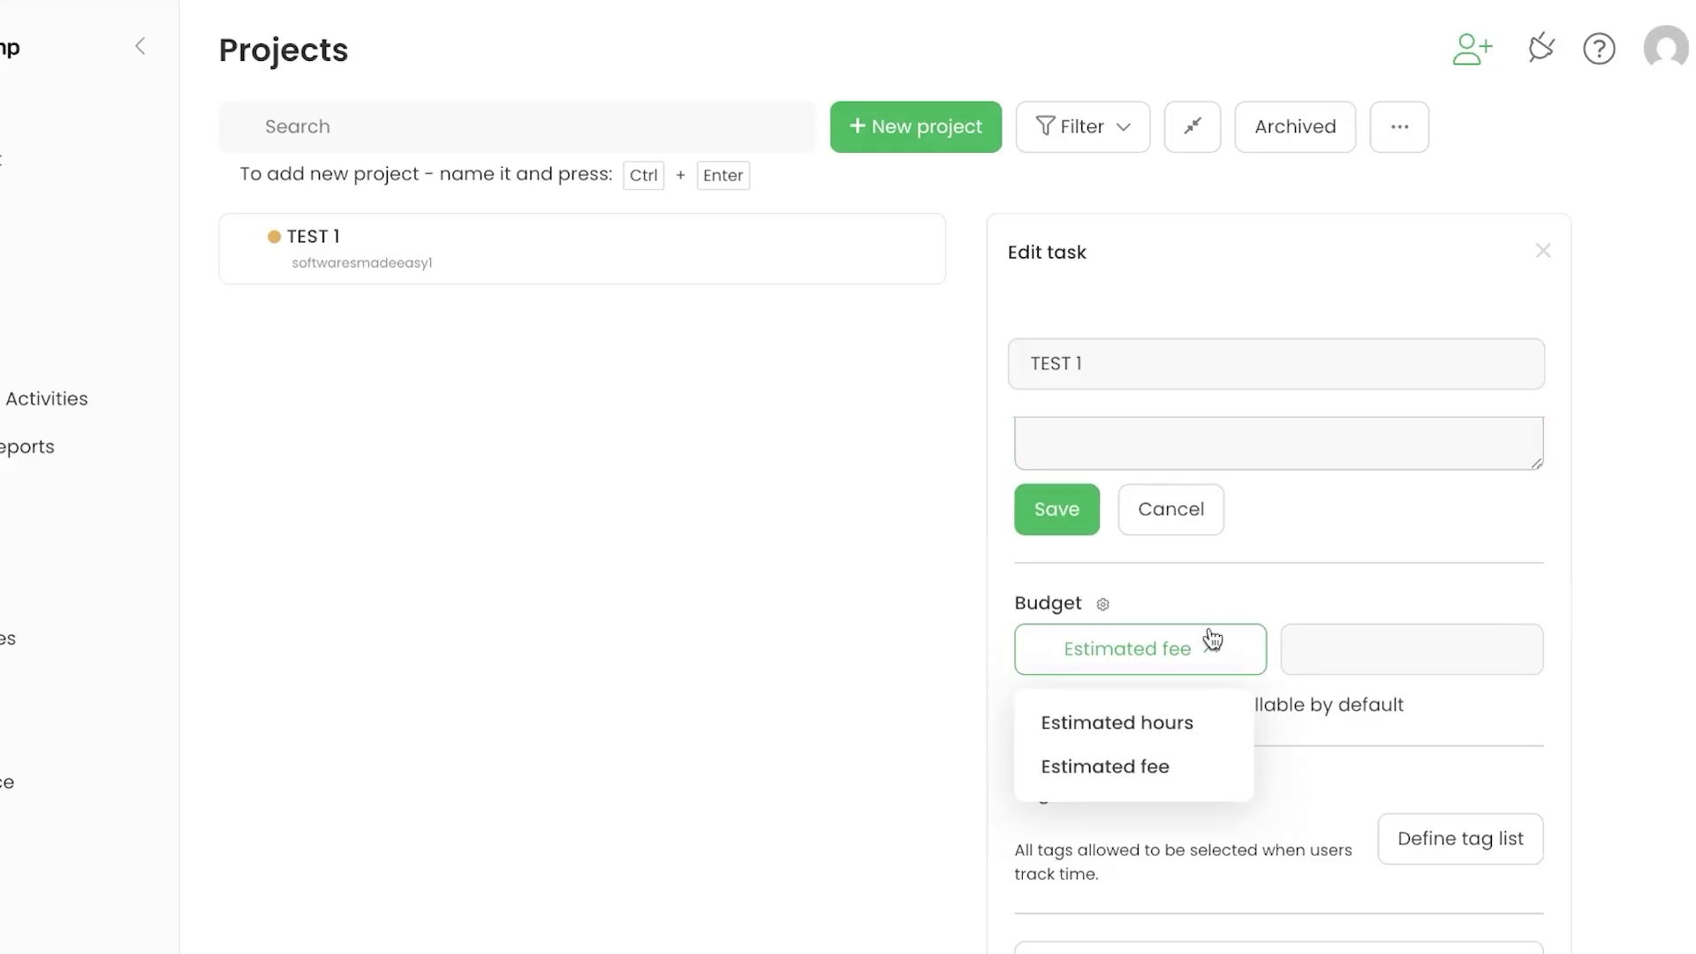
{"action": "left_click", "coordinate": [1151, 723]}
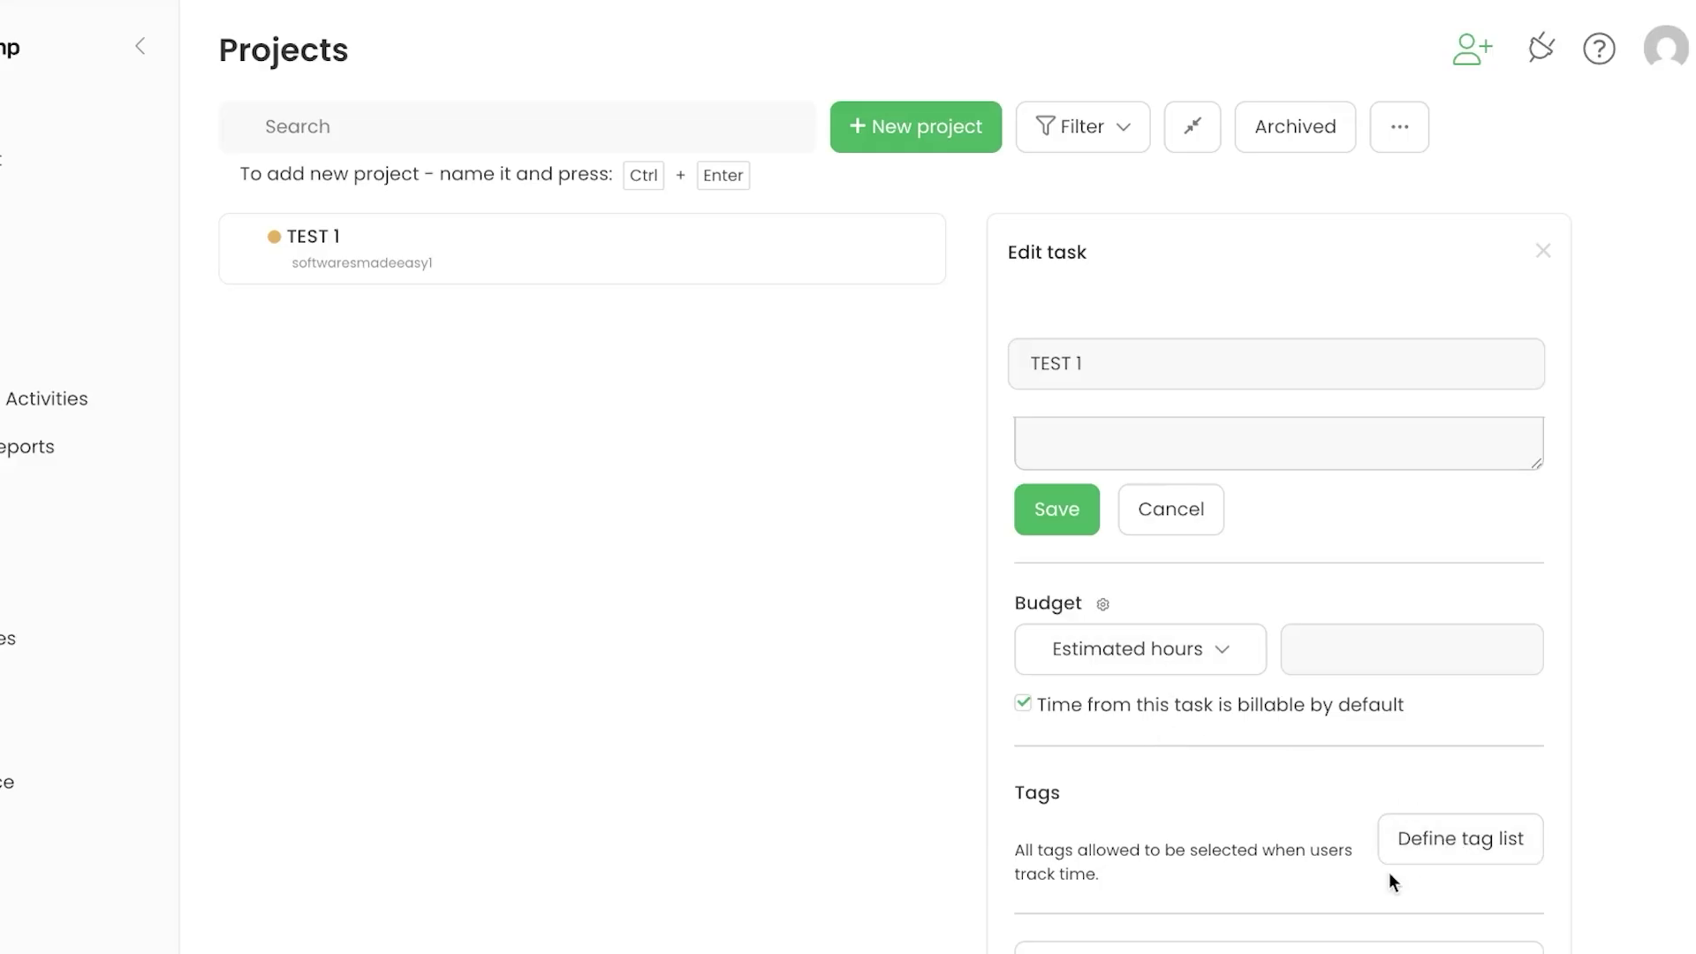
{"action": "scroll", "coordinate": [1388, 872], "scroll_direction": "up", "scroll_amount": 5}
{"action": "scroll", "coordinate": [1389, 871], "scroll_direction": "down", "scroll_amount": 5}
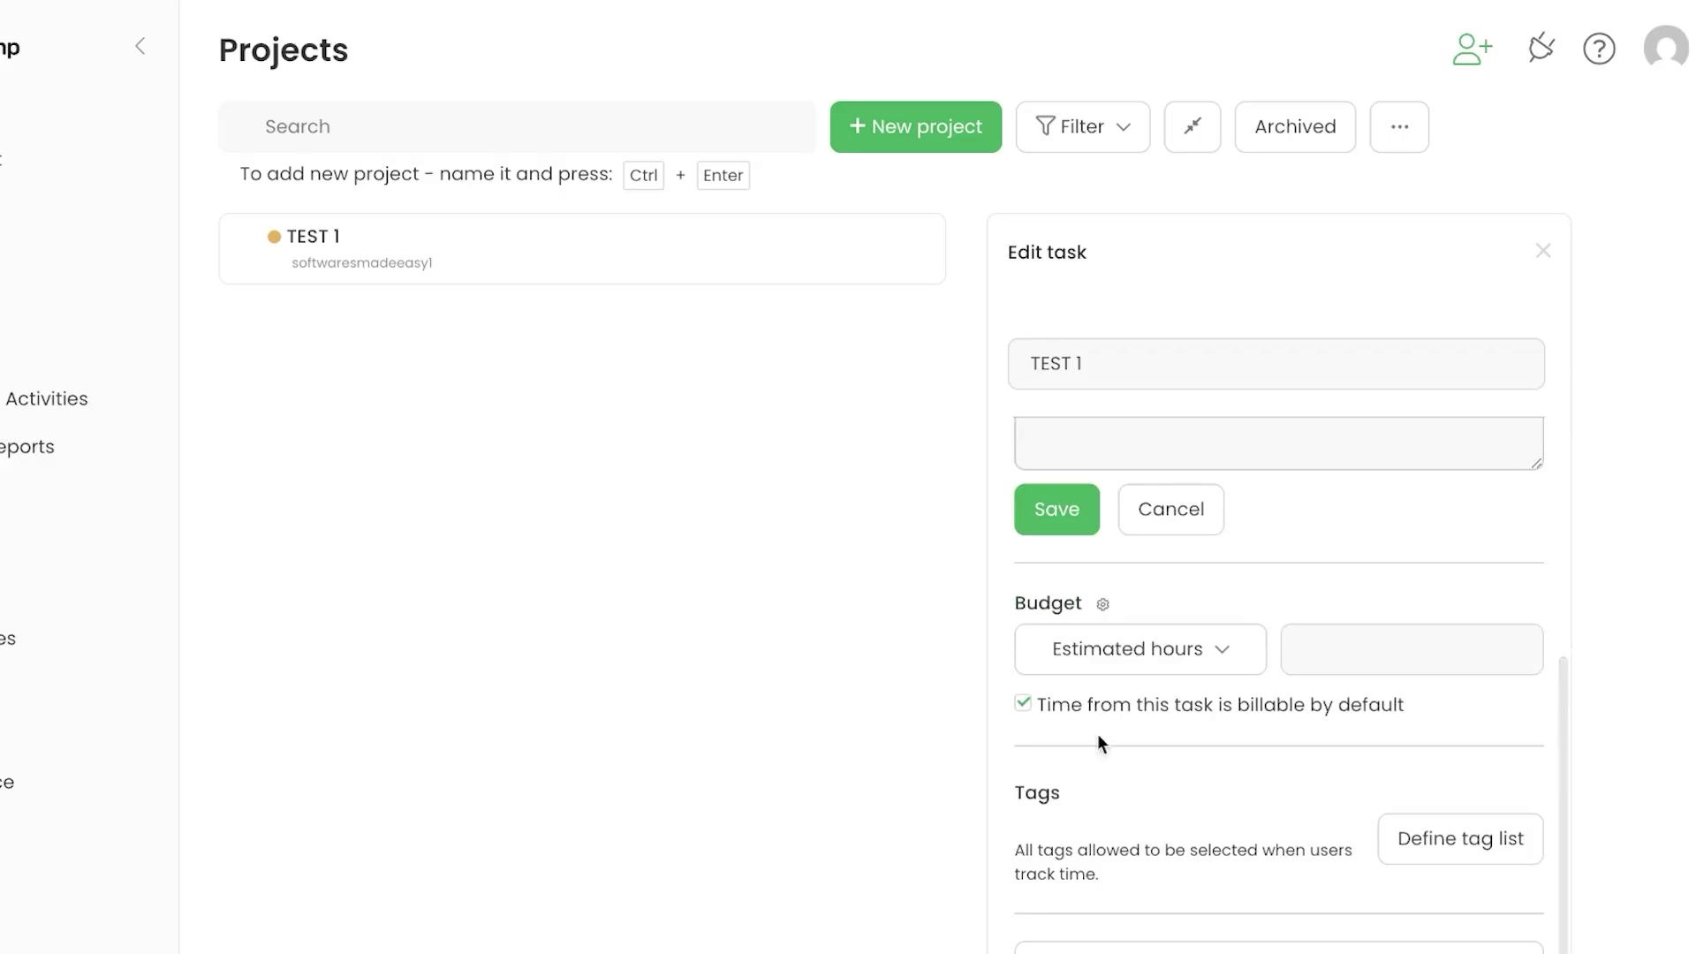
{"action": "left_click", "coordinate": [1064, 521]}
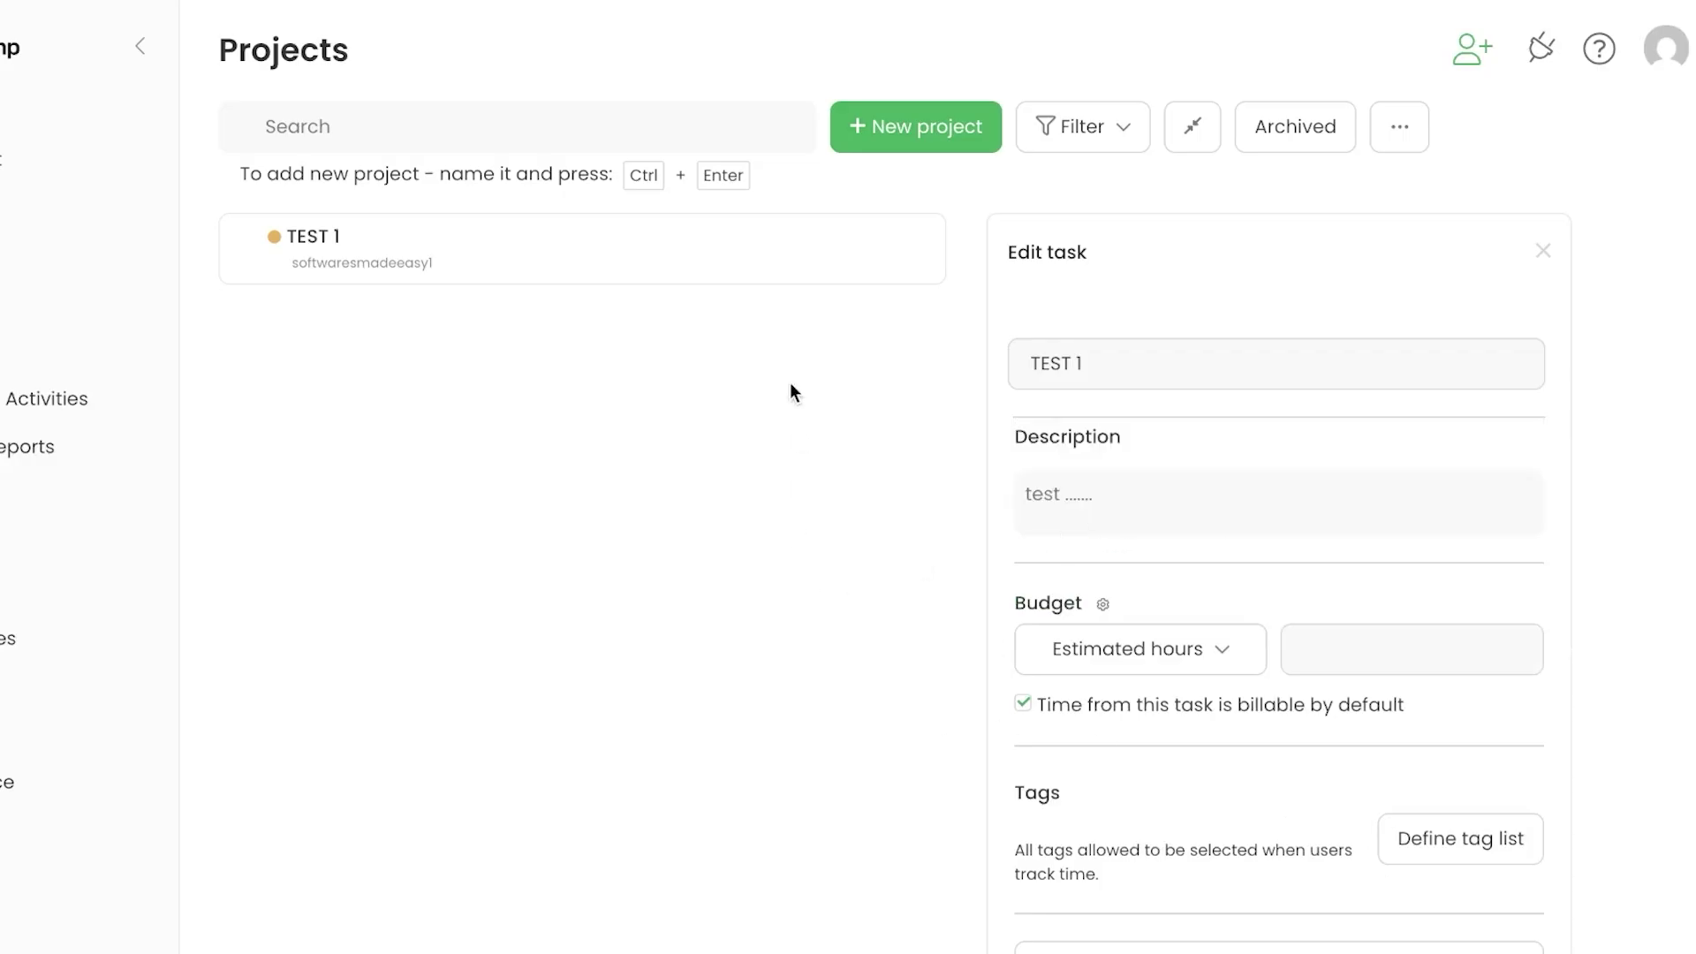
{"action": "left_click", "coordinate": [1543, 250]}
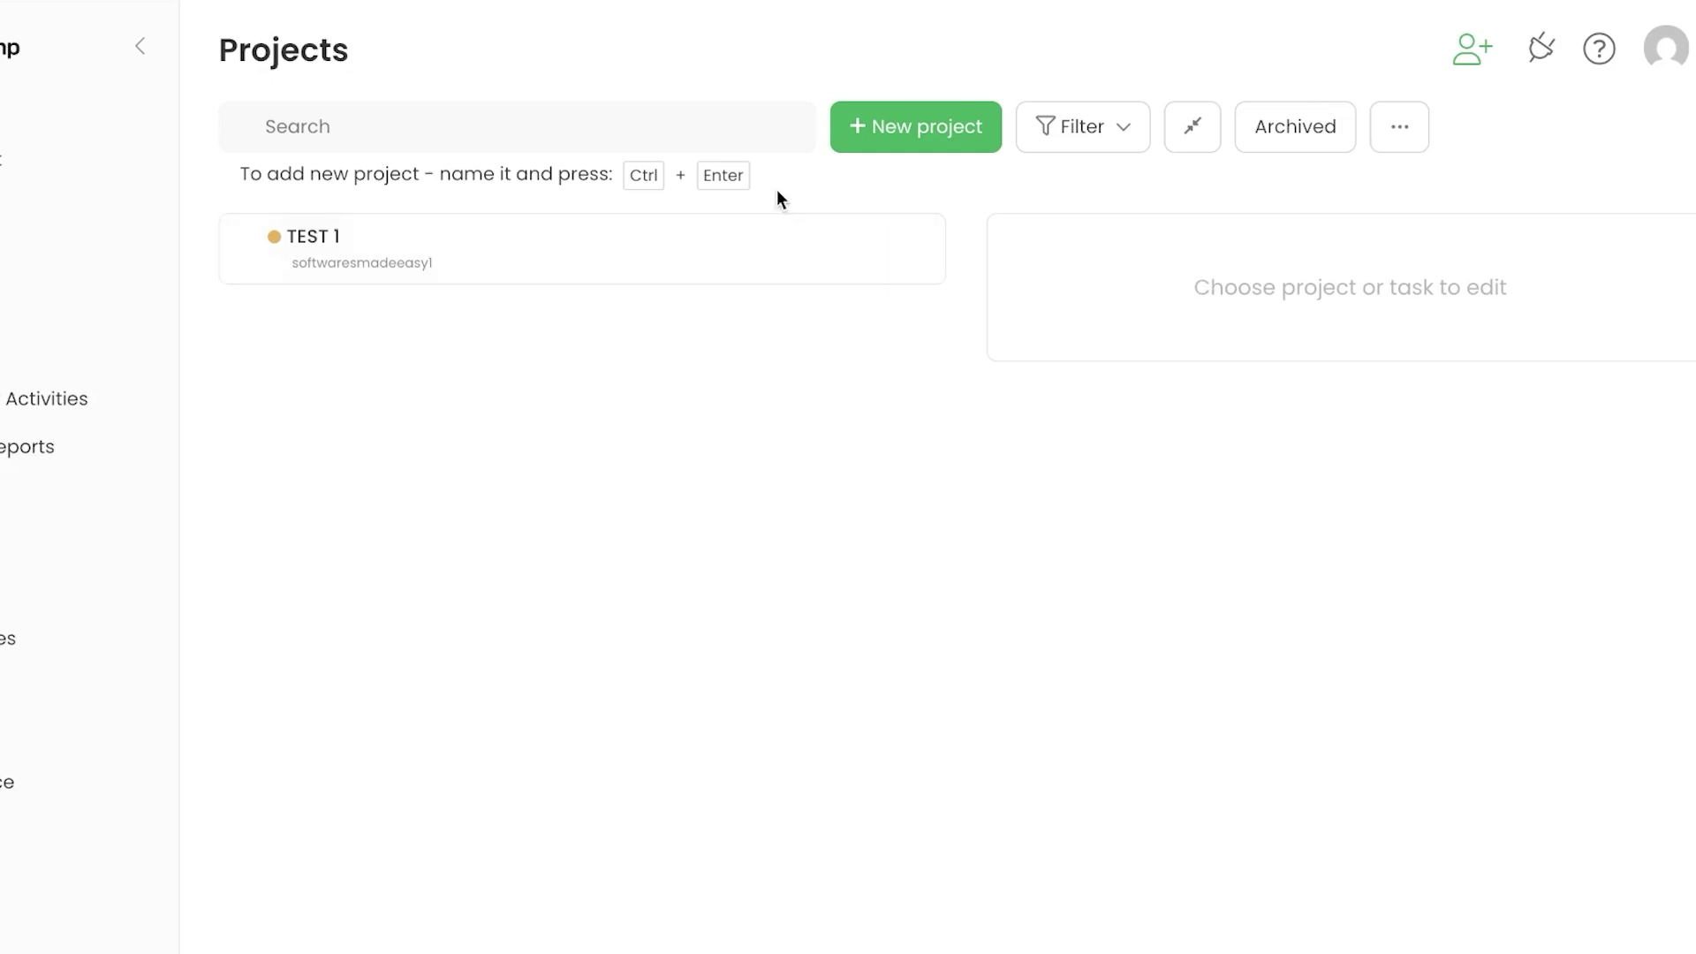
Step: Change project TEST 1's colour to pink
{"action": "left_click", "coordinate": [846, 255]}
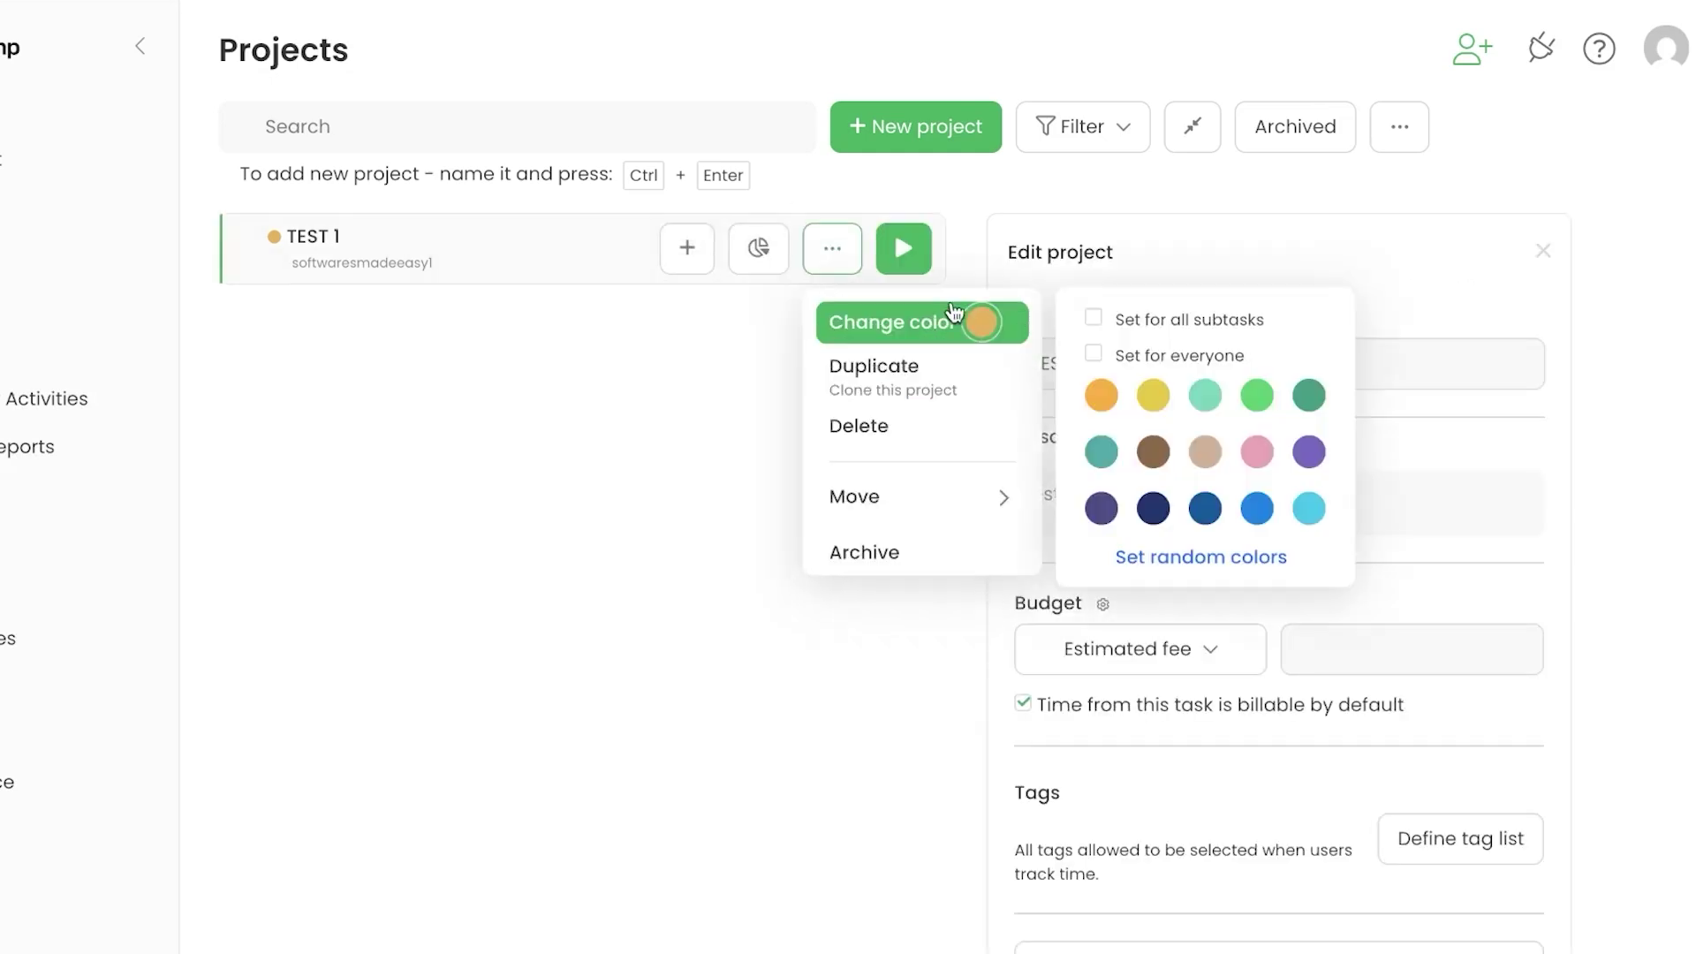
{"action": "mouse_move", "coordinate": [978, 324]}
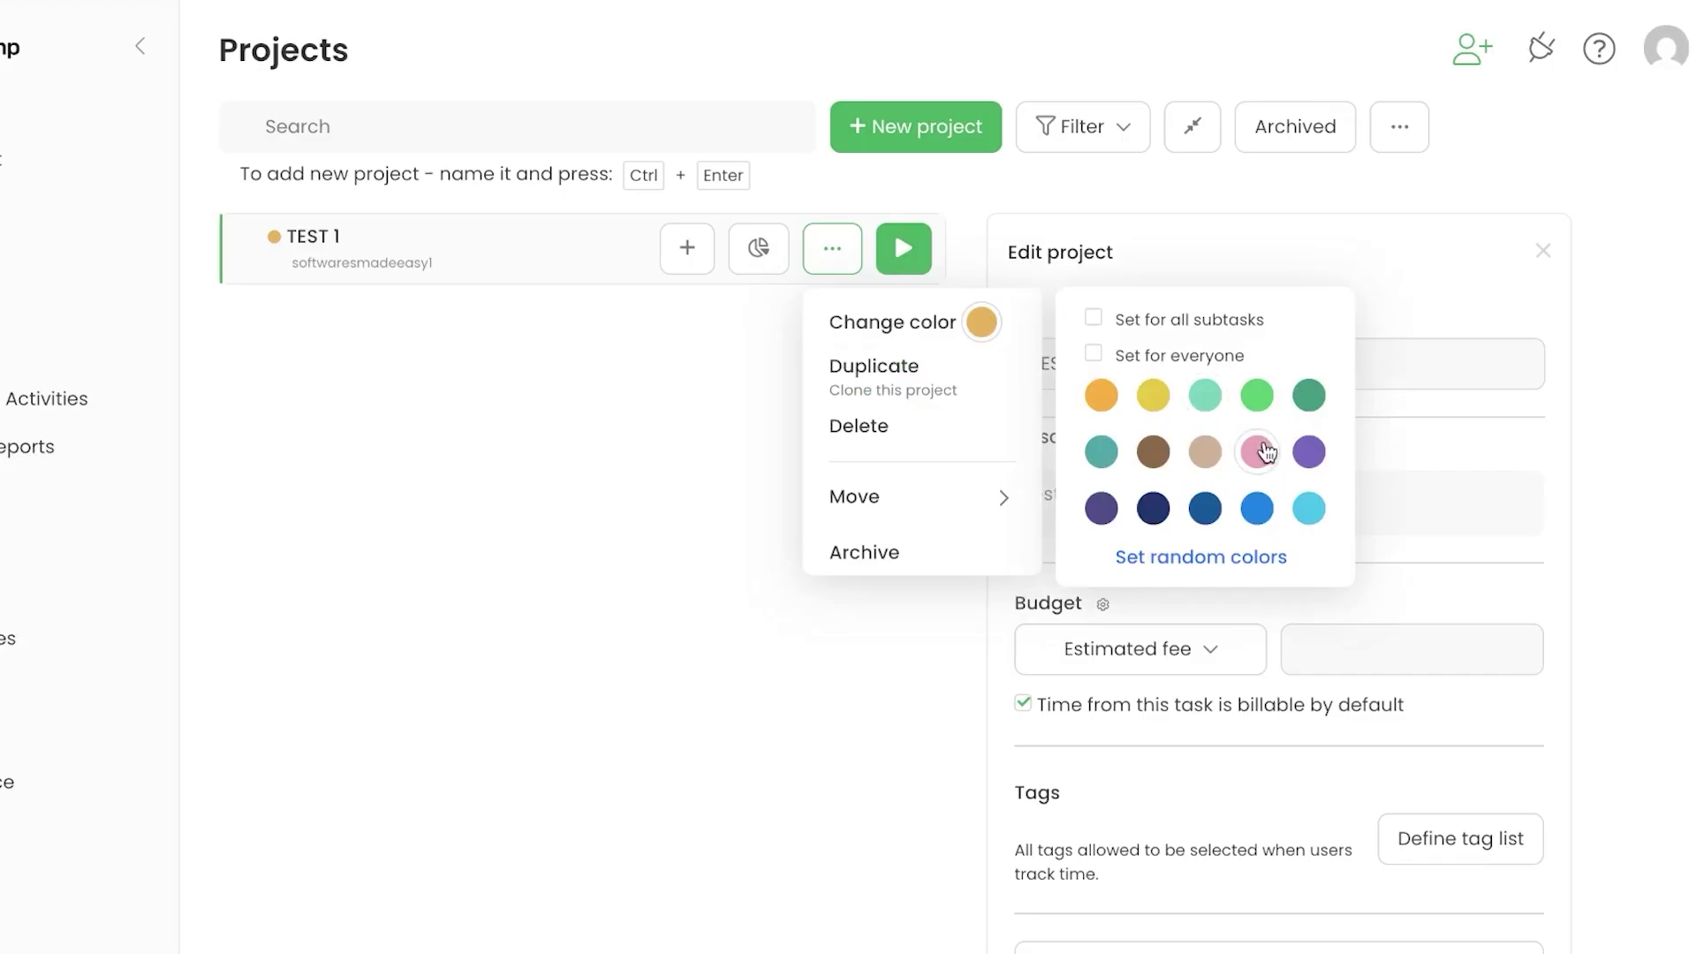
{"action": "left_click", "coordinate": [1257, 449]}
Step: View TEST 1's time statistics and start adding a task under it
{"action": "left_click", "coordinate": [832, 251]}
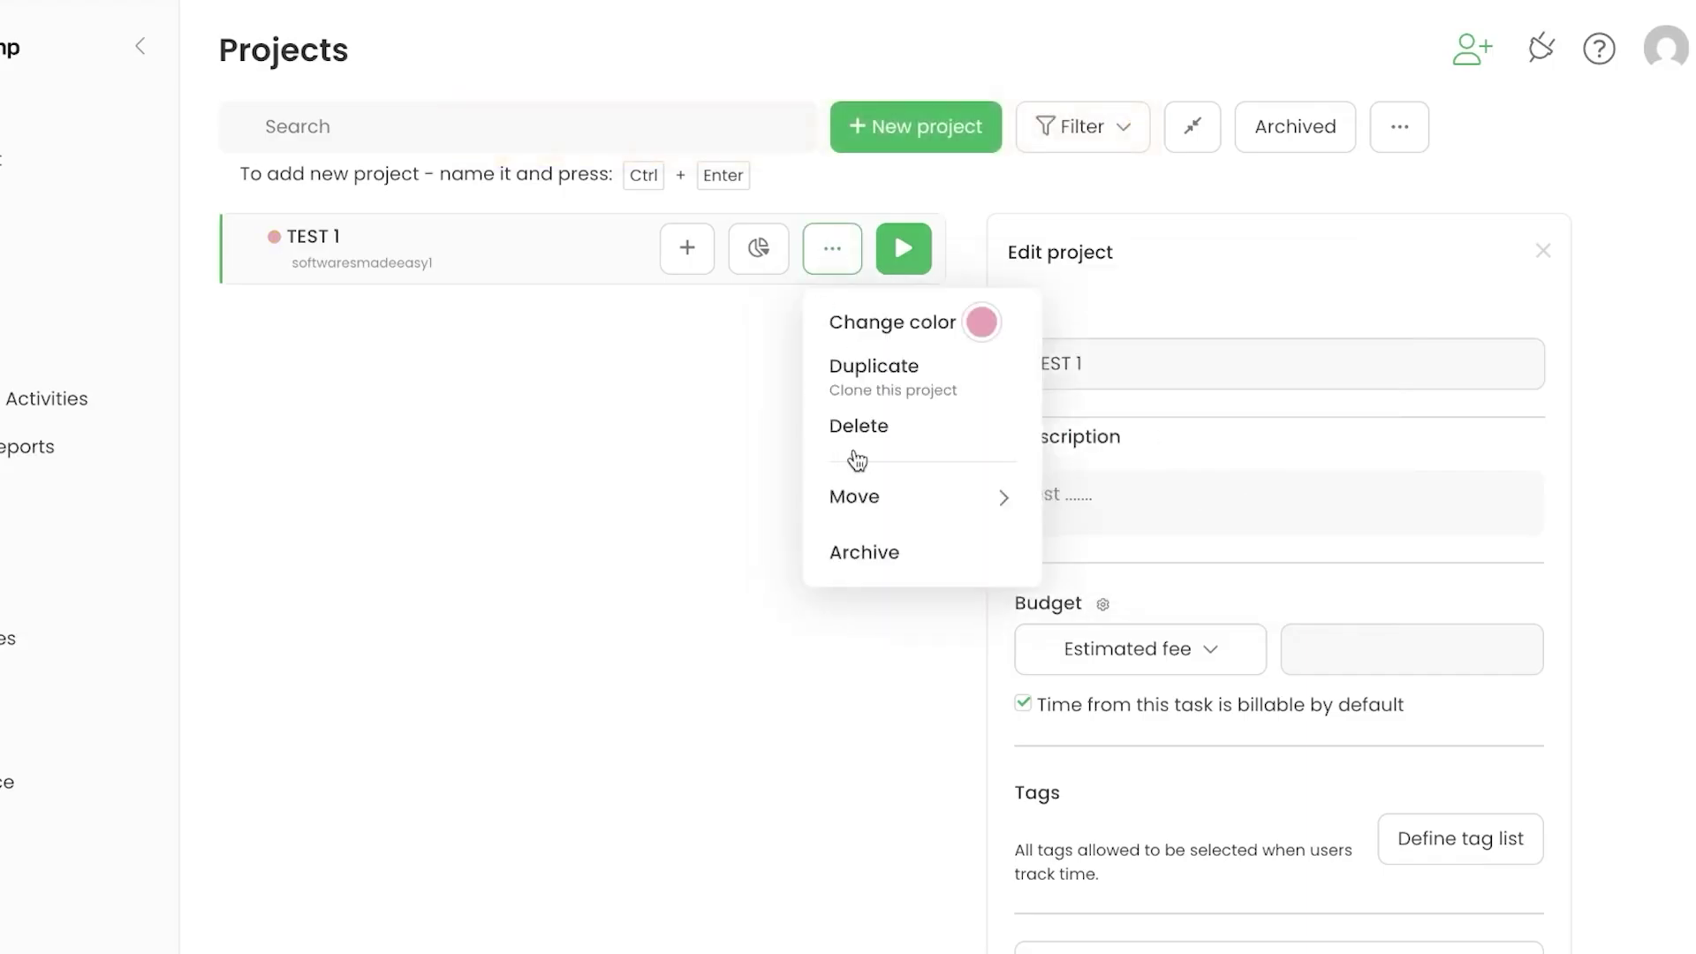
{"action": "mouse_move", "coordinate": [872, 497]}
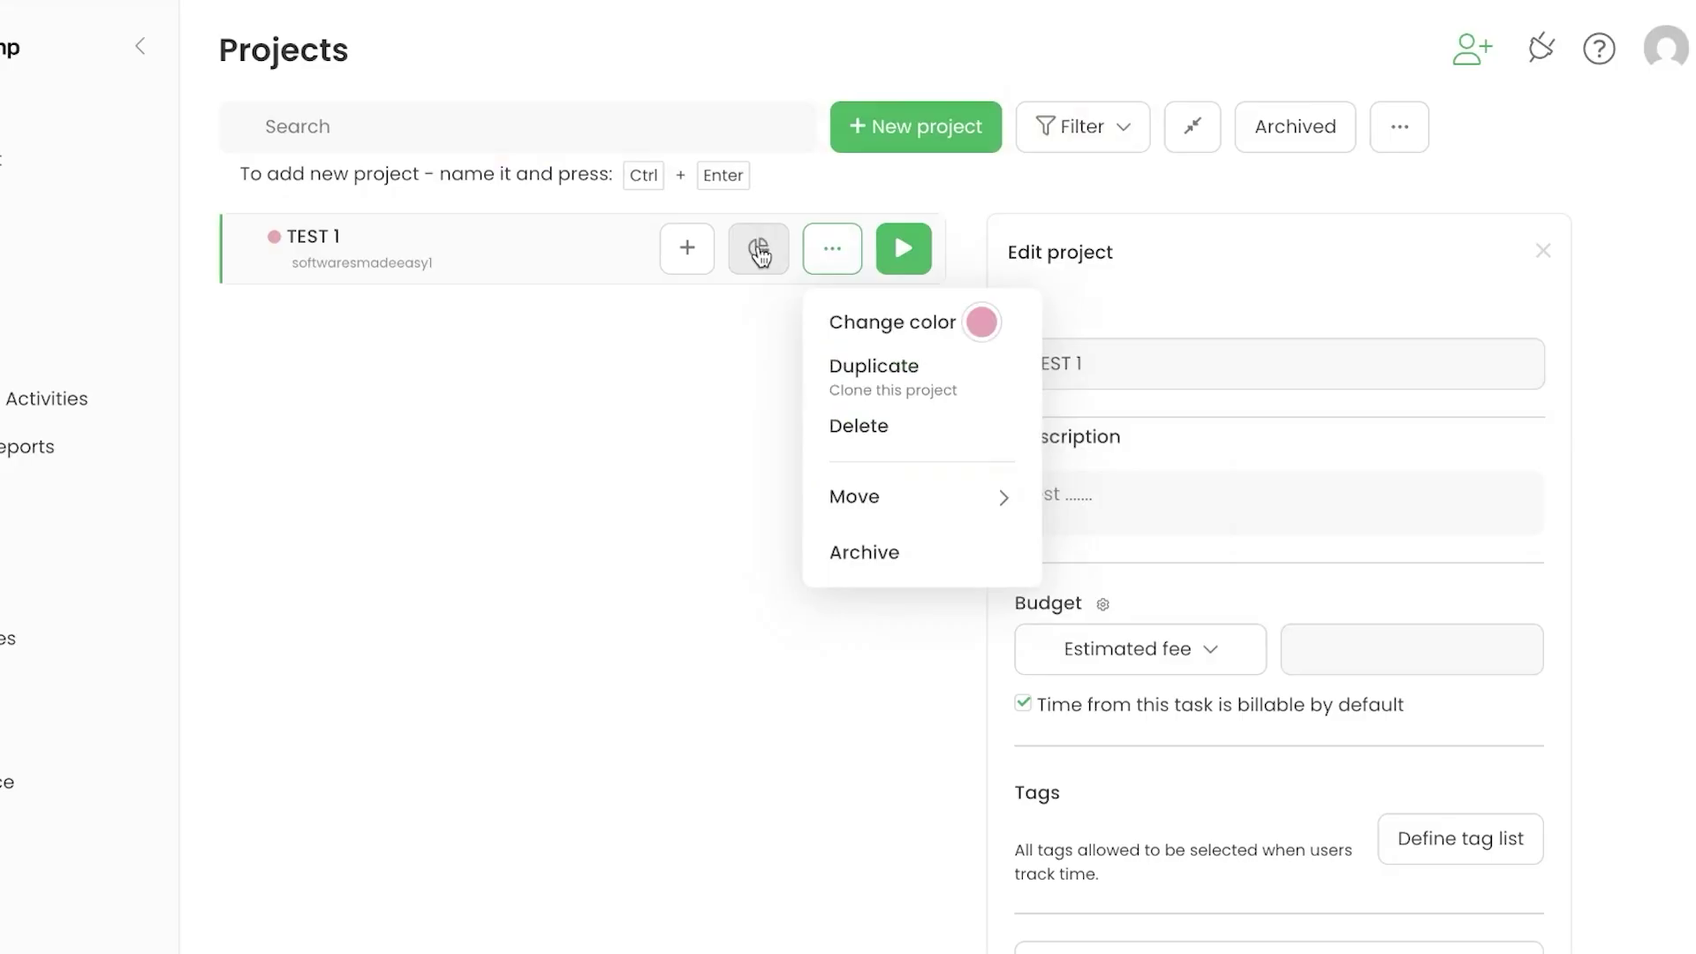
{"action": "left_click", "coordinate": [758, 248]}
{"action": "left_click", "coordinate": [904, 251]}
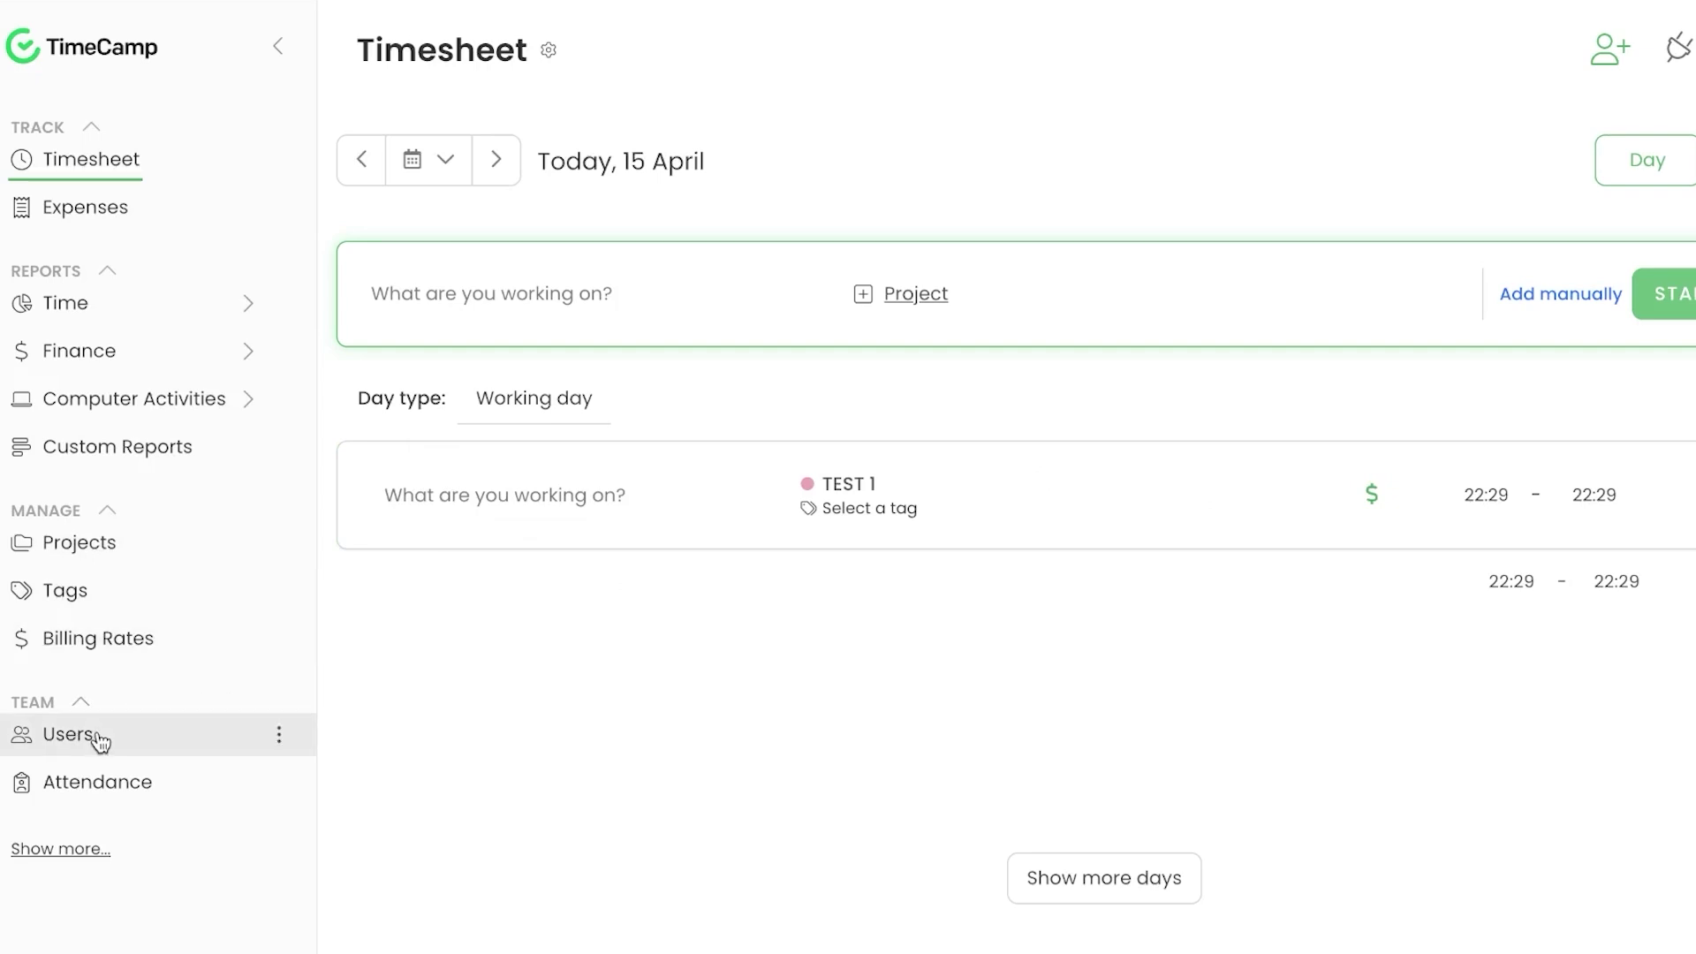
Step: Invite a new teammate by e-mail into the People user group
{"action": "left_click", "coordinate": [100, 740]}
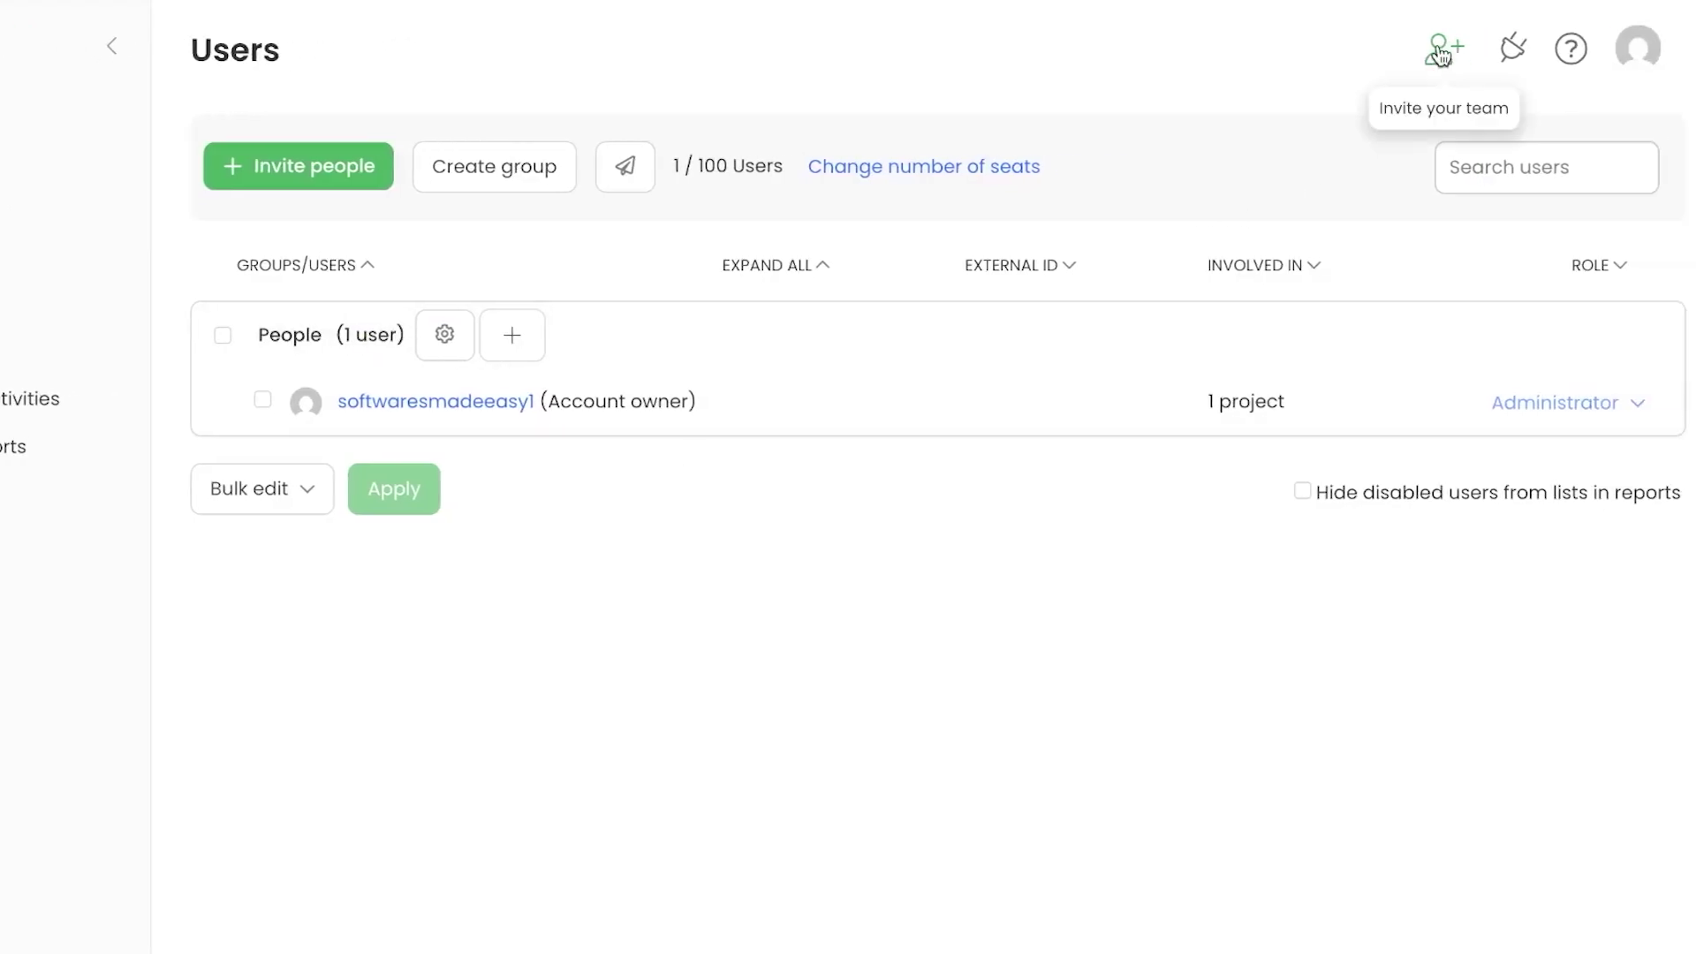
{"action": "left_click", "coordinate": [336, 167]}
{"action": "left_click", "coordinate": [632, 372]}
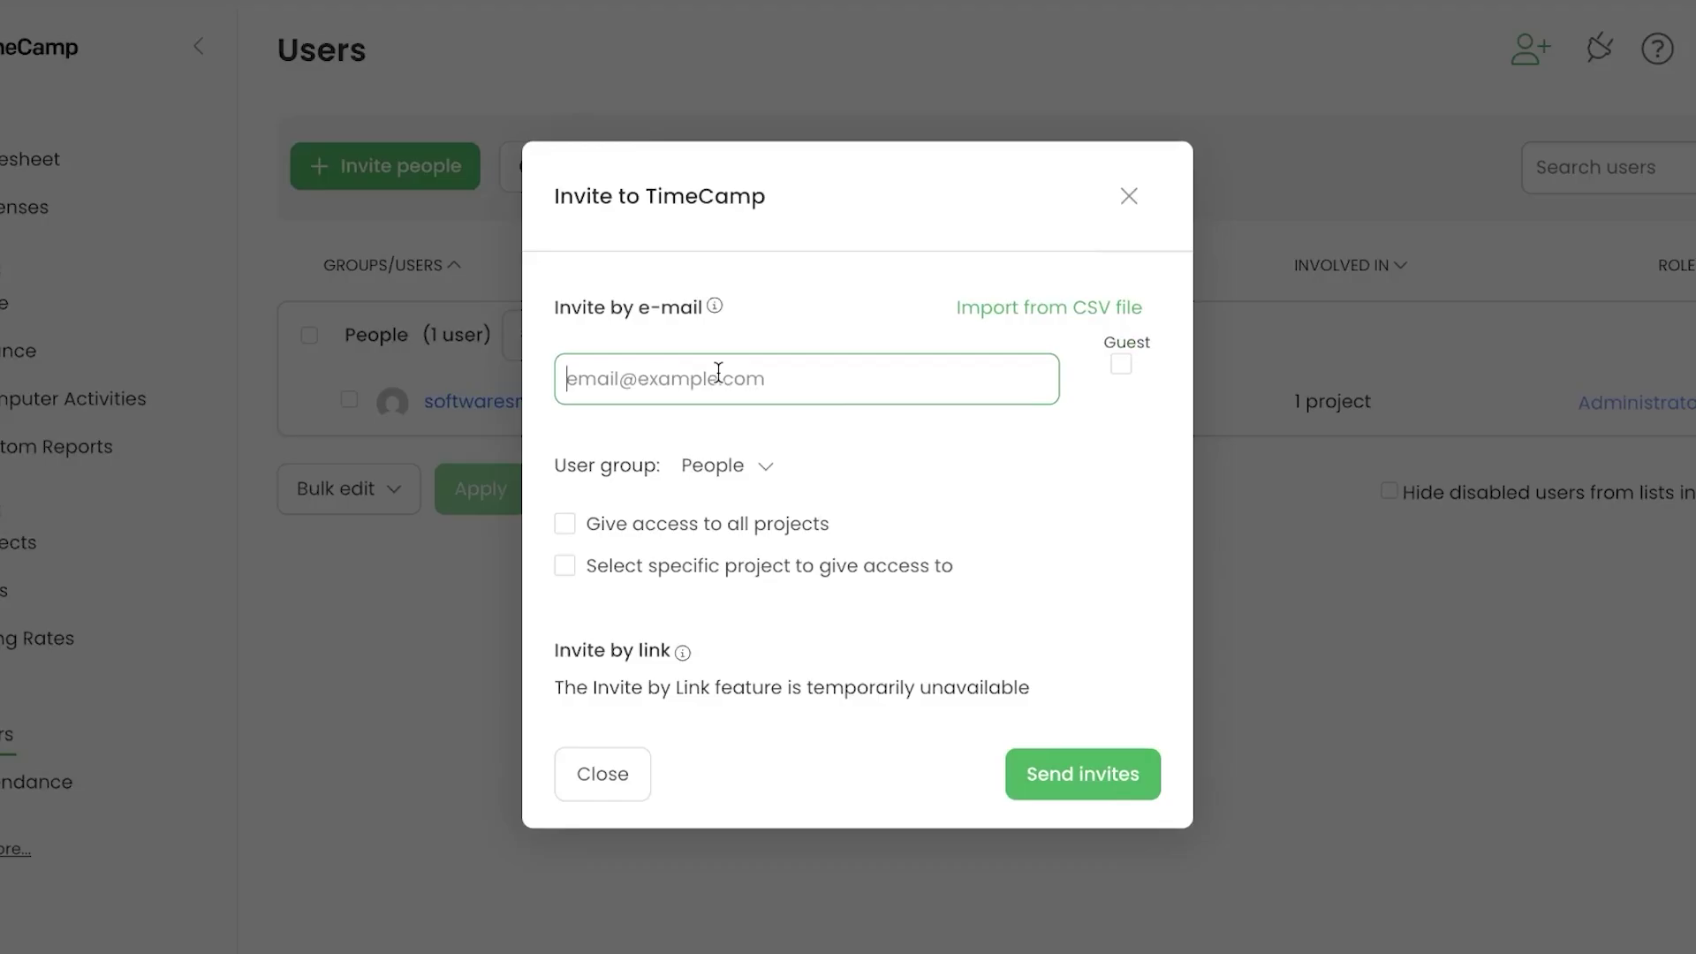
{"action": "key", "text": "ctrl+v"}
{"action": "key", "text": "Return"}
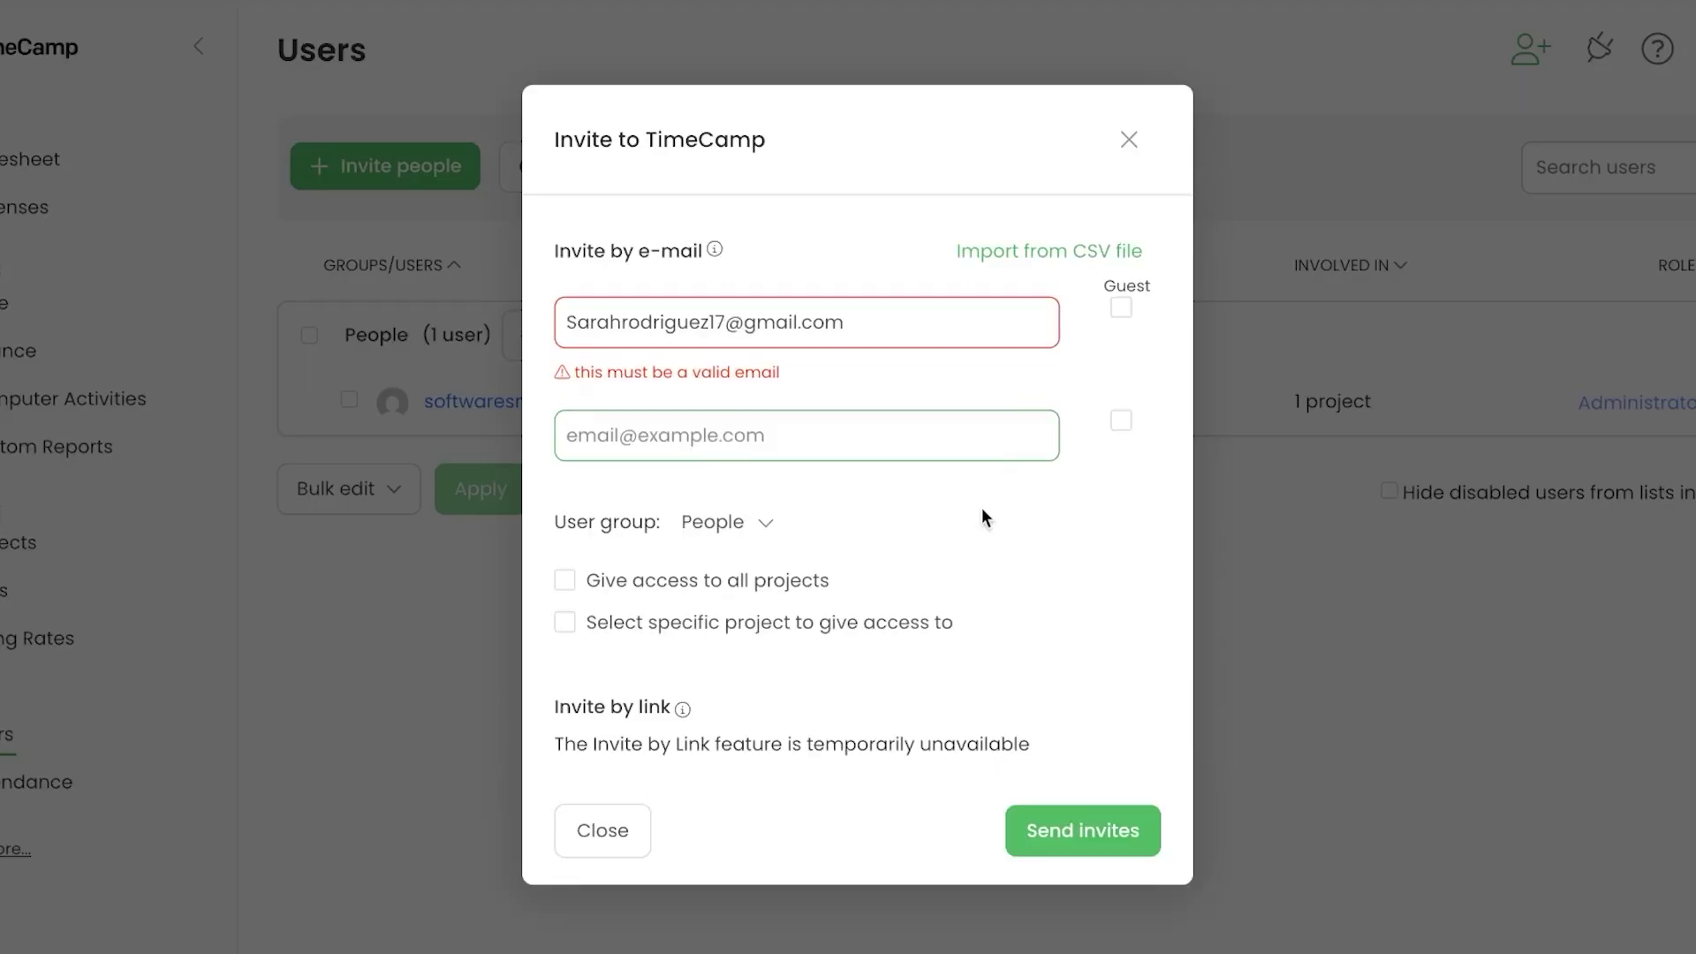
{"action": "left_click", "coordinate": [726, 526]}
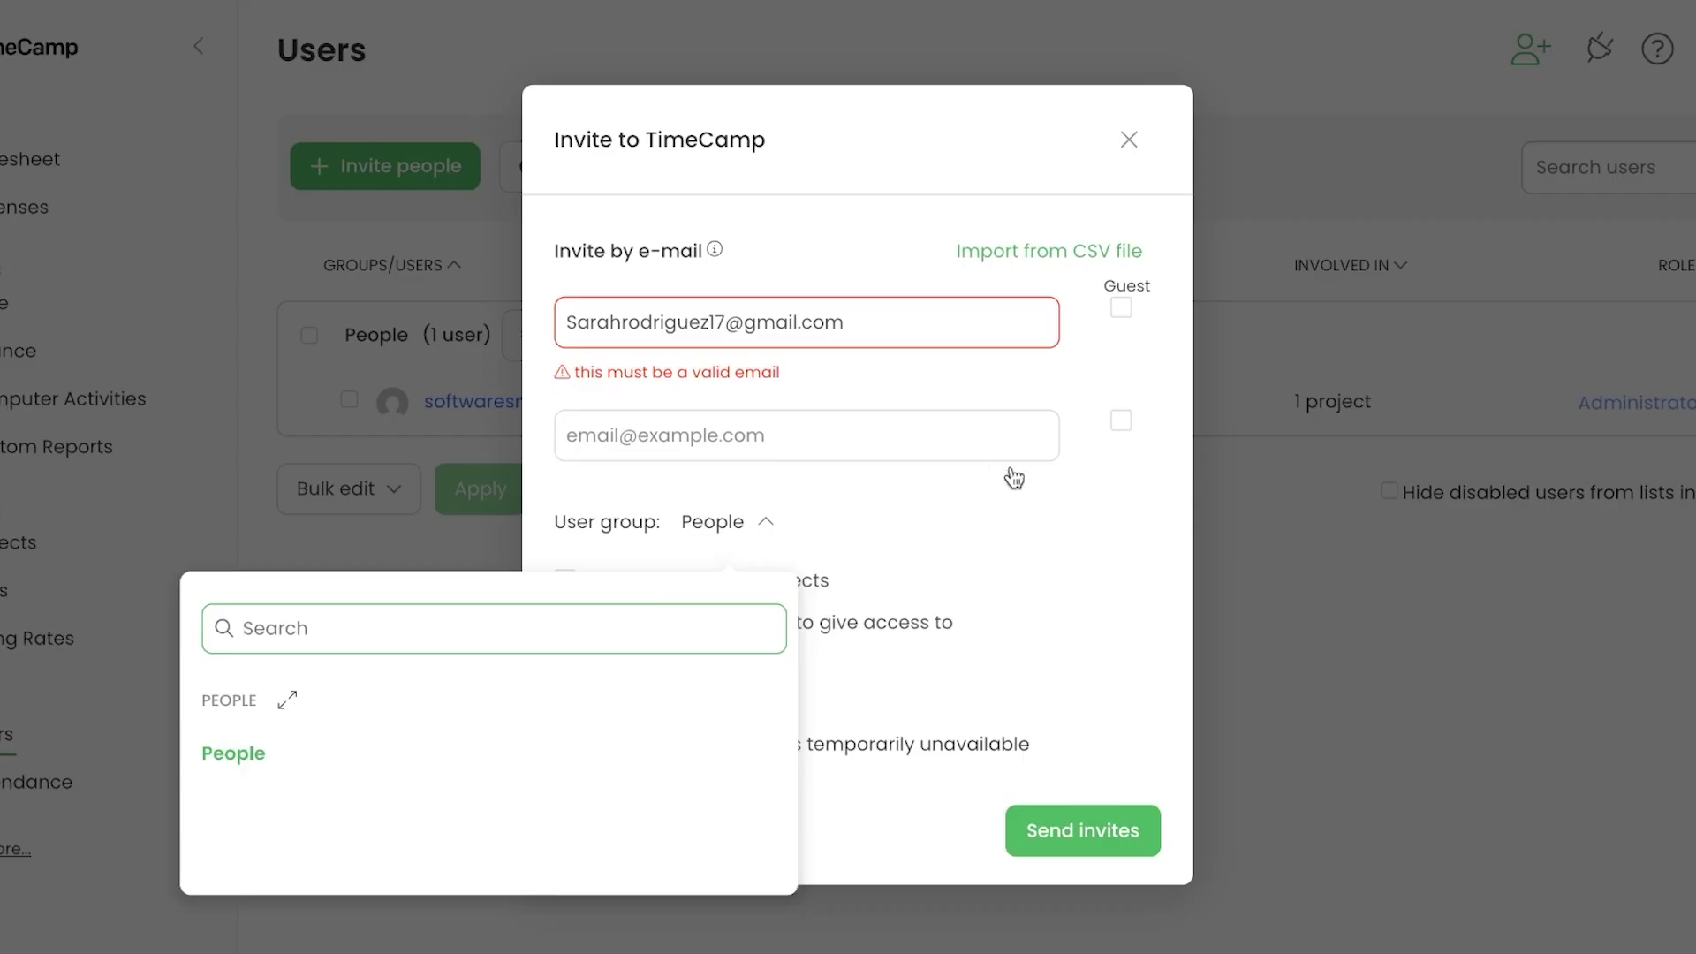
{"action": "left_click", "coordinate": [958, 519]}
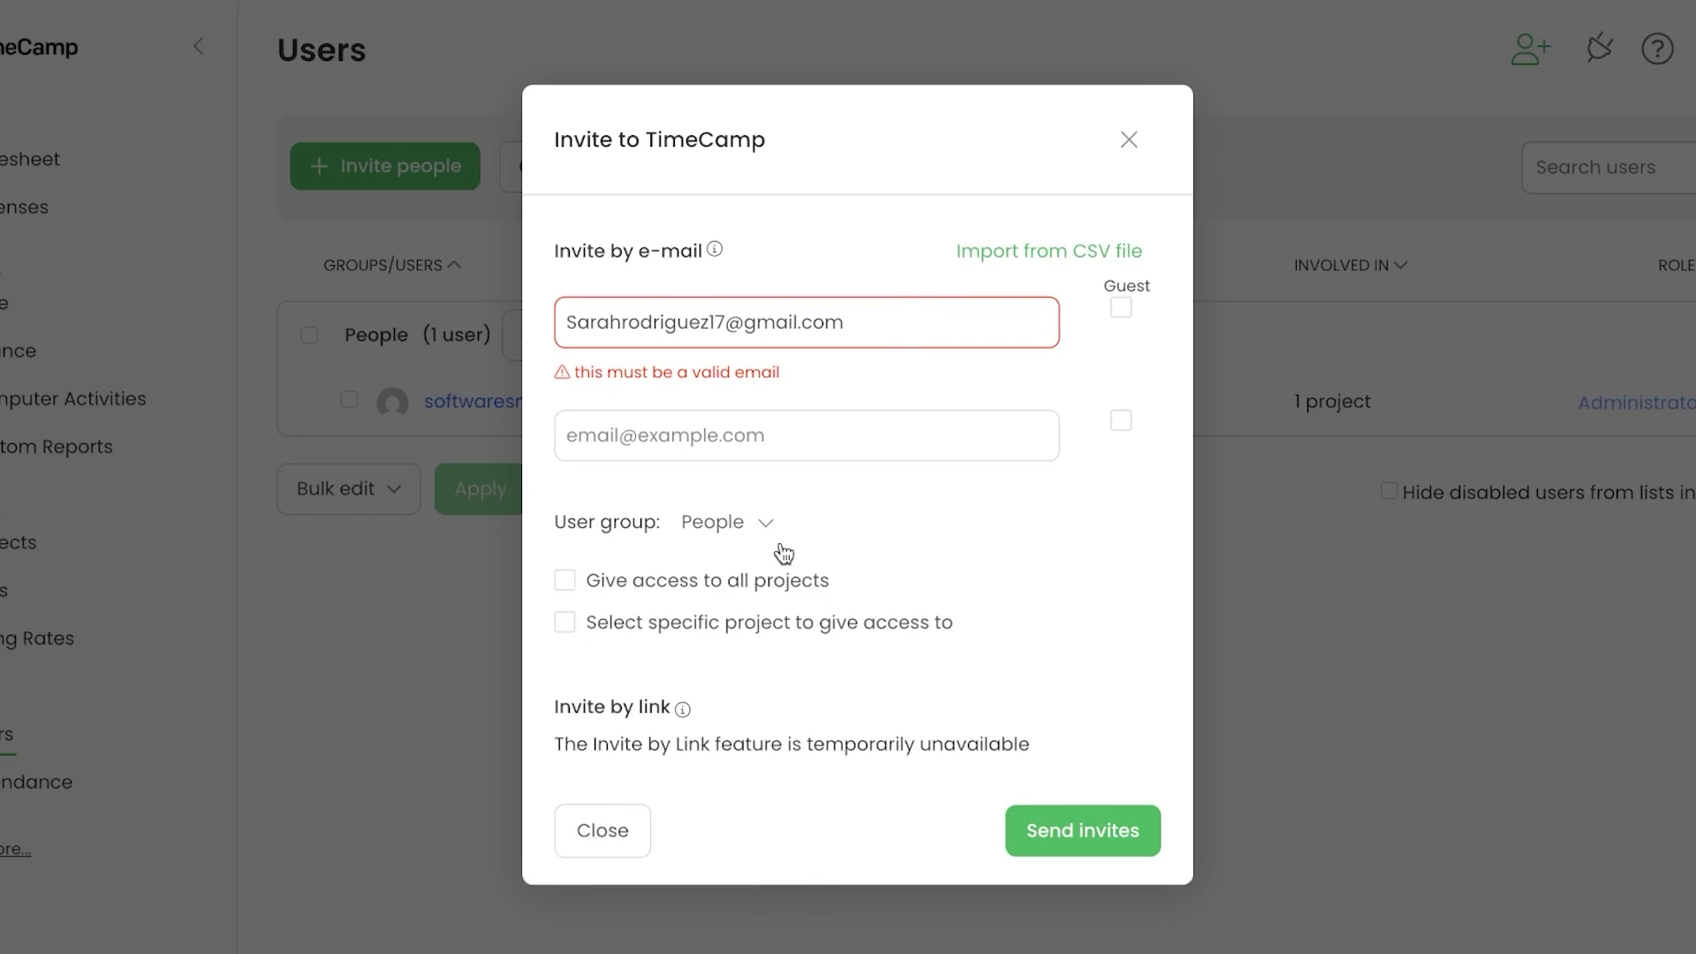
{"action": "left_click", "coordinate": [1093, 824]}
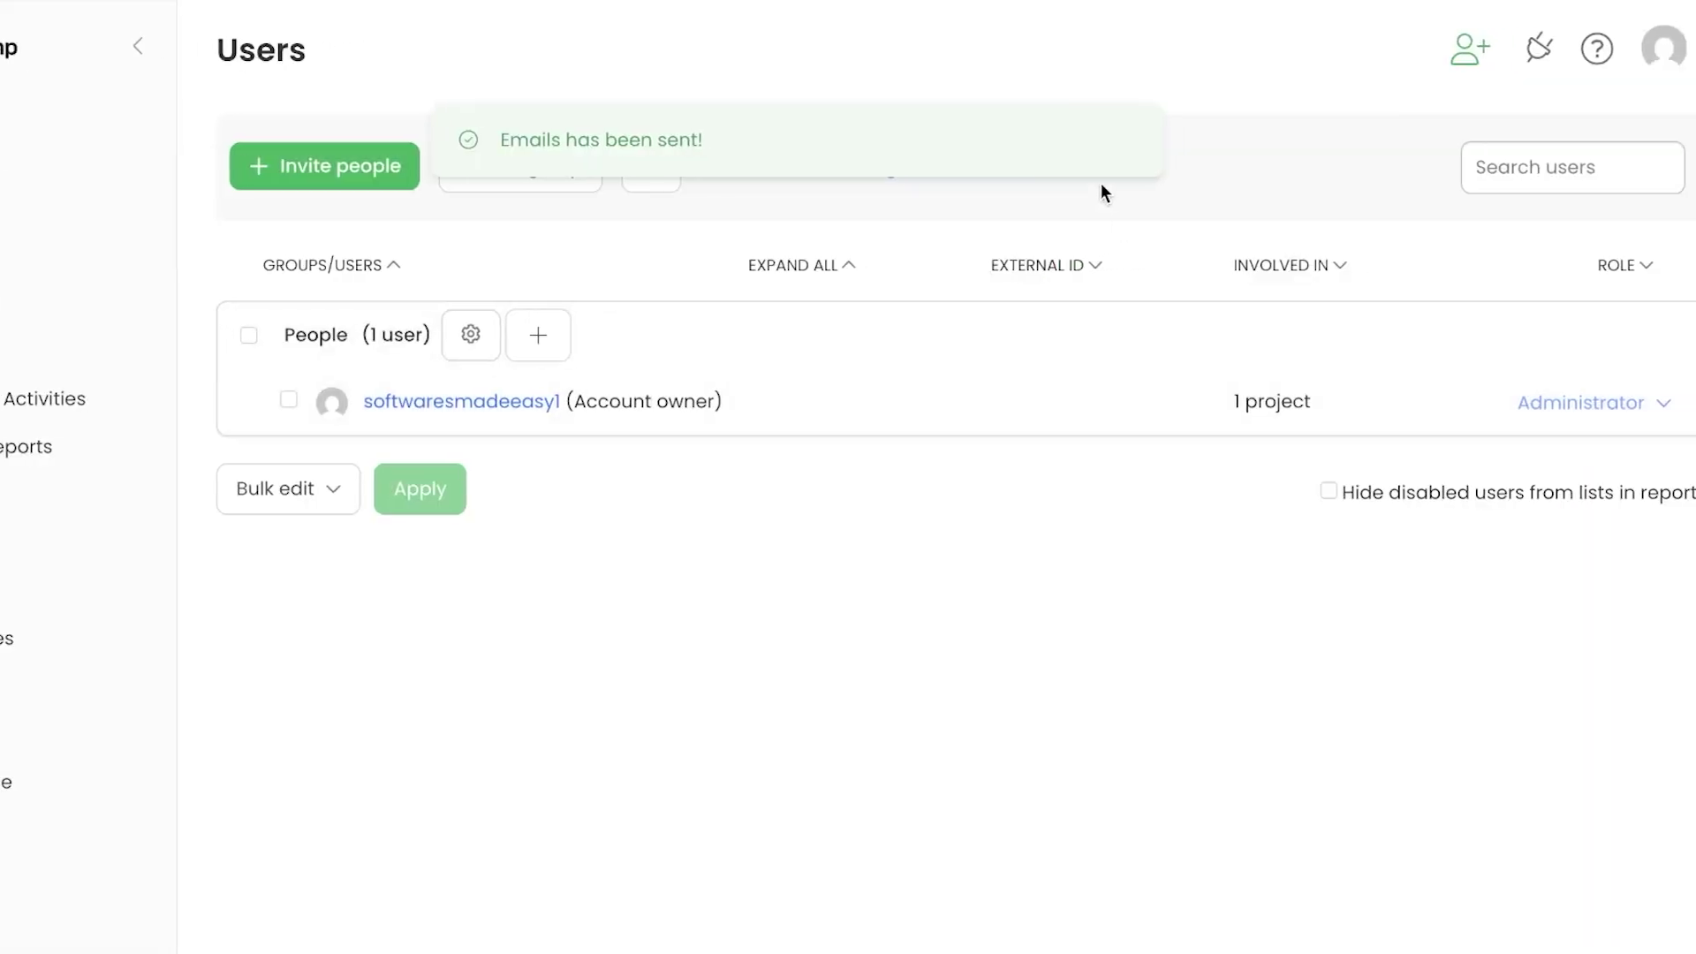
{"action": "mouse_move", "coordinate": [1008, 405]}
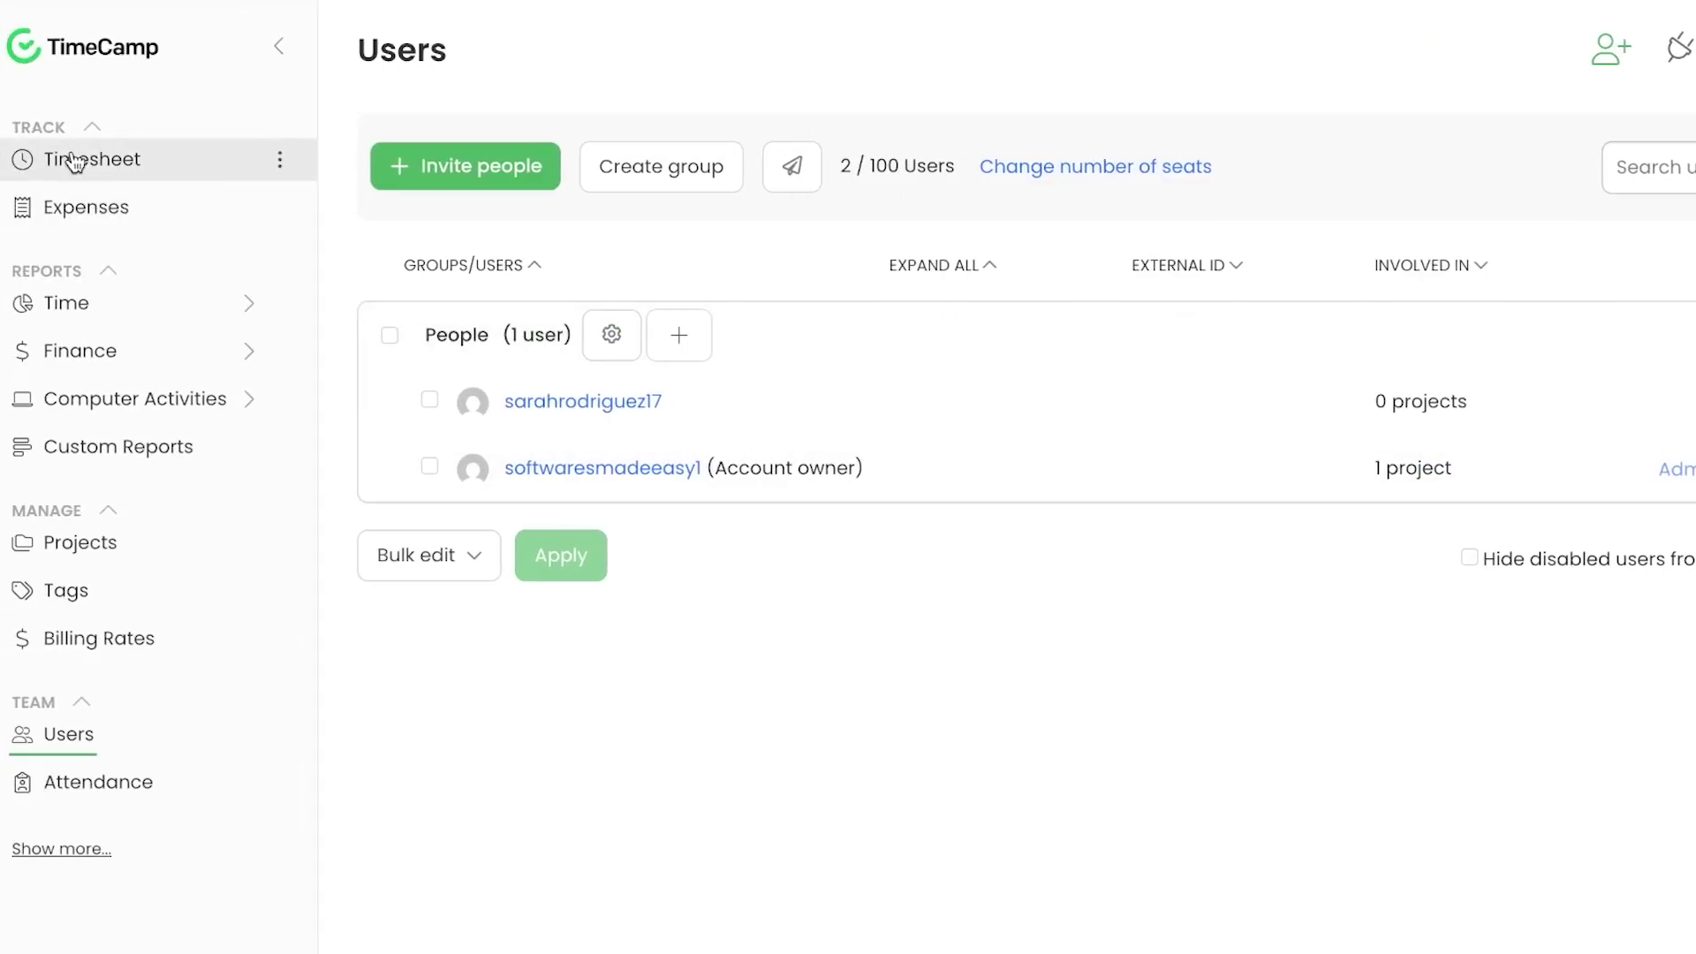
Step: Start a 'Task new' timer on project TEST 1, then go to Expenses
{"action": "left_click", "coordinate": [74, 160]}
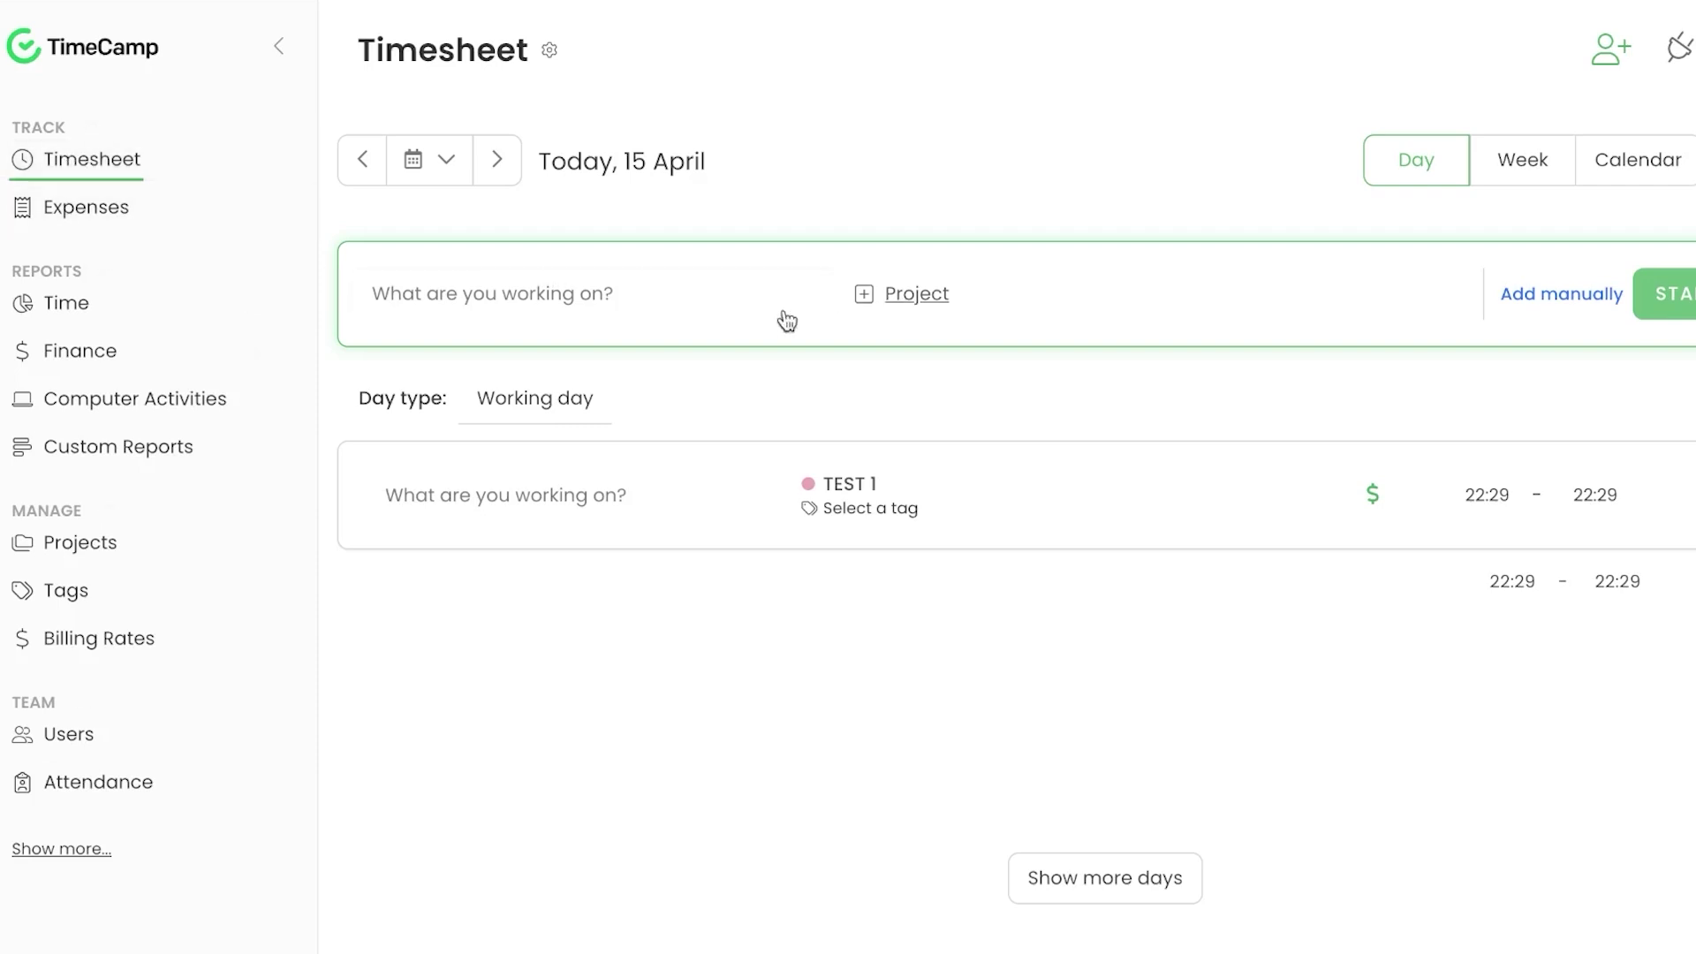
{"action": "left_click", "coordinate": [596, 297]}
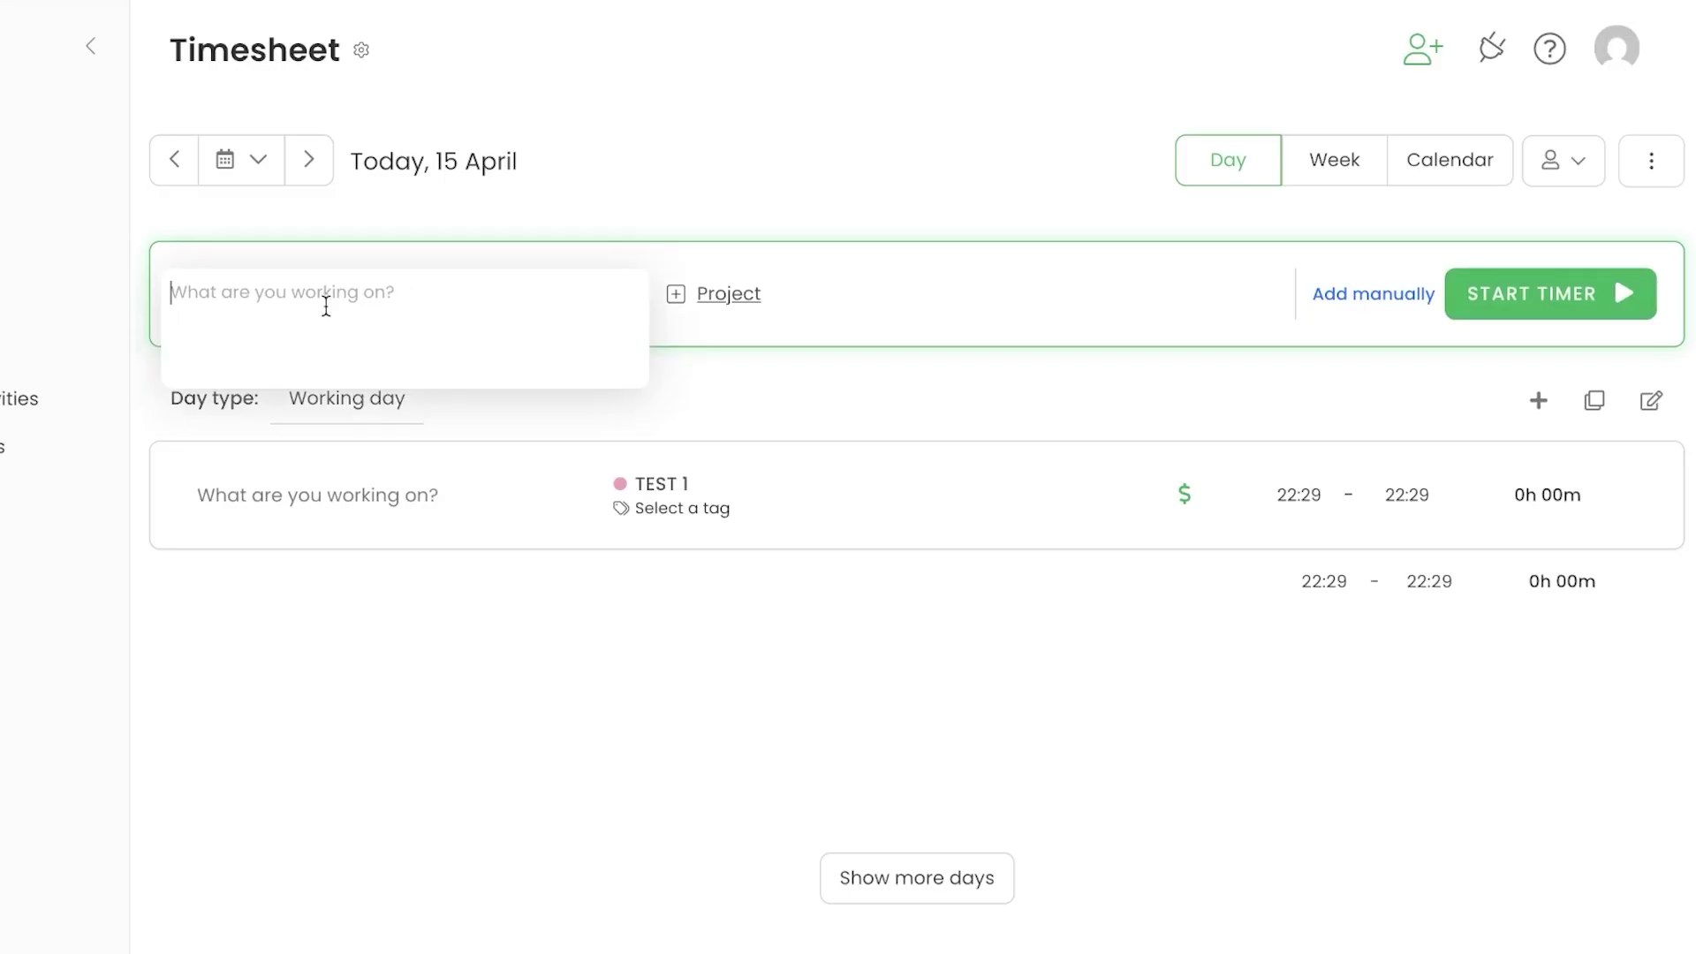
{"action": "type", "text": "Task"}
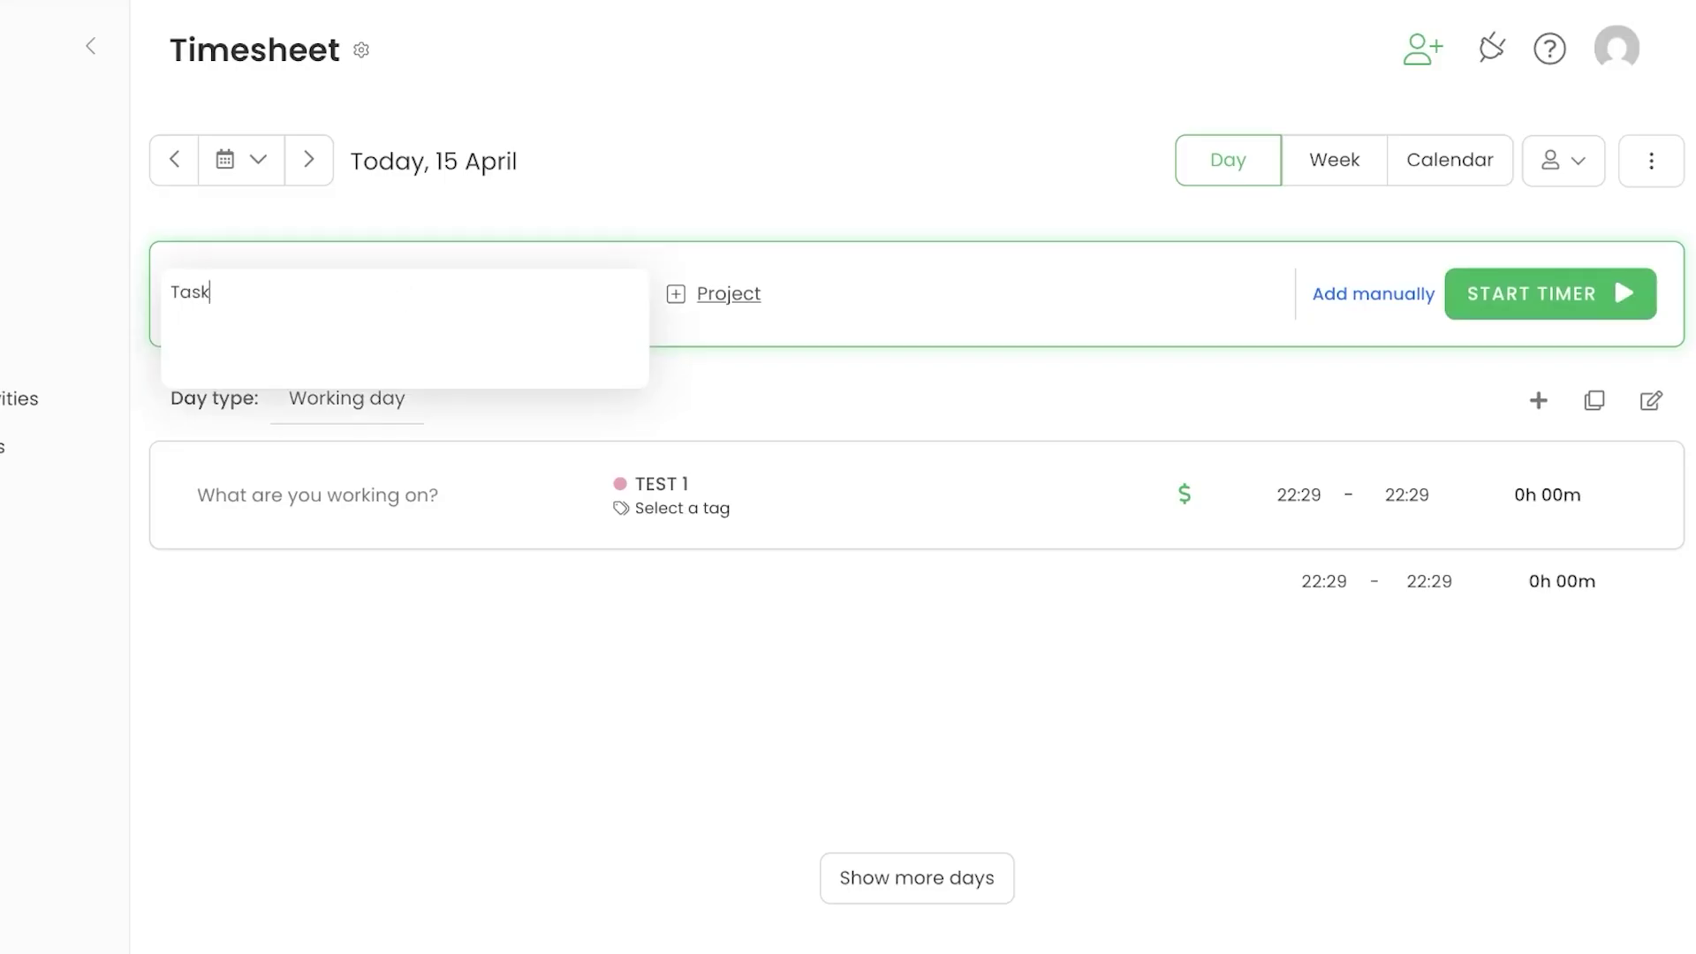
{"action": "type", "text": " new"}
{"action": "left_click", "coordinate": [682, 305]}
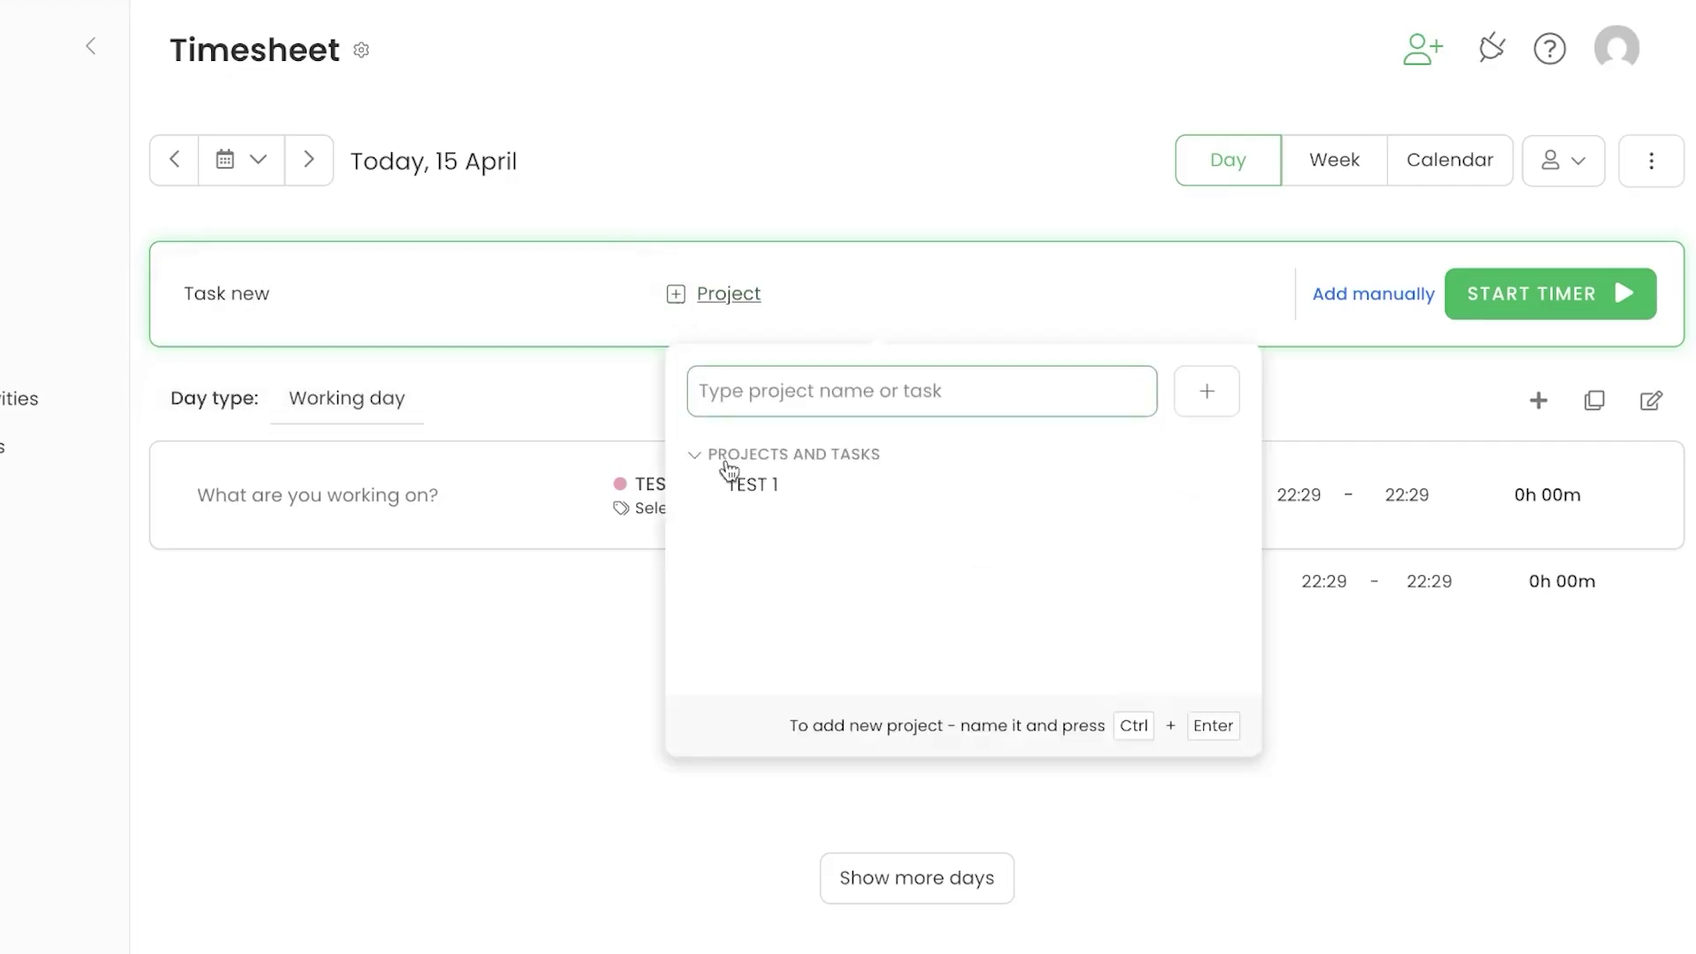
{"action": "left_click", "coordinate": [761, 486]}
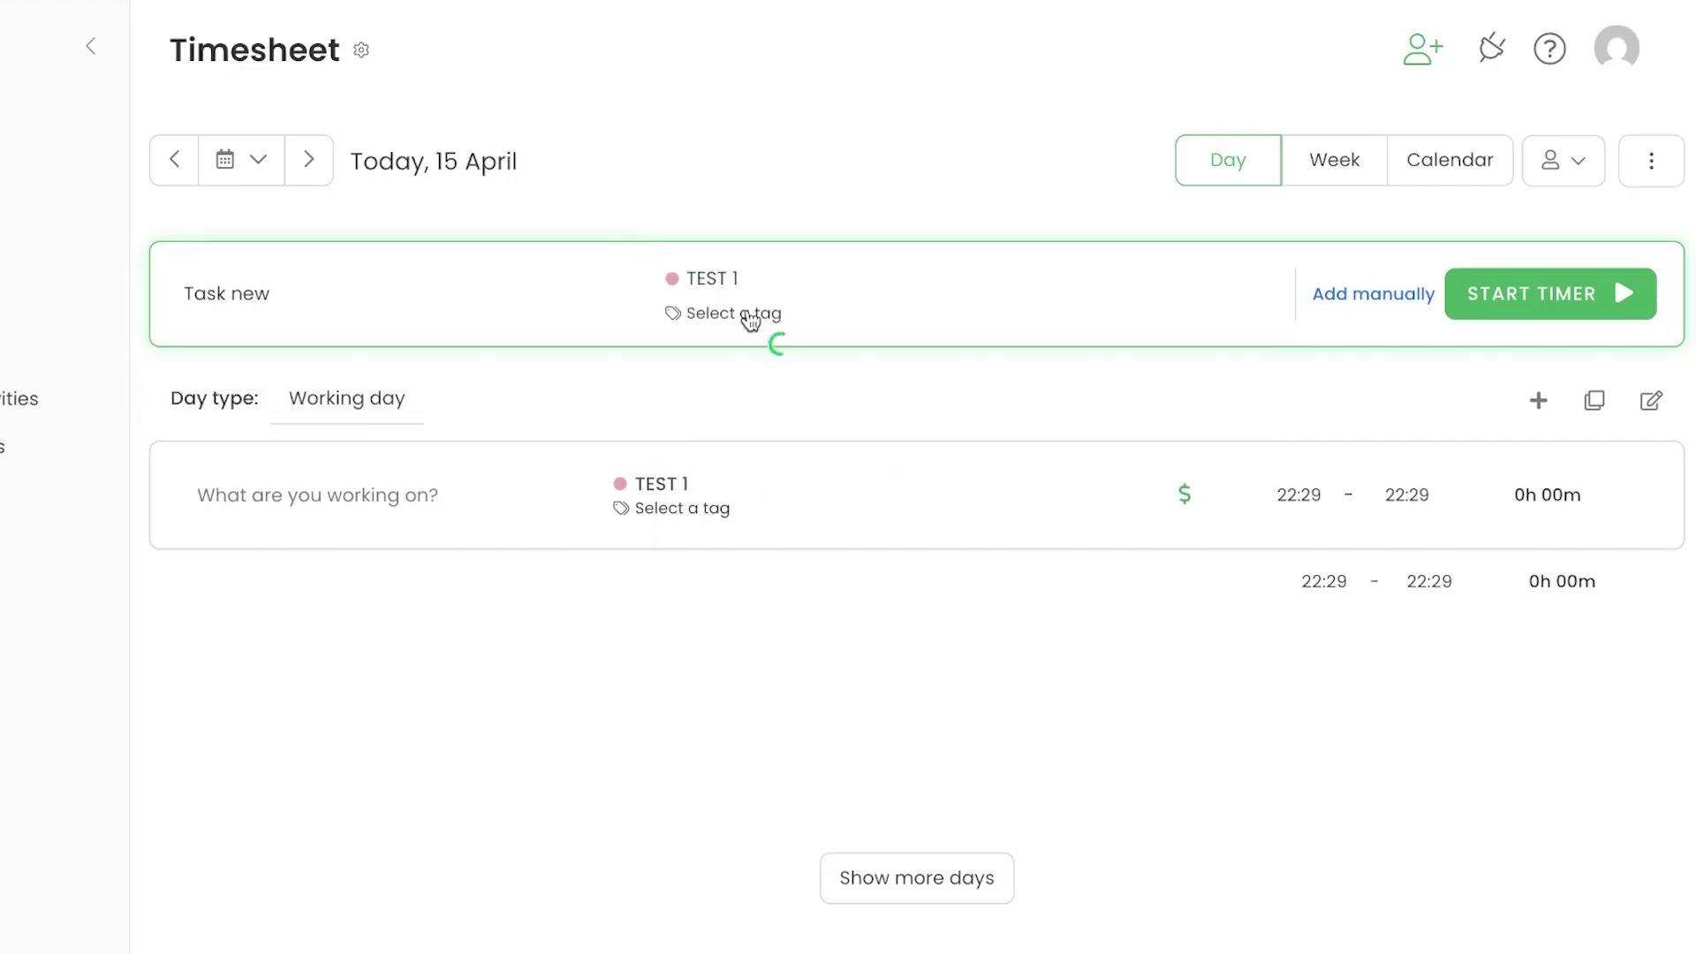
{"action": "key", "text": "Return"}
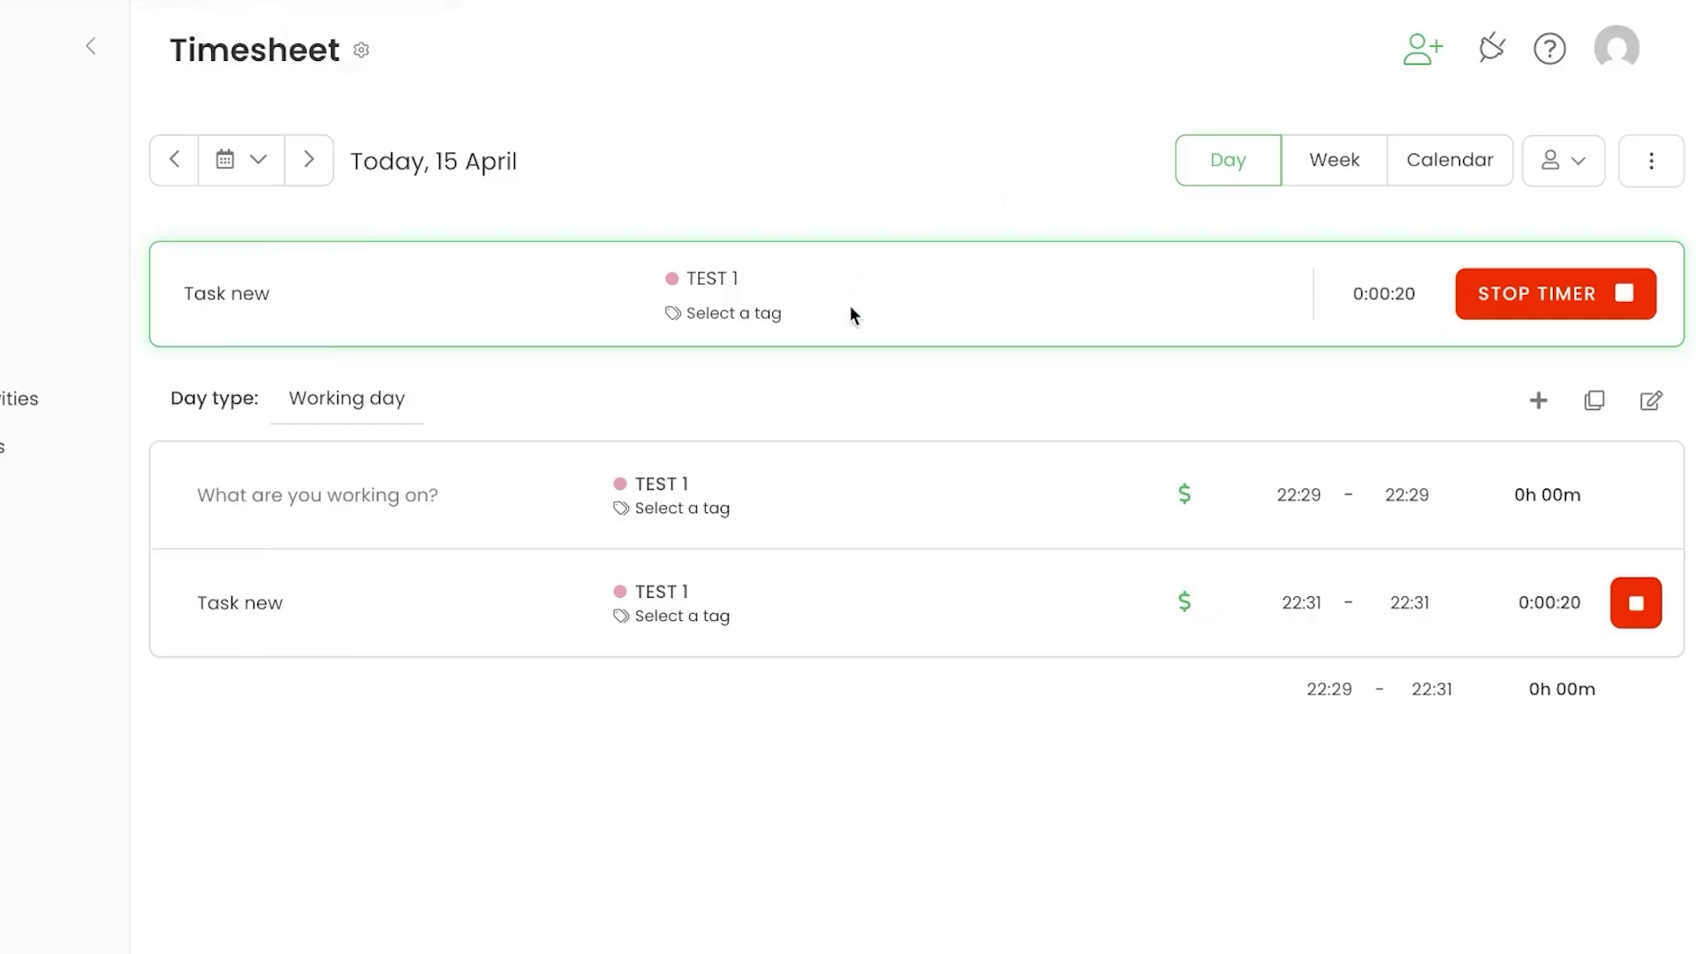
{"action": "left_click", "coordinate": [813, 309]}
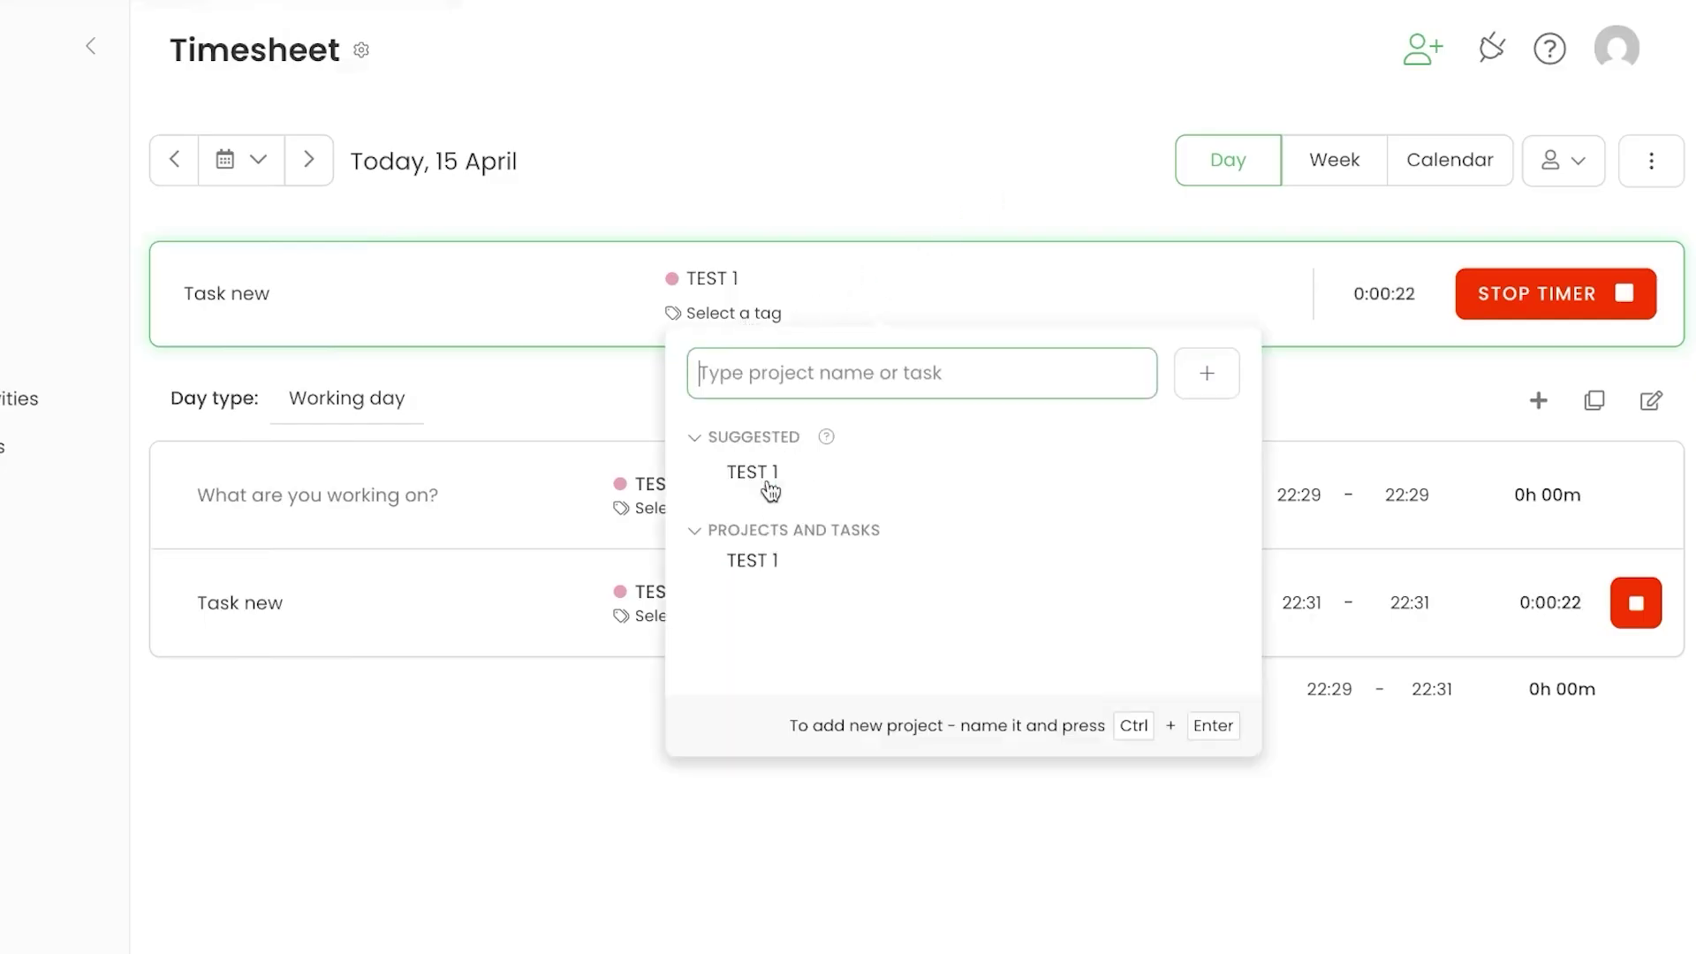
{"action": "left_click", "coordinate": [634, 770]}
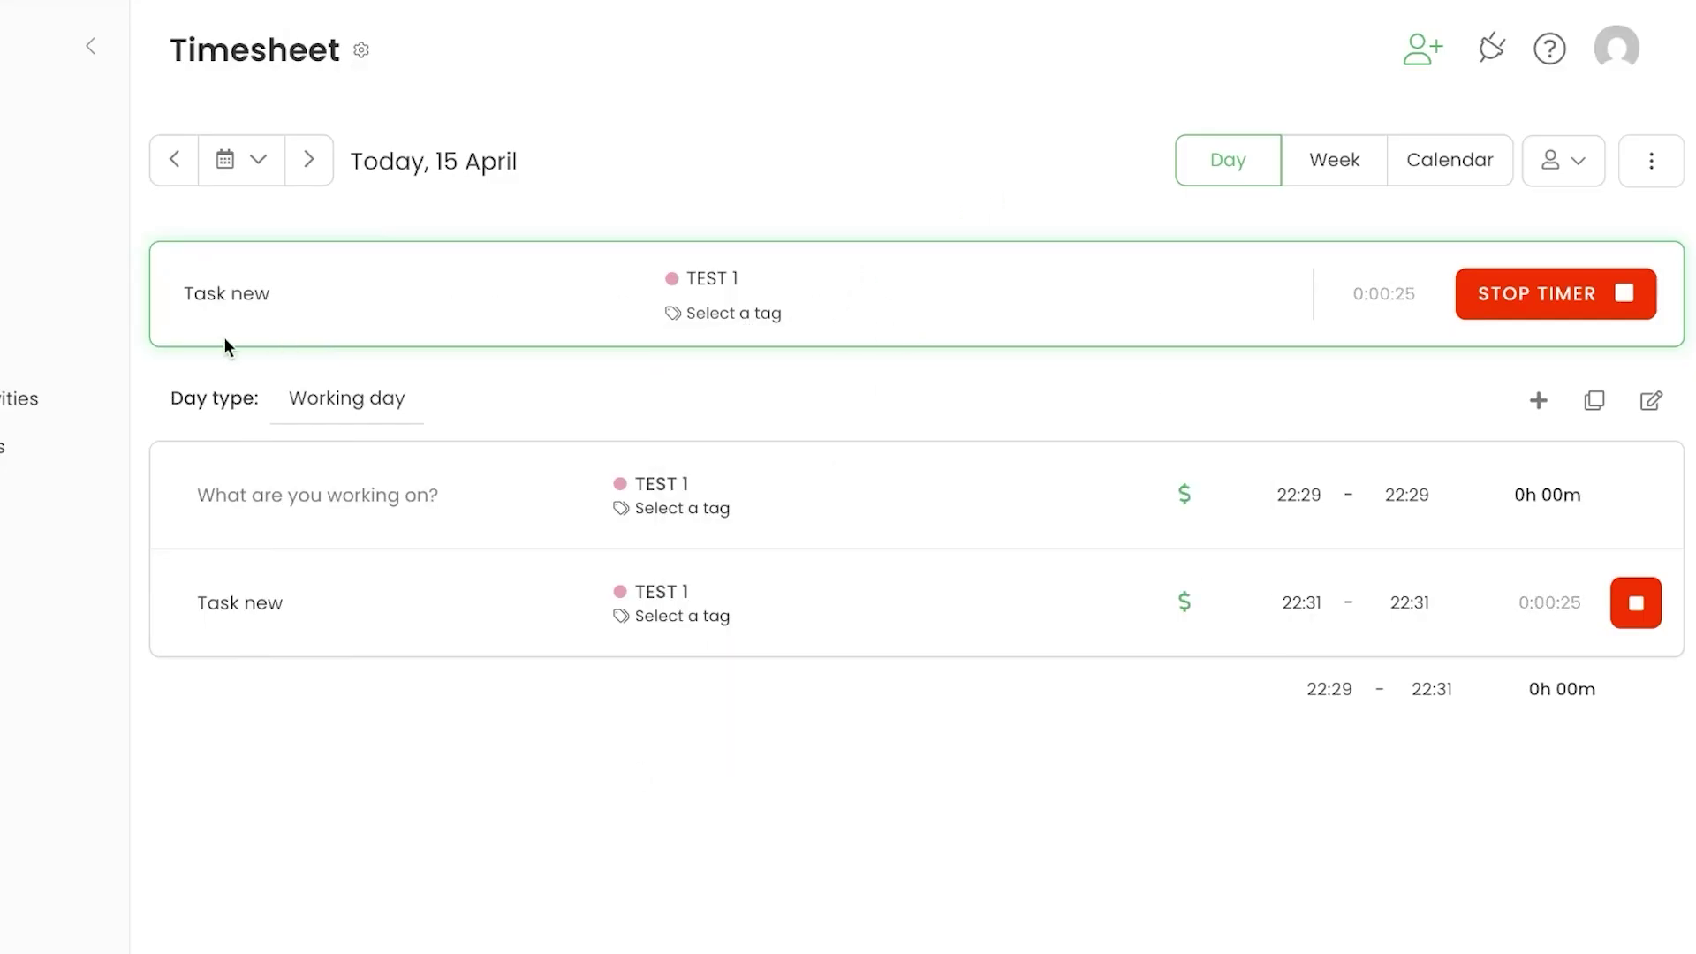
{"action": "left_click", "coordinate": [108, 215]}
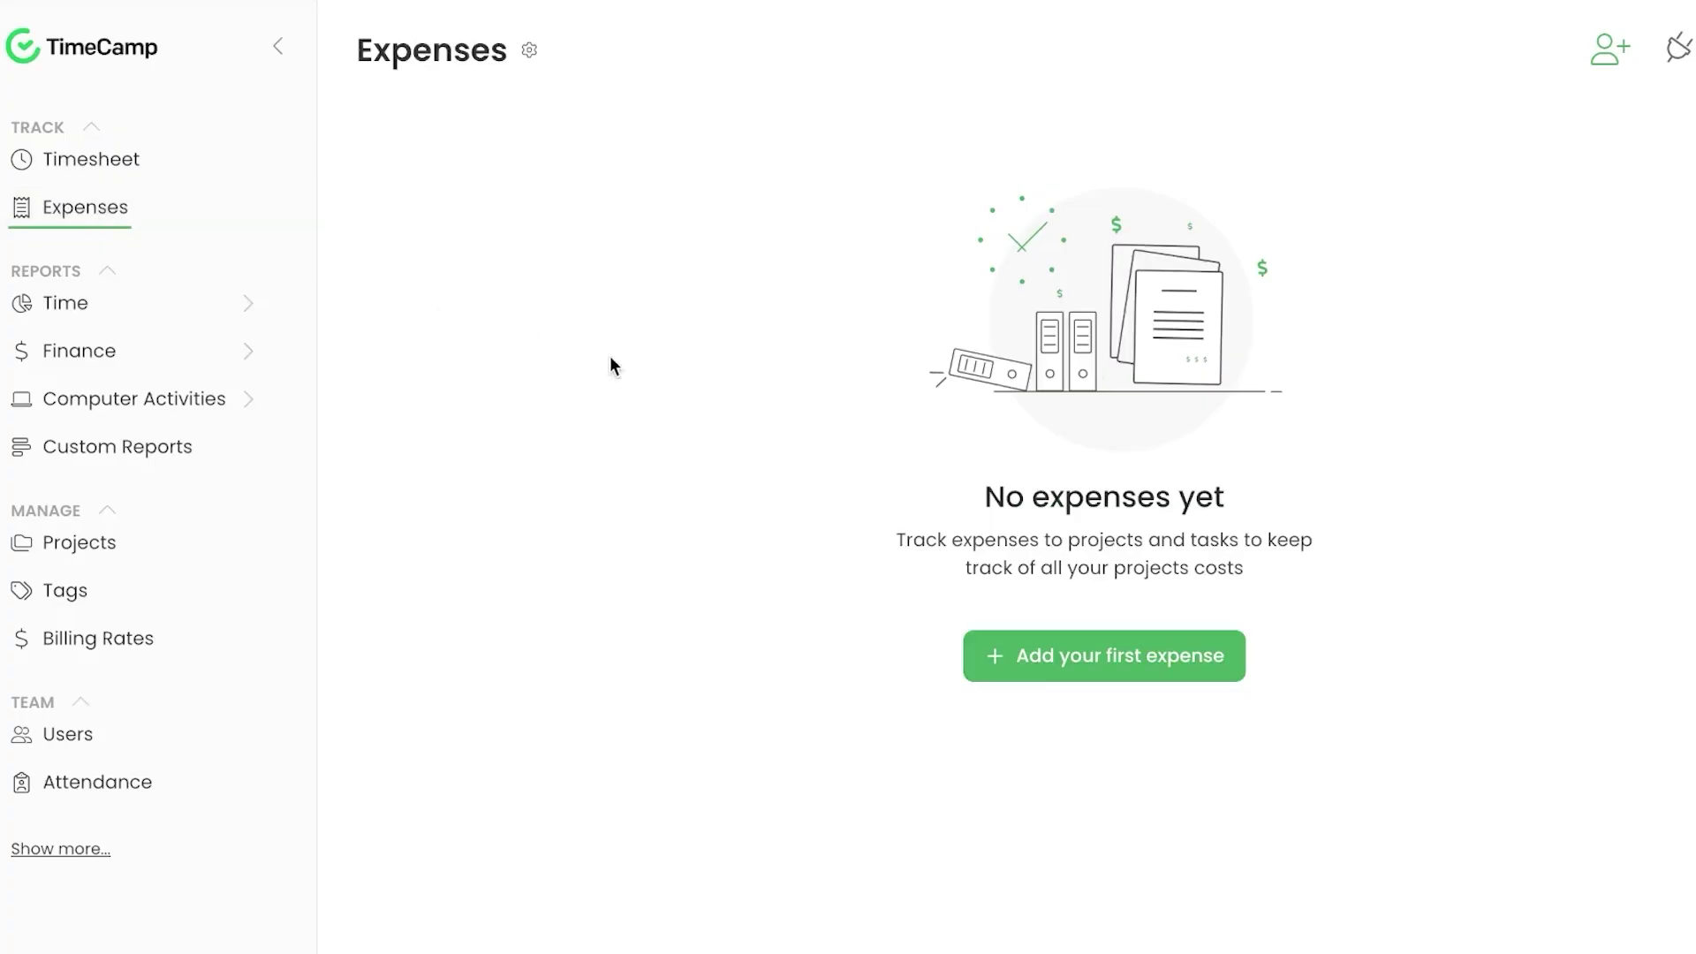
Step: Begin the first expense and create a new 'Marketing insight' category
{"action": "left_click", "coordinate": [1055, 664]}
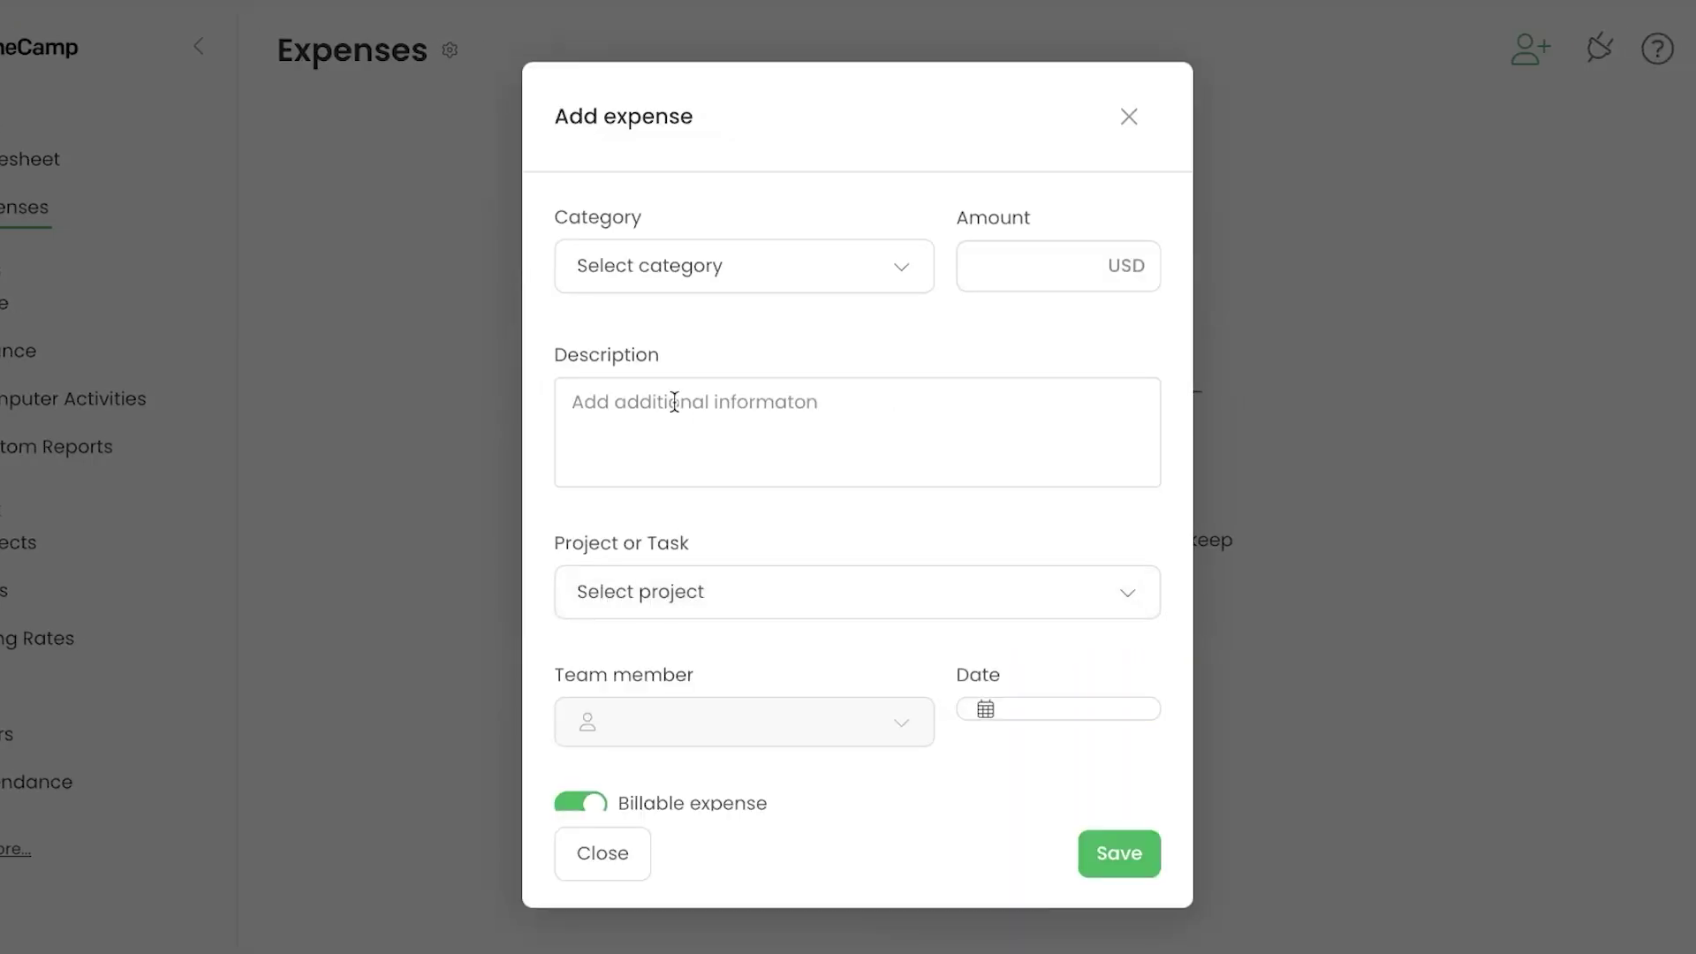
{"action": "left_click", "coordinate": [706, 269]}
{"action": "left_click", "coordinate": [685, 351]}
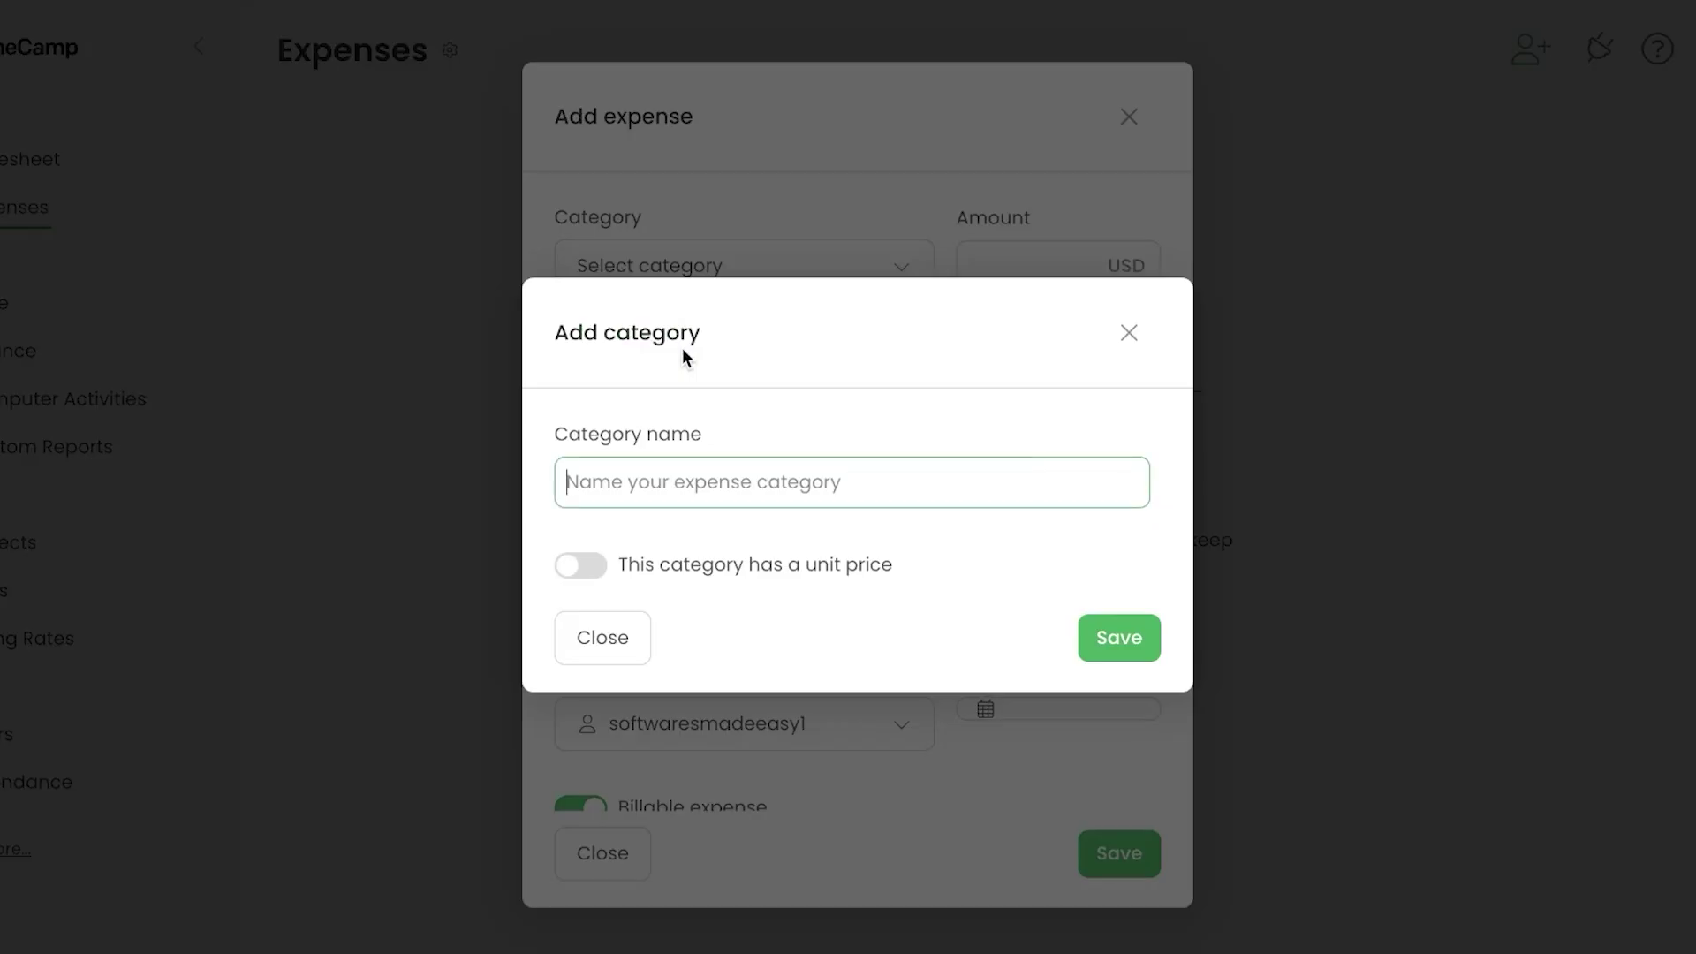
{"action": "left_click", "coordinate": [658, 477]}
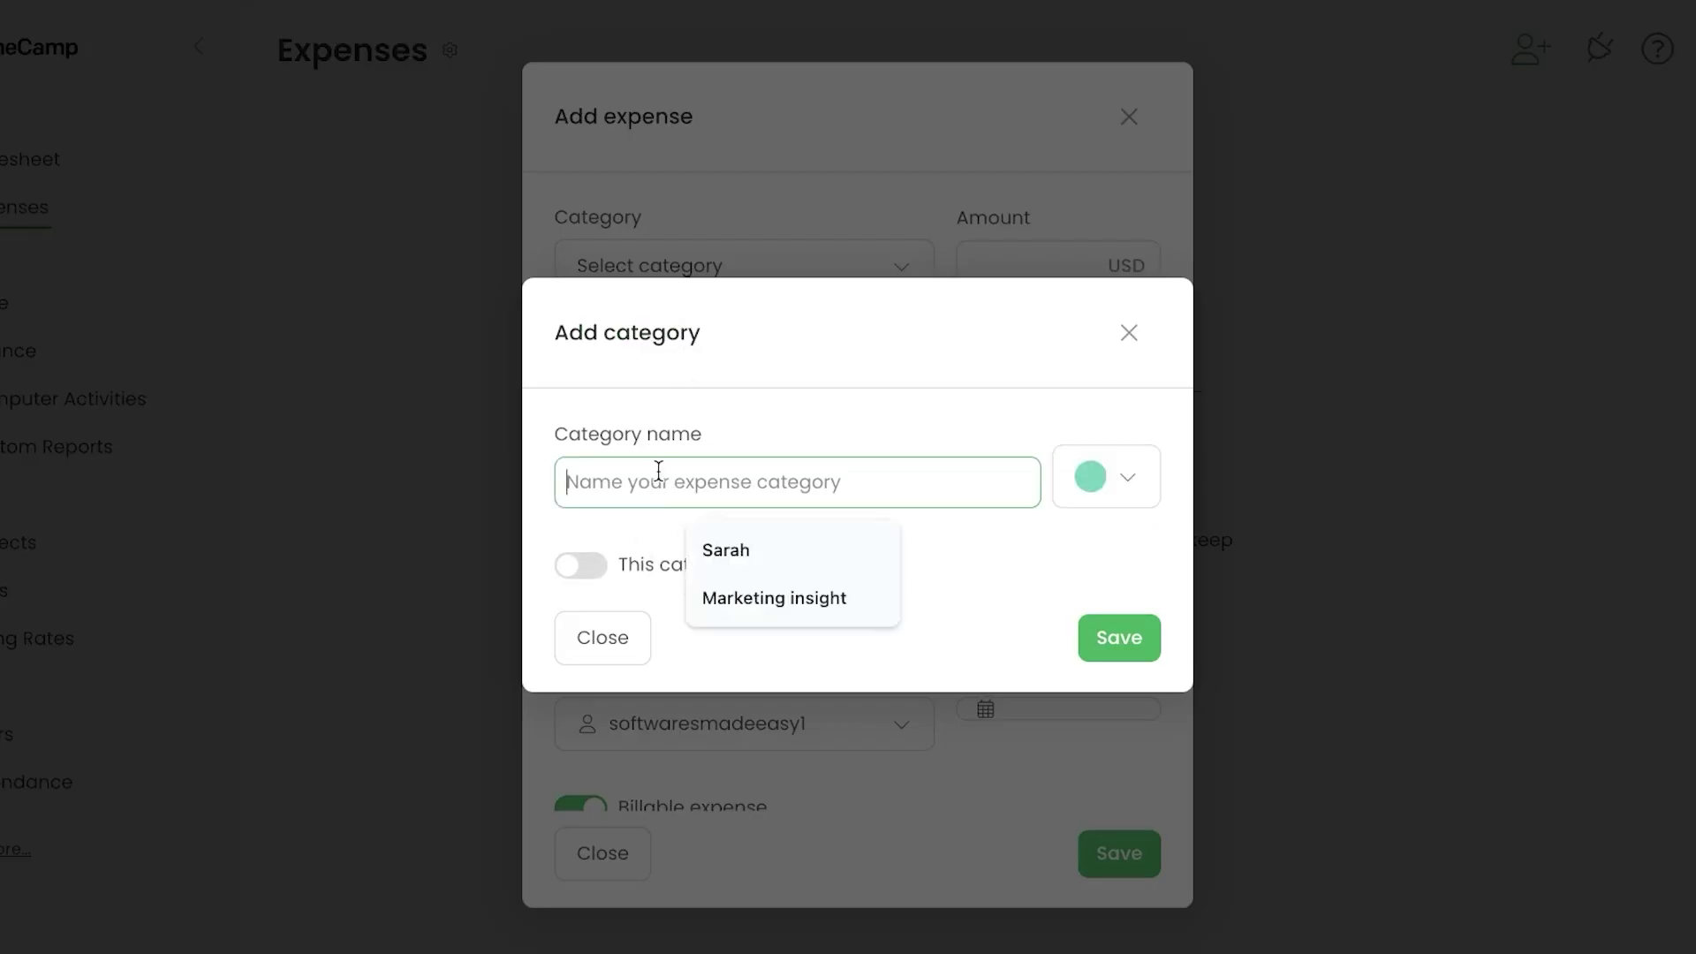
{"action": "left_click", "coordinate": [777, 600]}
{"action": "left_click", "coordinate": [1107, 639]}
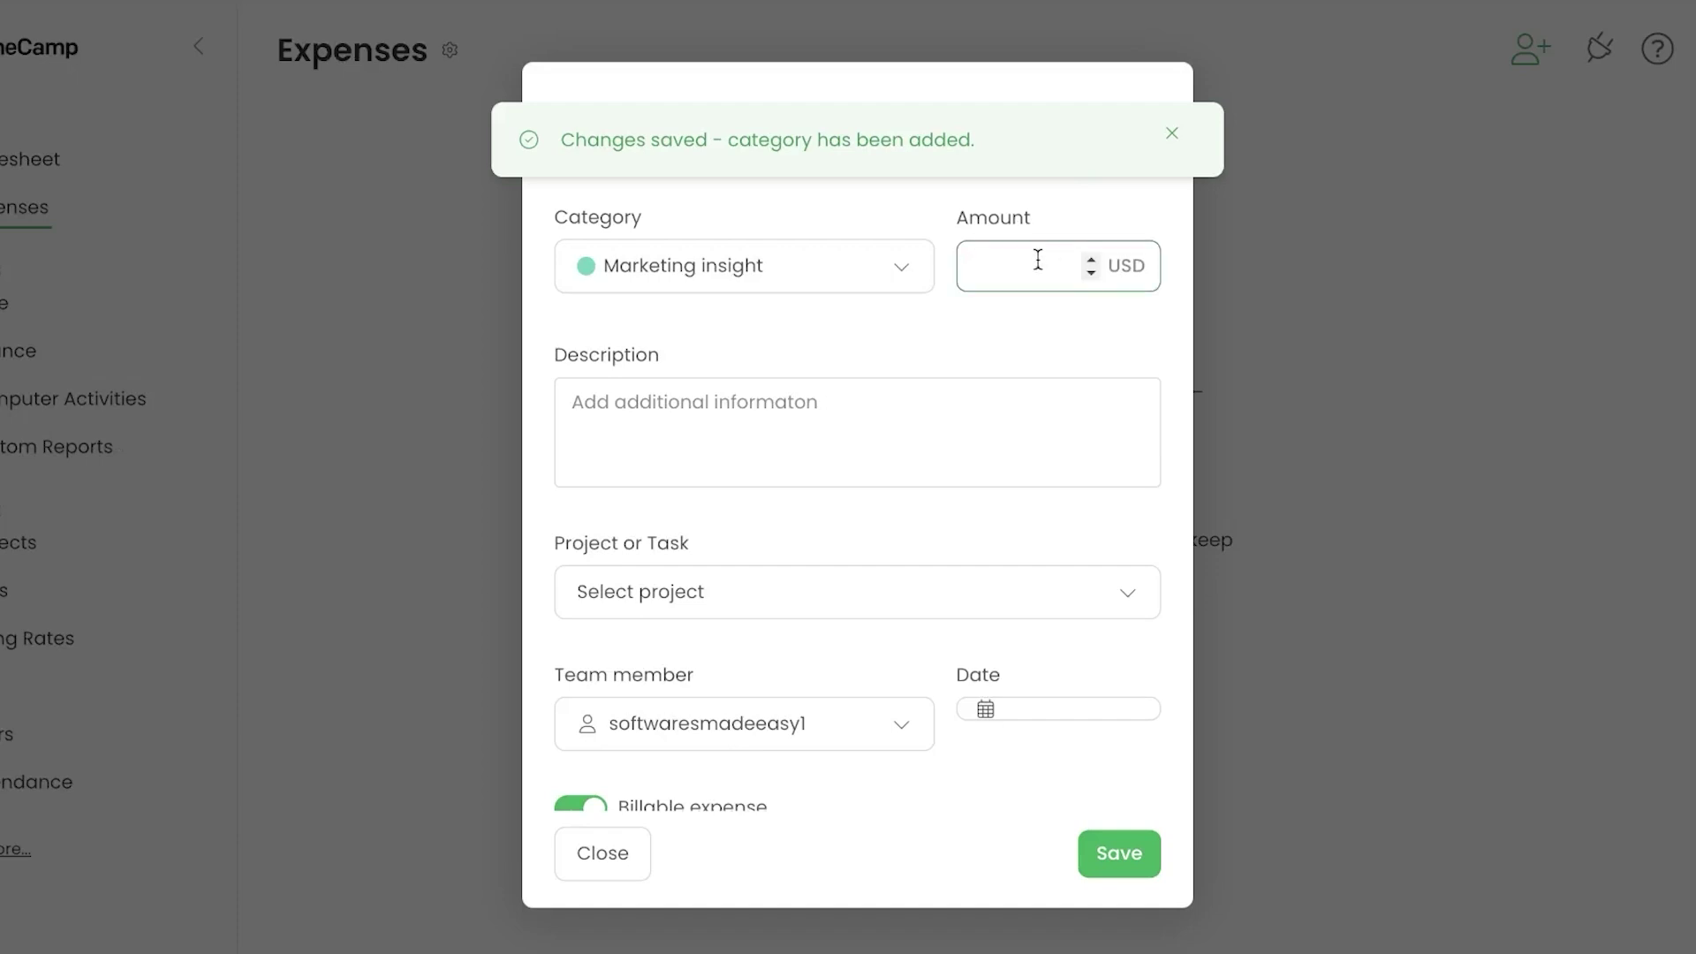
Step: Enter amount 100 and a '.........' description, link TEST 1 and the invited user, and save
{"action": "type", "text": "1"}
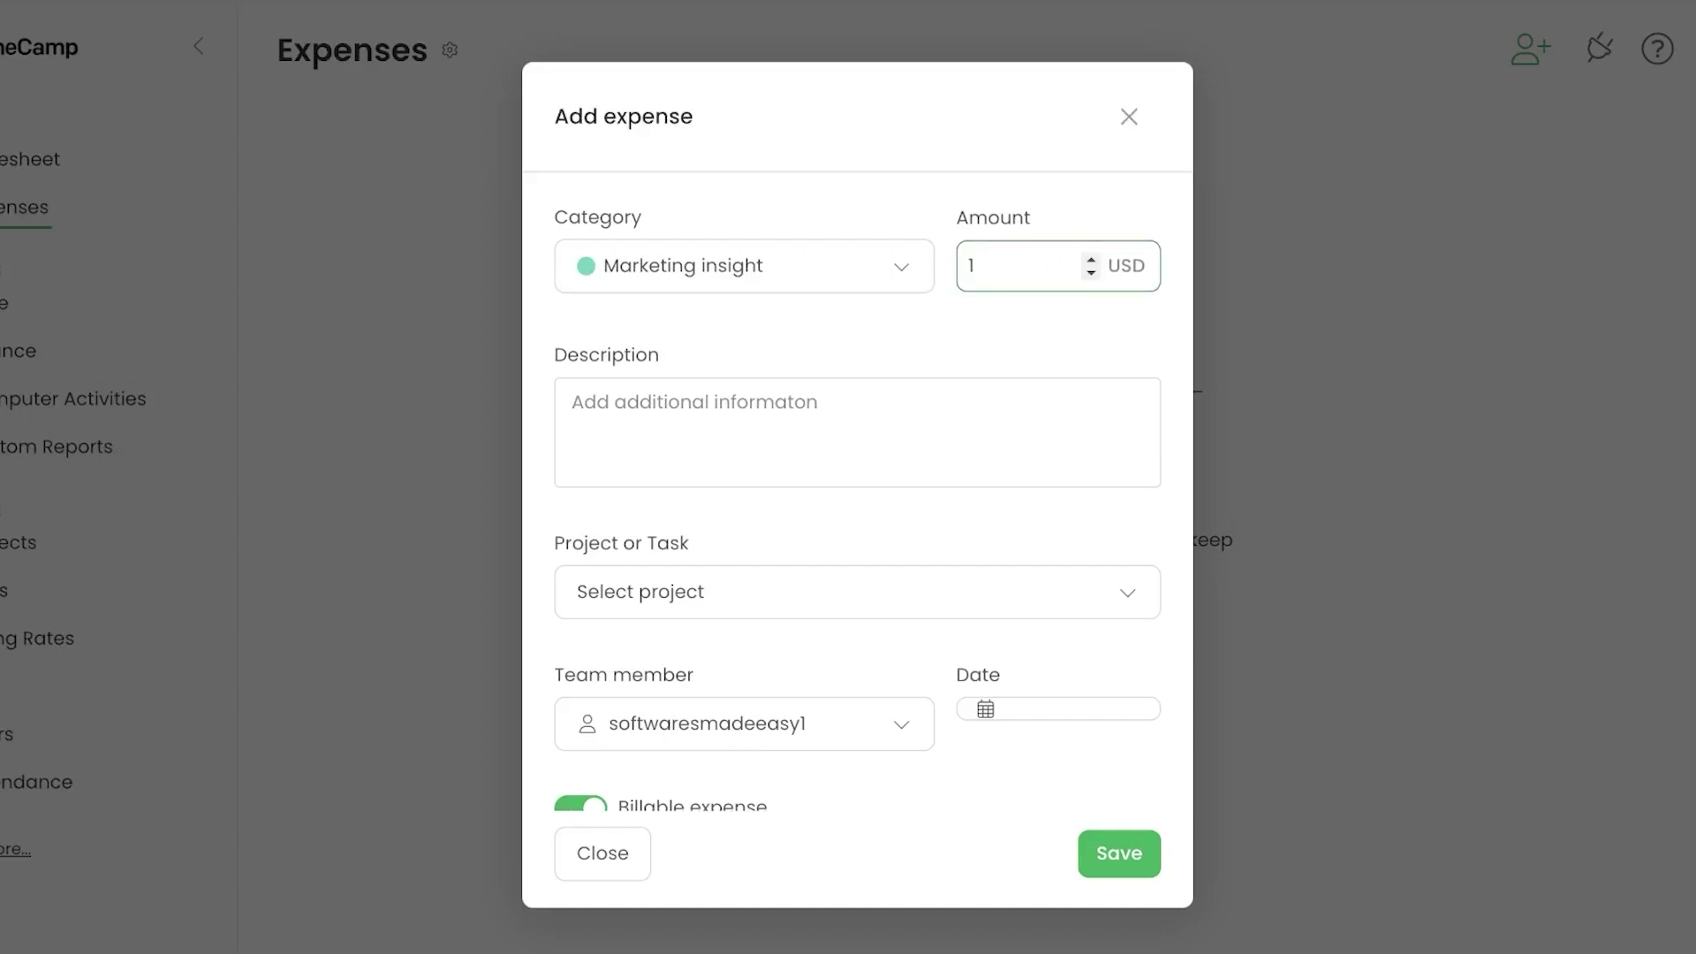
{"action": "type", "text": "00"}
{"action": "left_click", "coordinate": [794, 425]}
{"action": "type", "text": "........."}
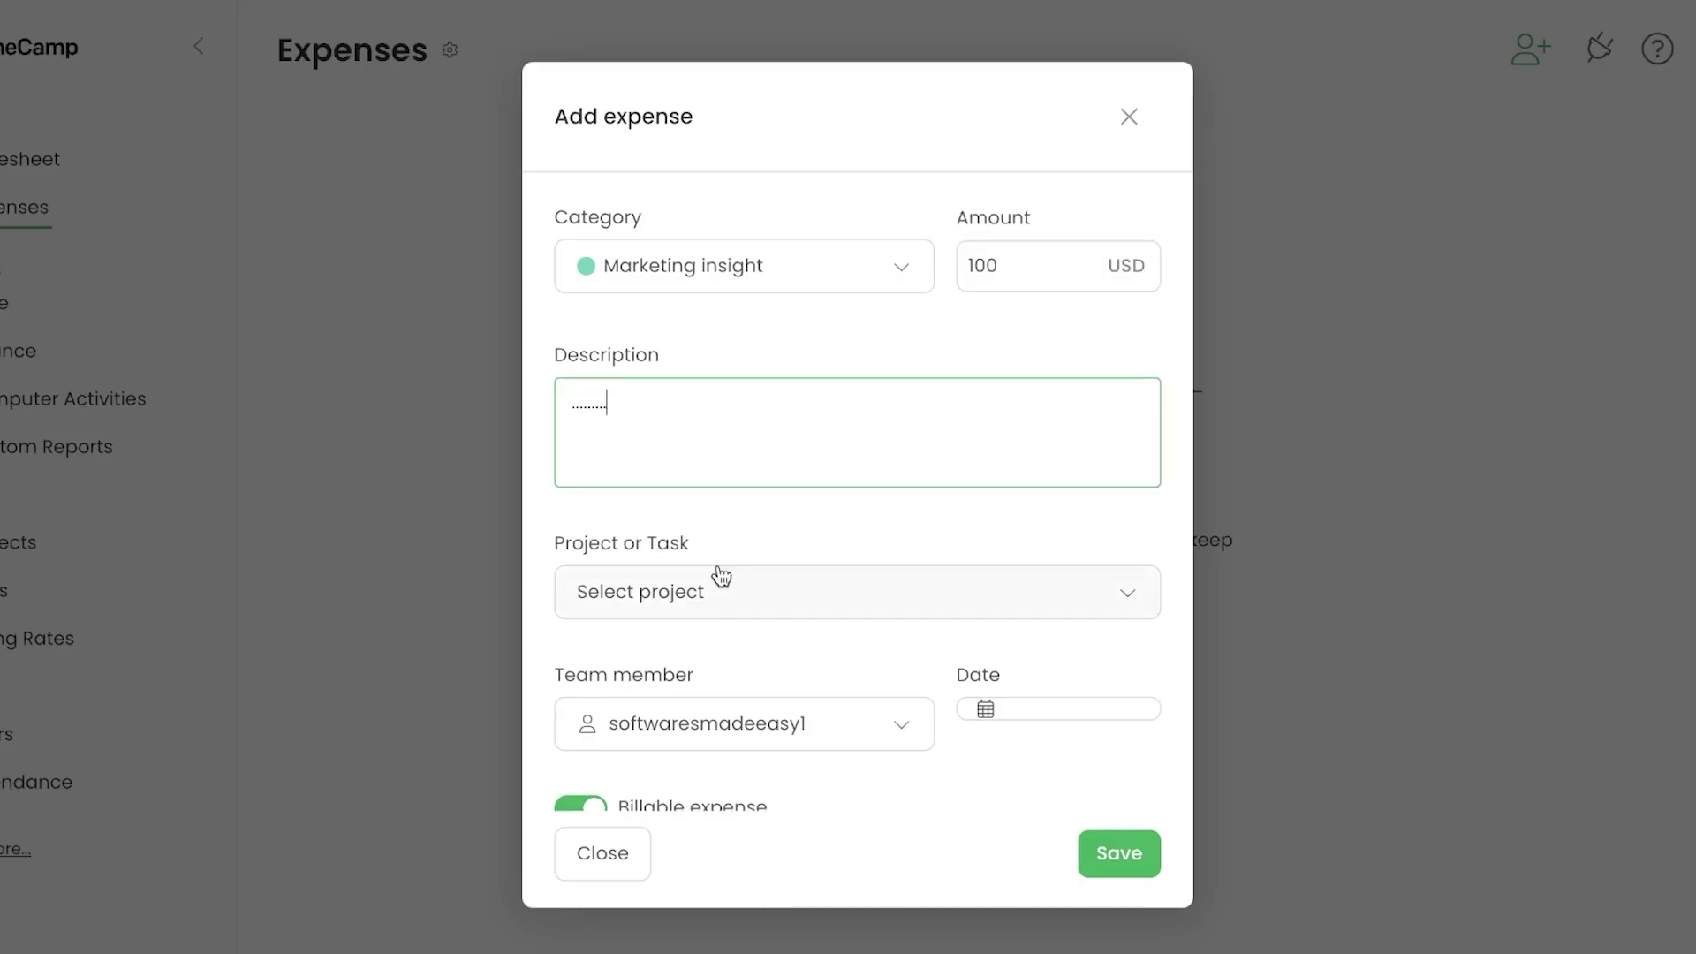
{"action": "left_click", "coordinate": [712, 609]}
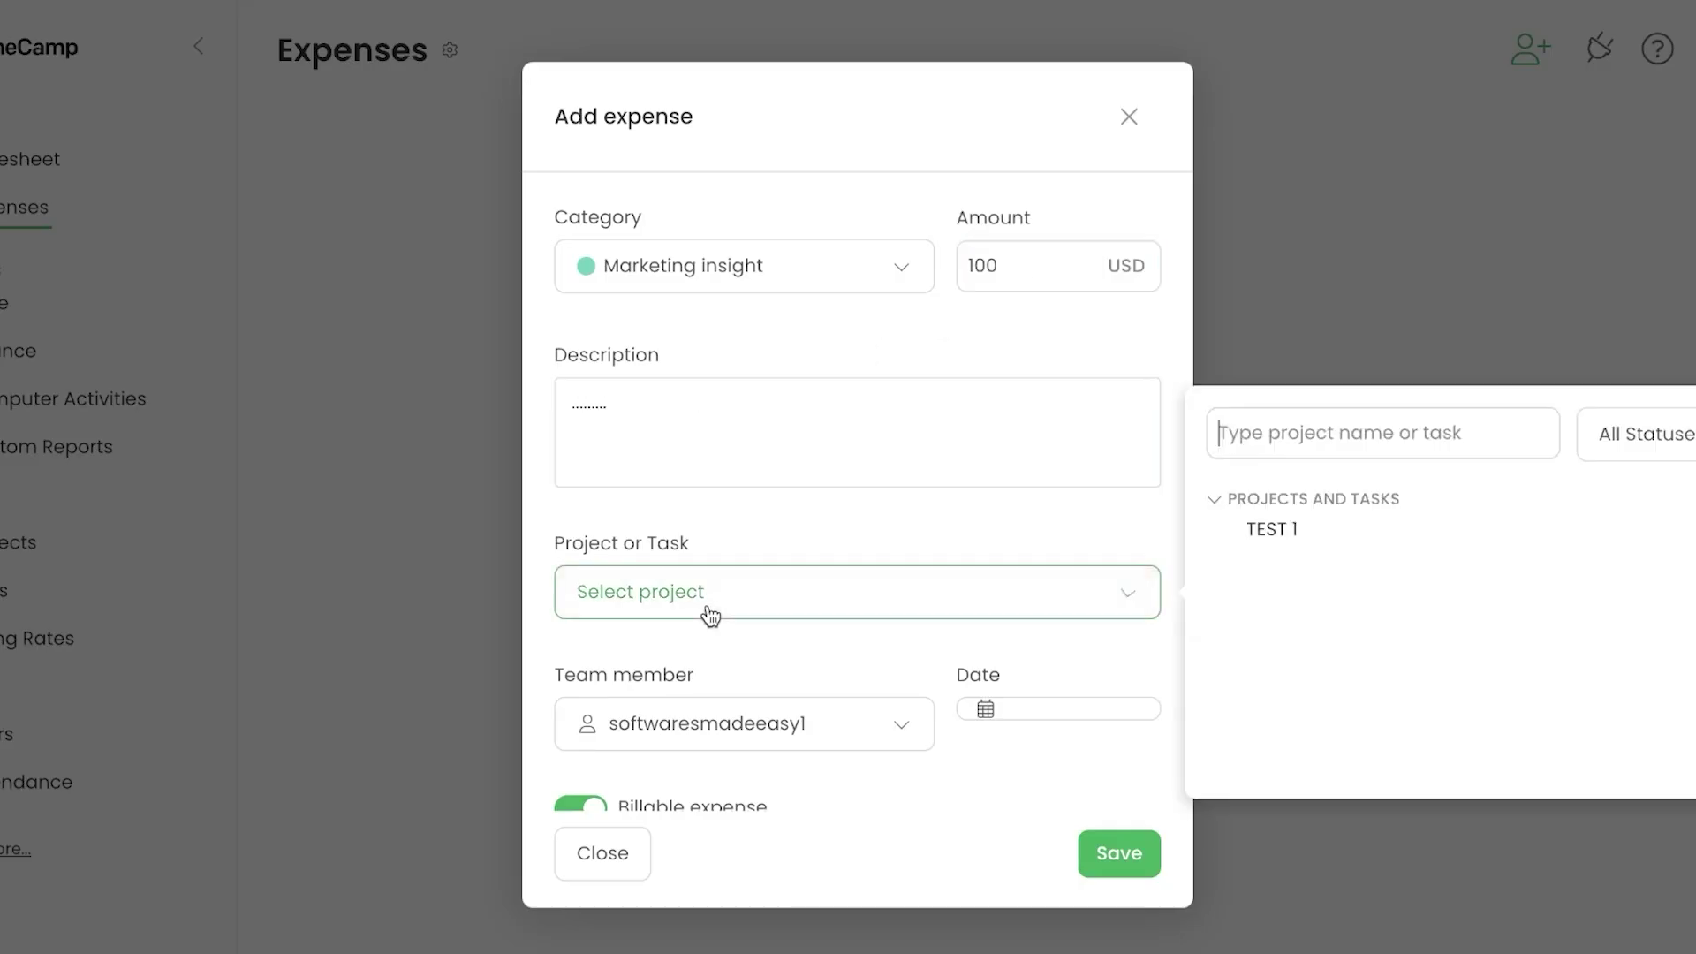
{"action": "left_click", "coordinate": [1289, 523]}
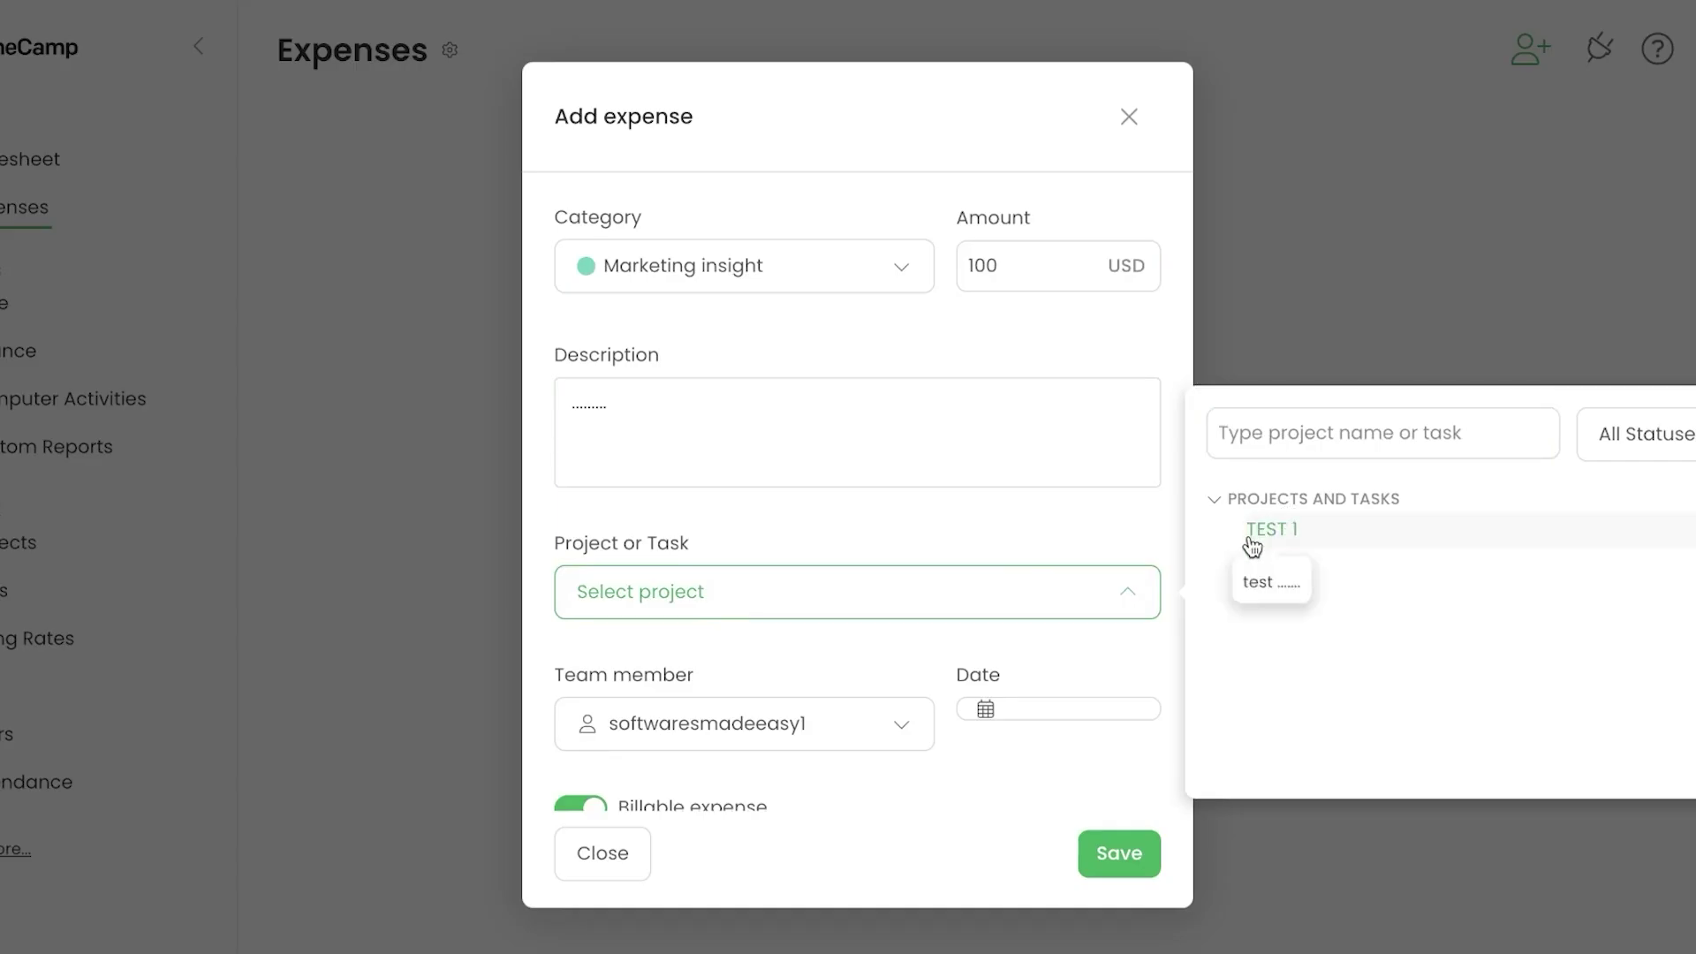
{"action": "left_click", "coordinate": [1288, 528]}
{"action": "scroll", "coordinate": [955, 645], "scroll_direction": "down", "scroll_amount": 2}
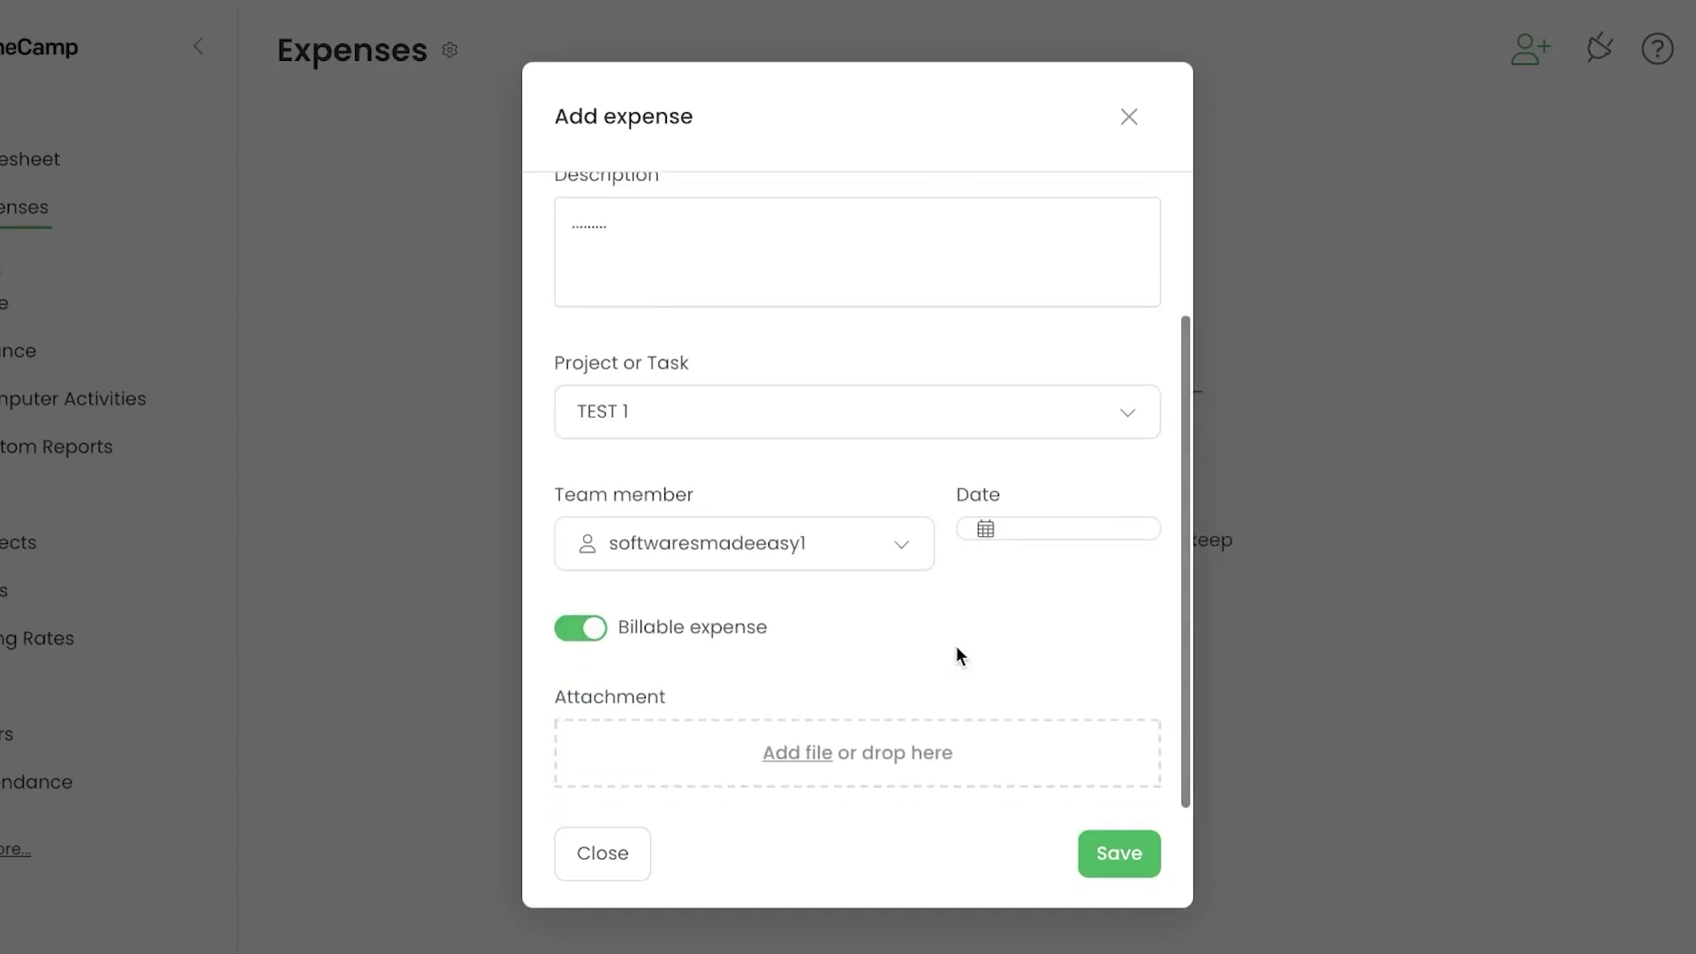
{"action": "left_click", "coordinate": [806, 547]}
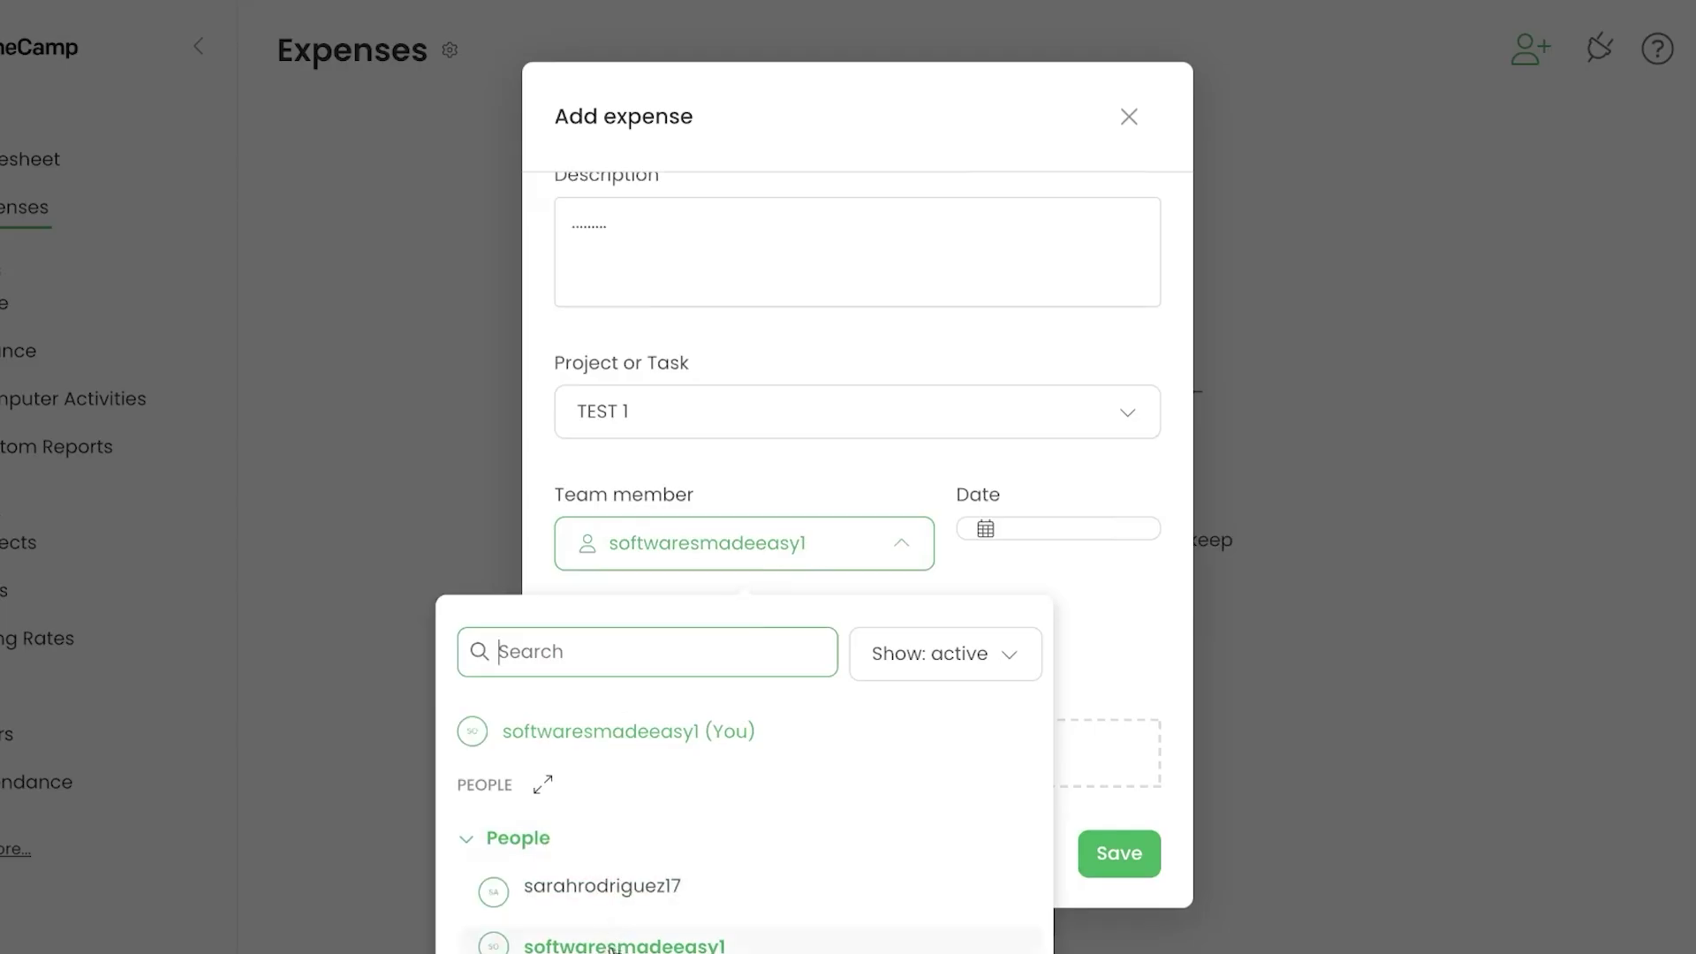
{"action": "left_click", "coordinate": [613, 886]}
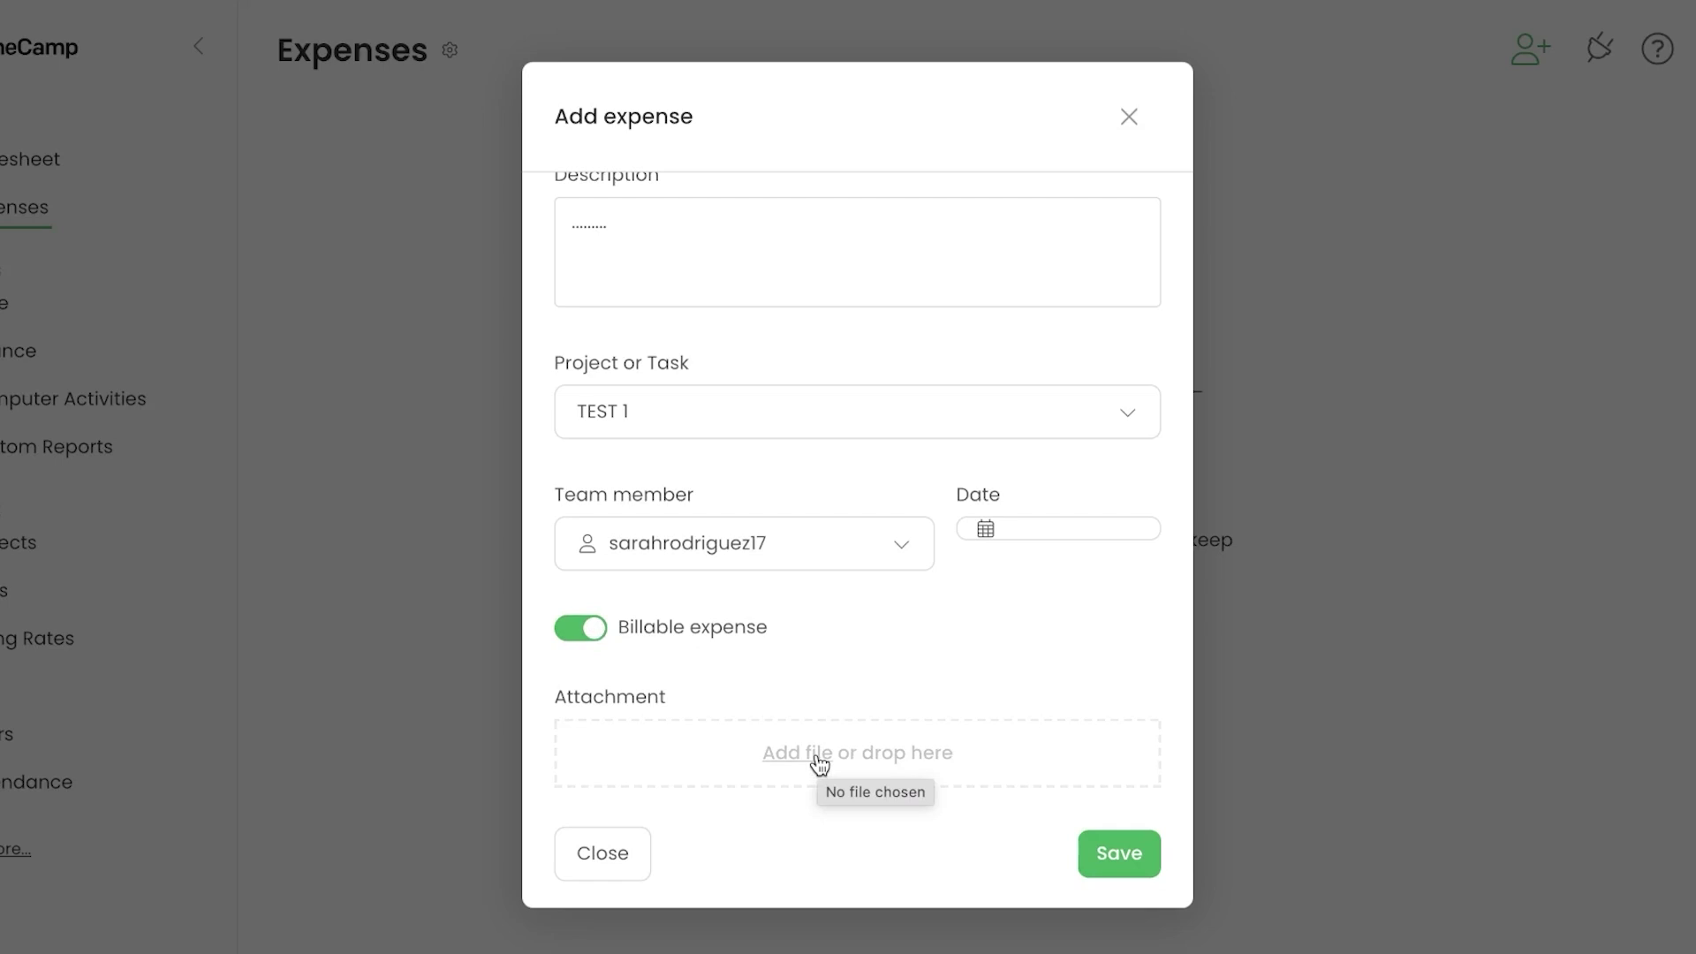
{"action": "left_click", "coordinate": [1108, 869]}
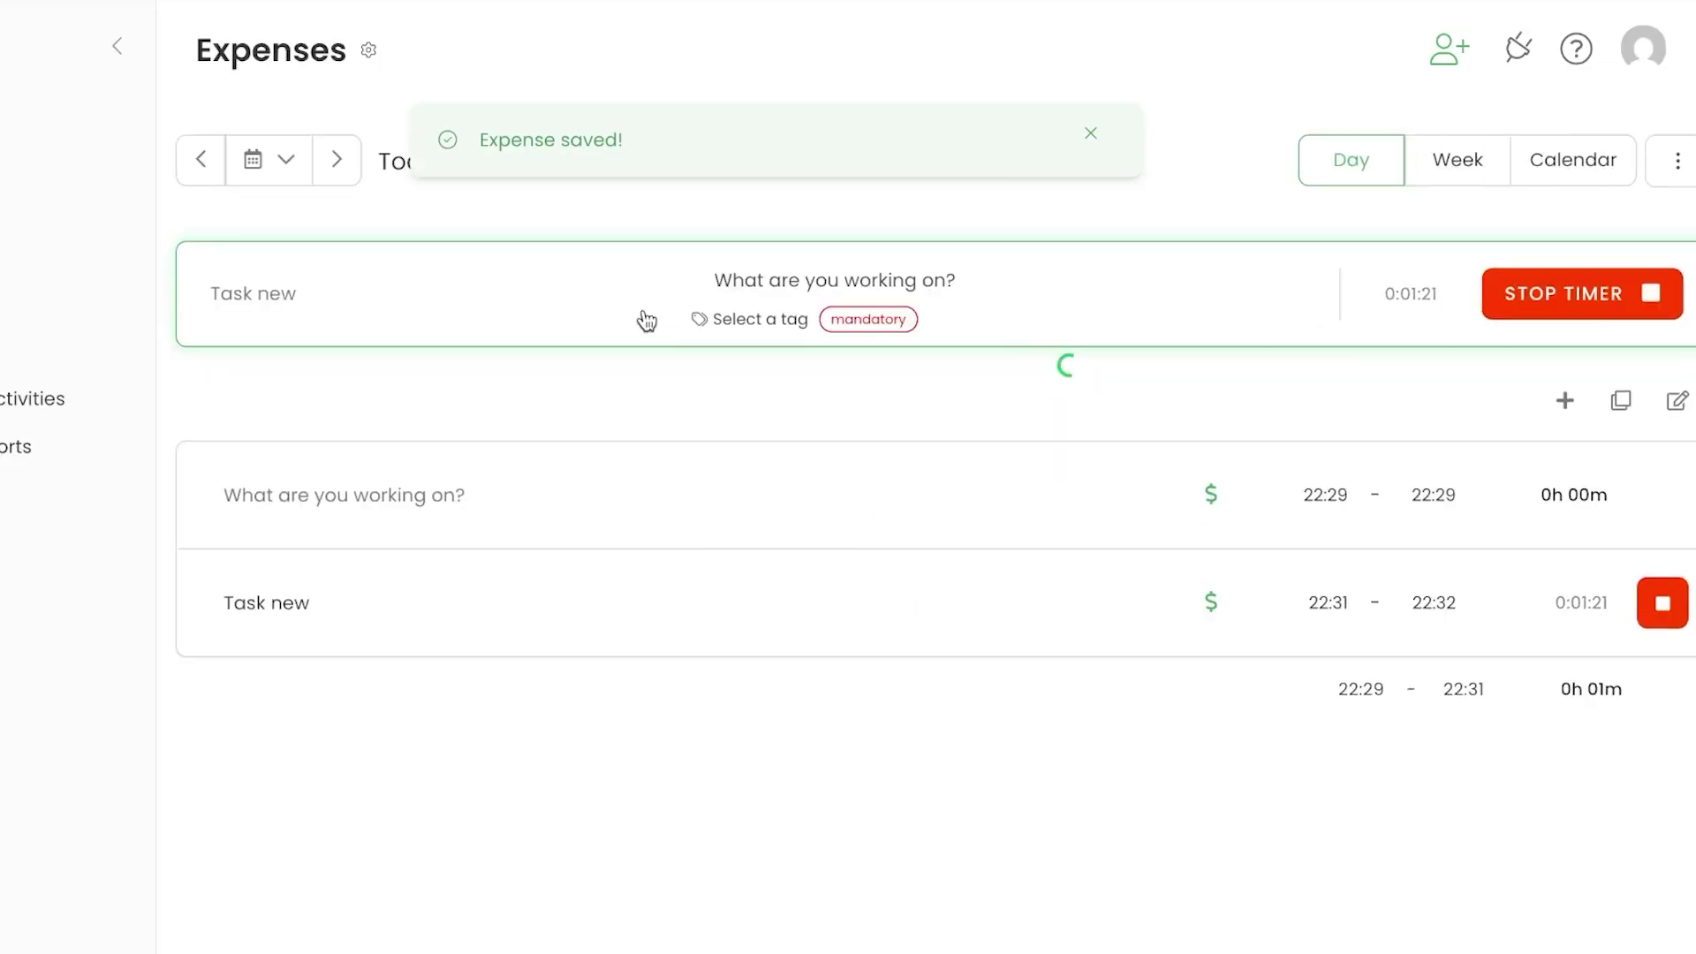
Step: Stop the running Task new timer, logging 0:01:41 against TEST 1
{"action": "left_click", "coordinate": [85, 351]}
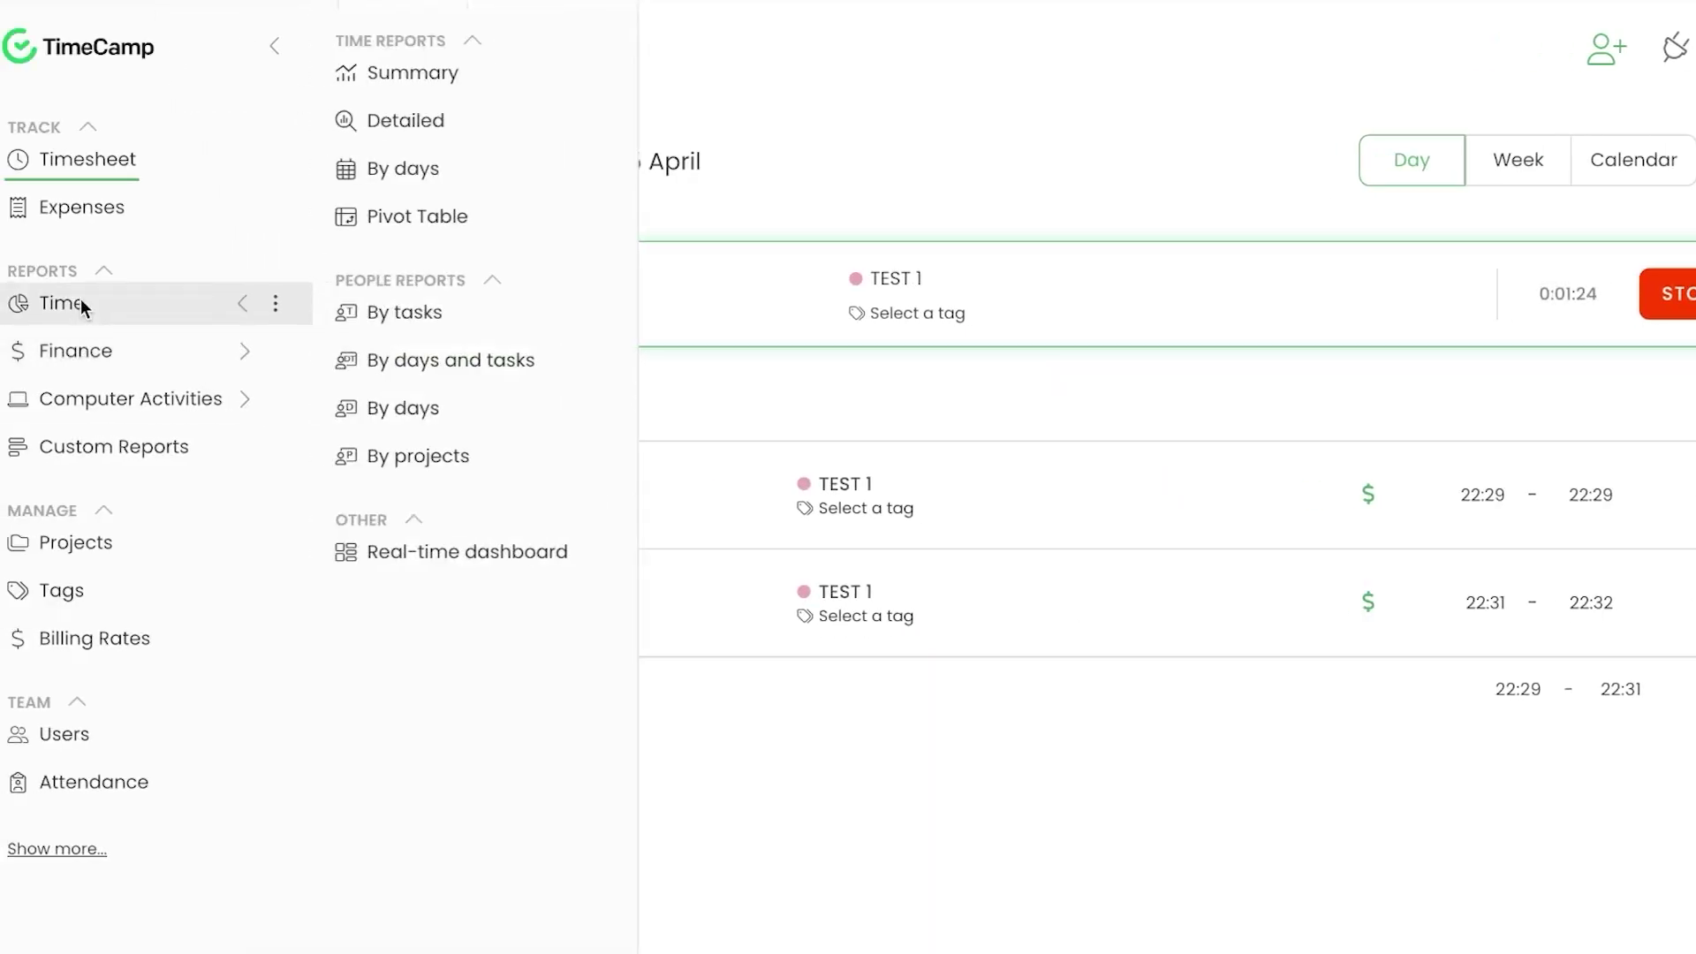
{"action": "mouse_move", "coordinate": [86, 307]}
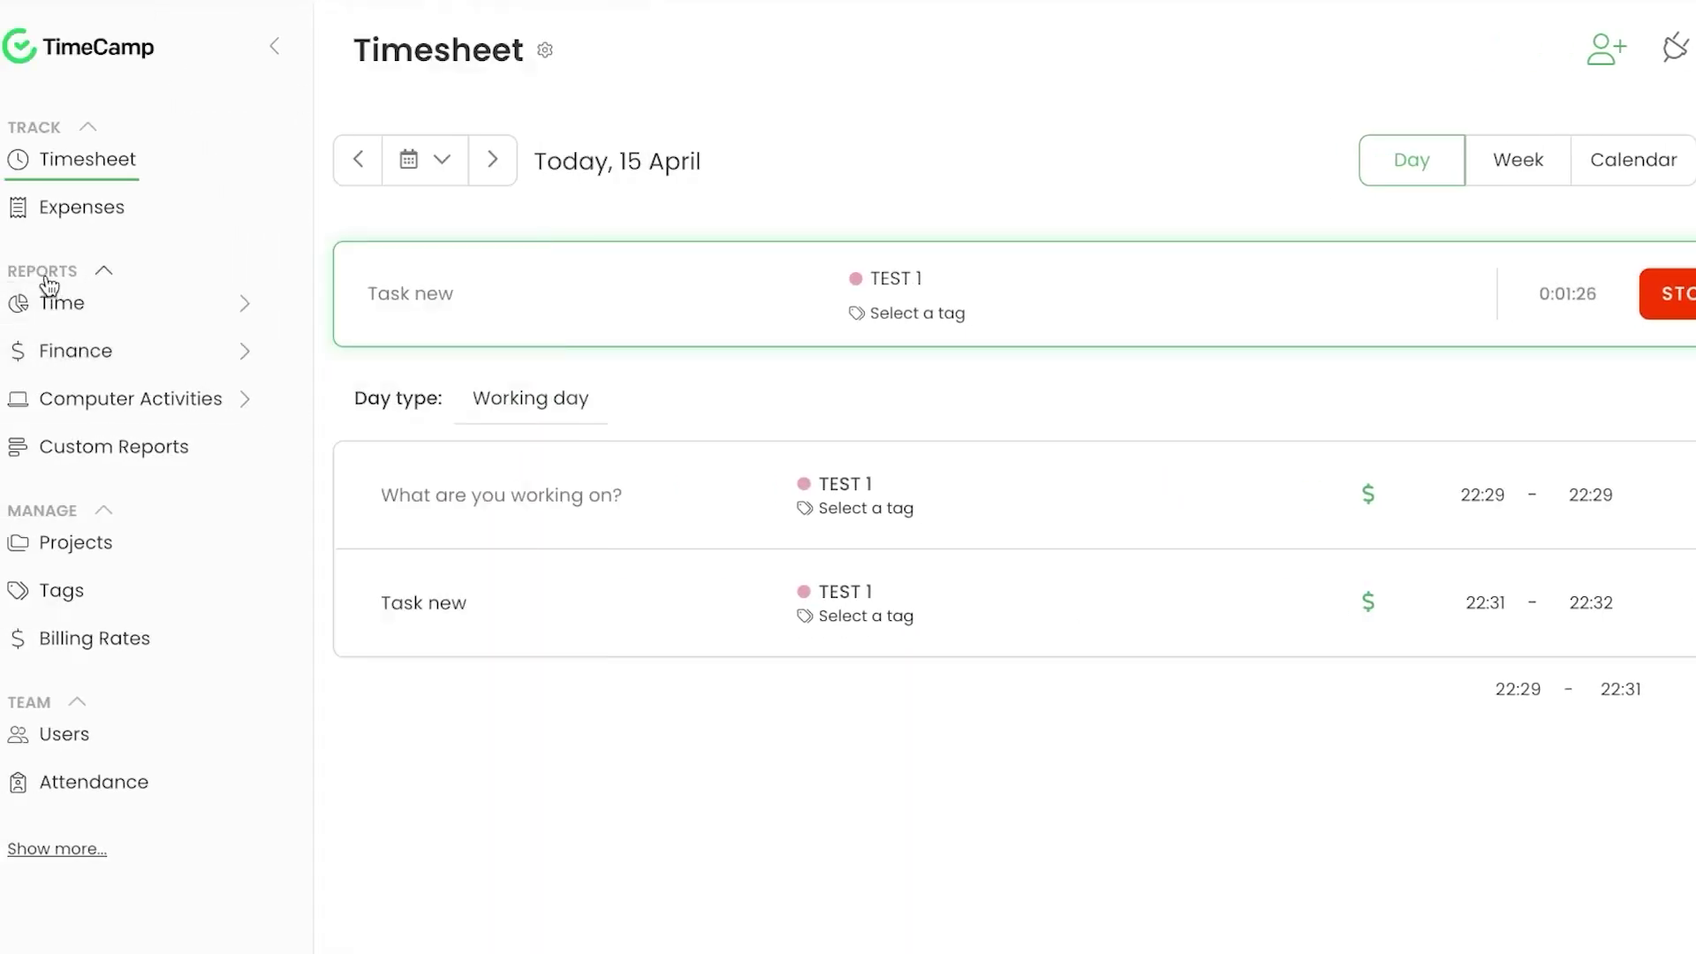
{"action": "mouse_move", "coordinate": [249, 303]}
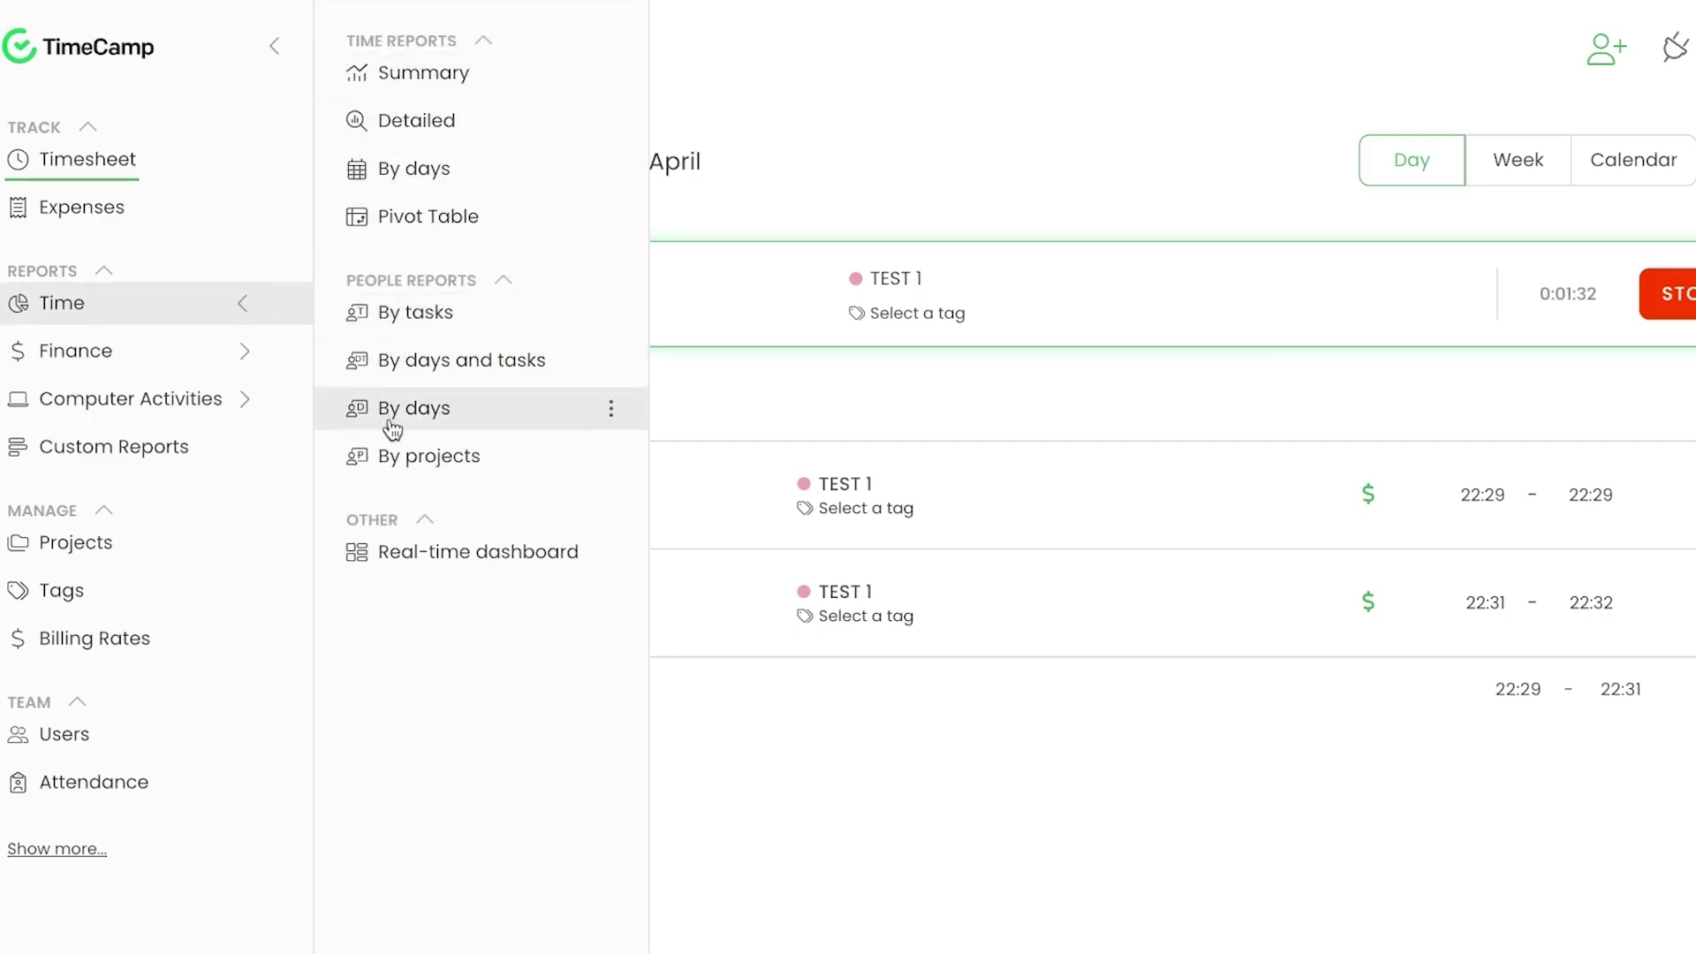
{"action": "mouse_move", "coordinate": [247, 346]}
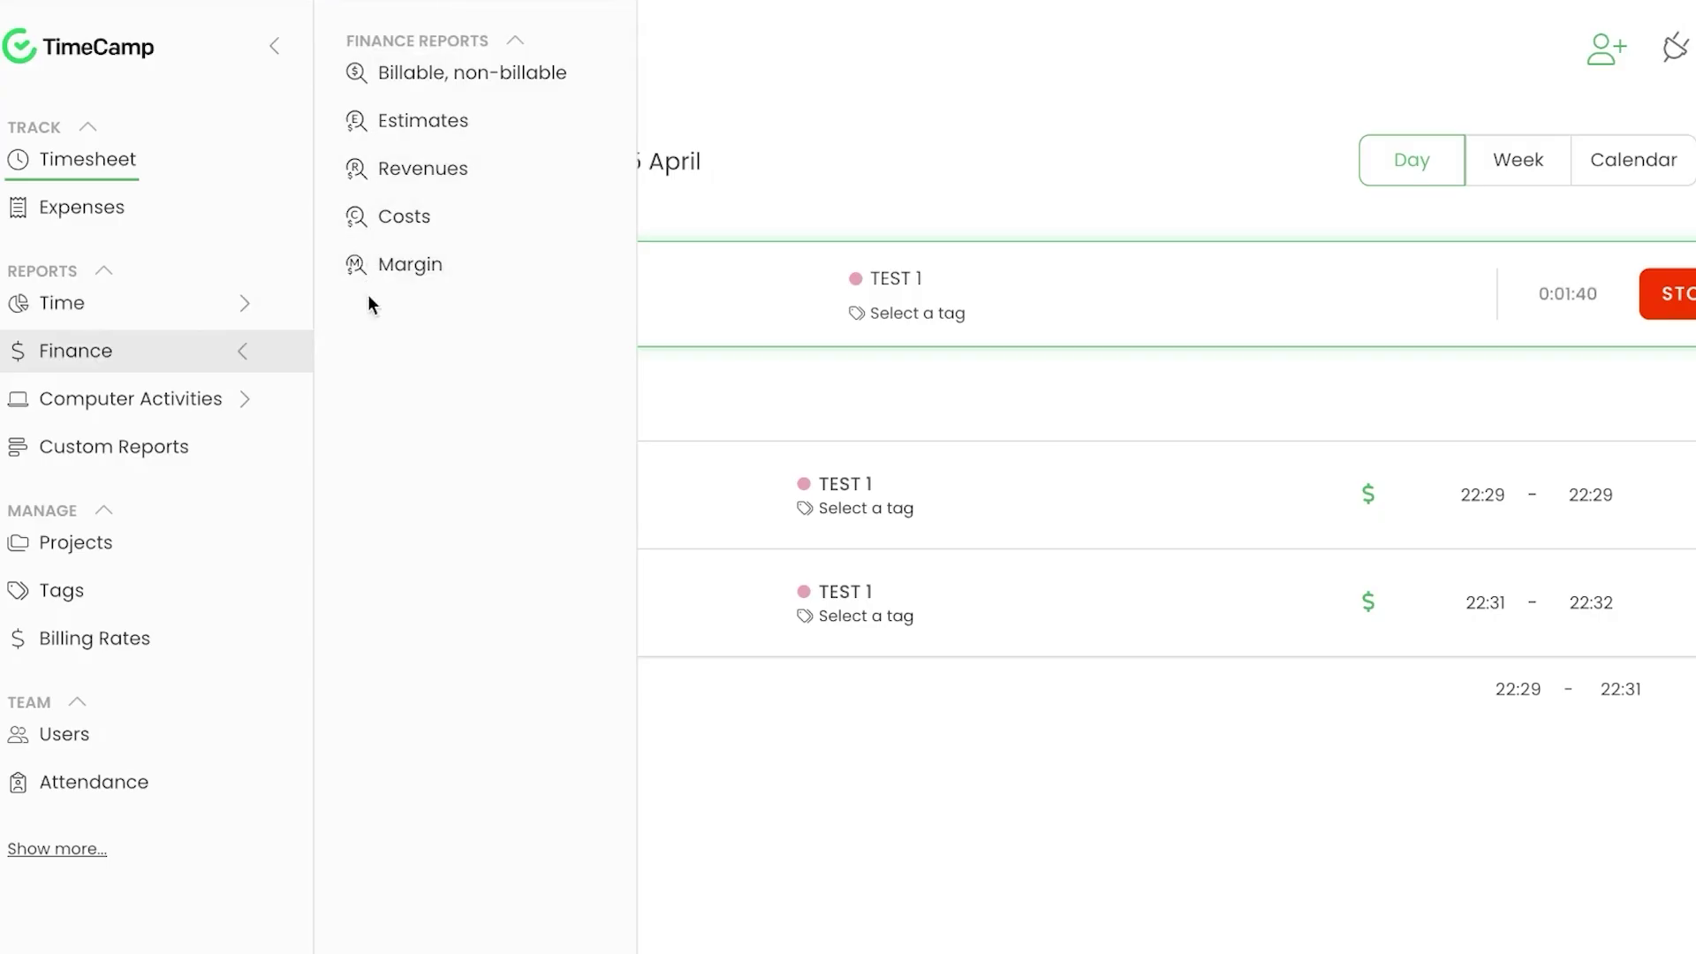
{"action": "left_click", "coordinate": [1660, 294]}
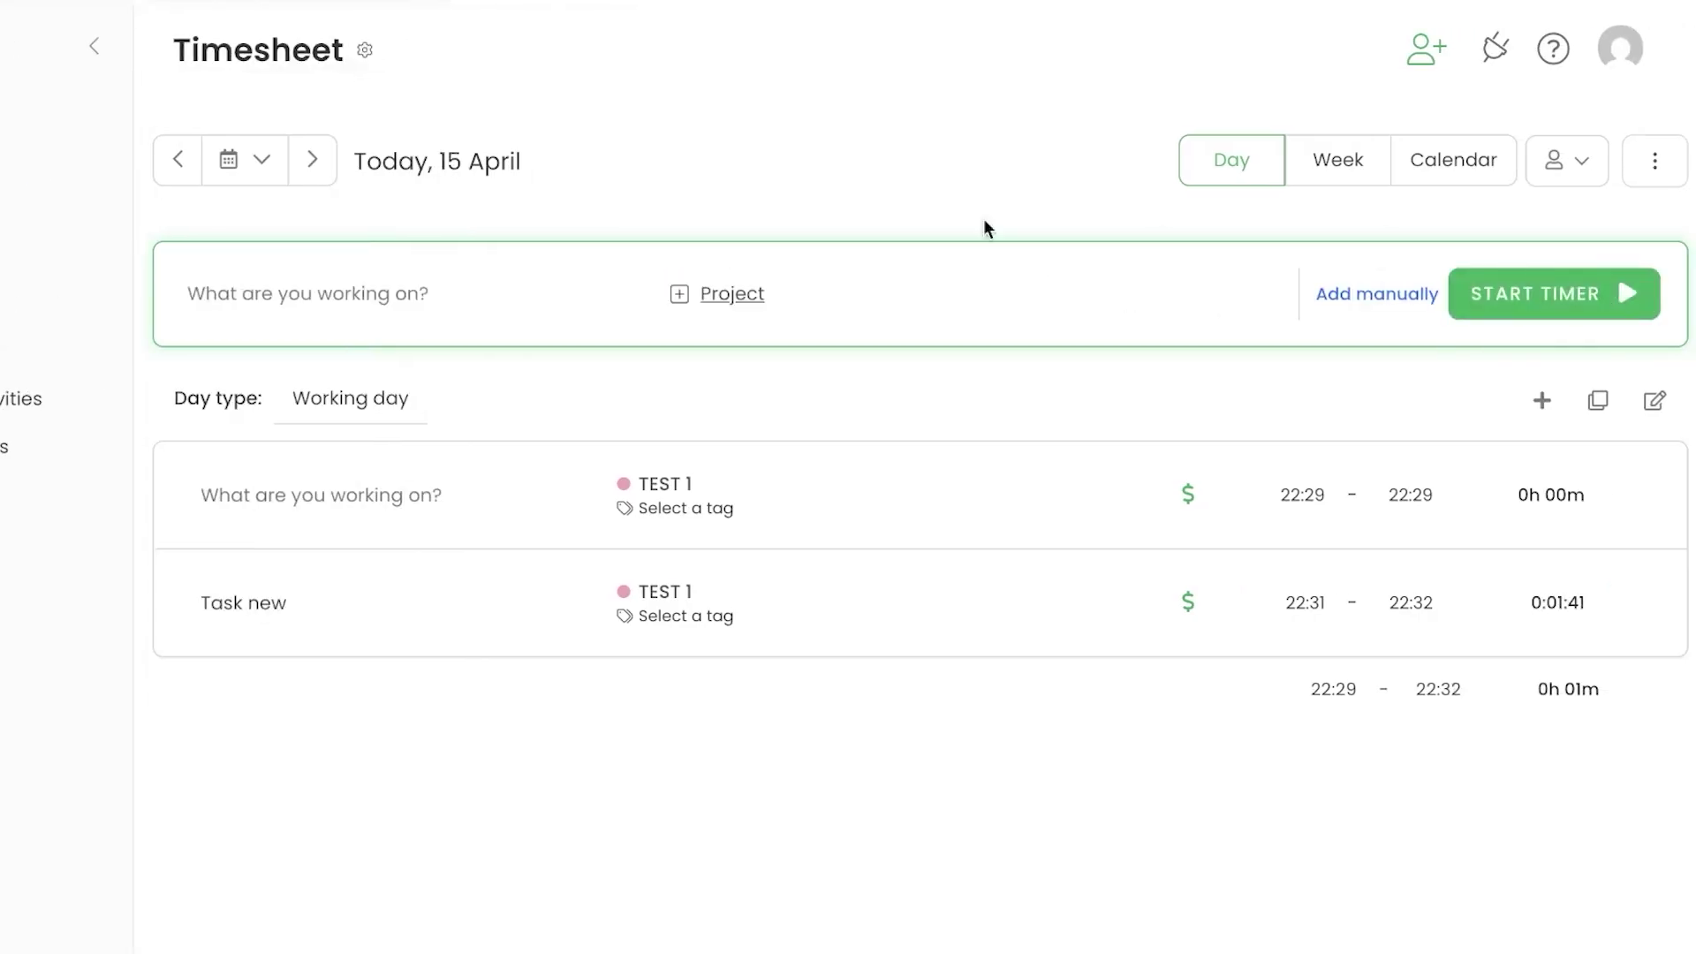
Step: Open the Billable, non-billable finance report, then the Computer Activities User statistics page
{"action": "mouse_move", "coordinate": [239, 350]}
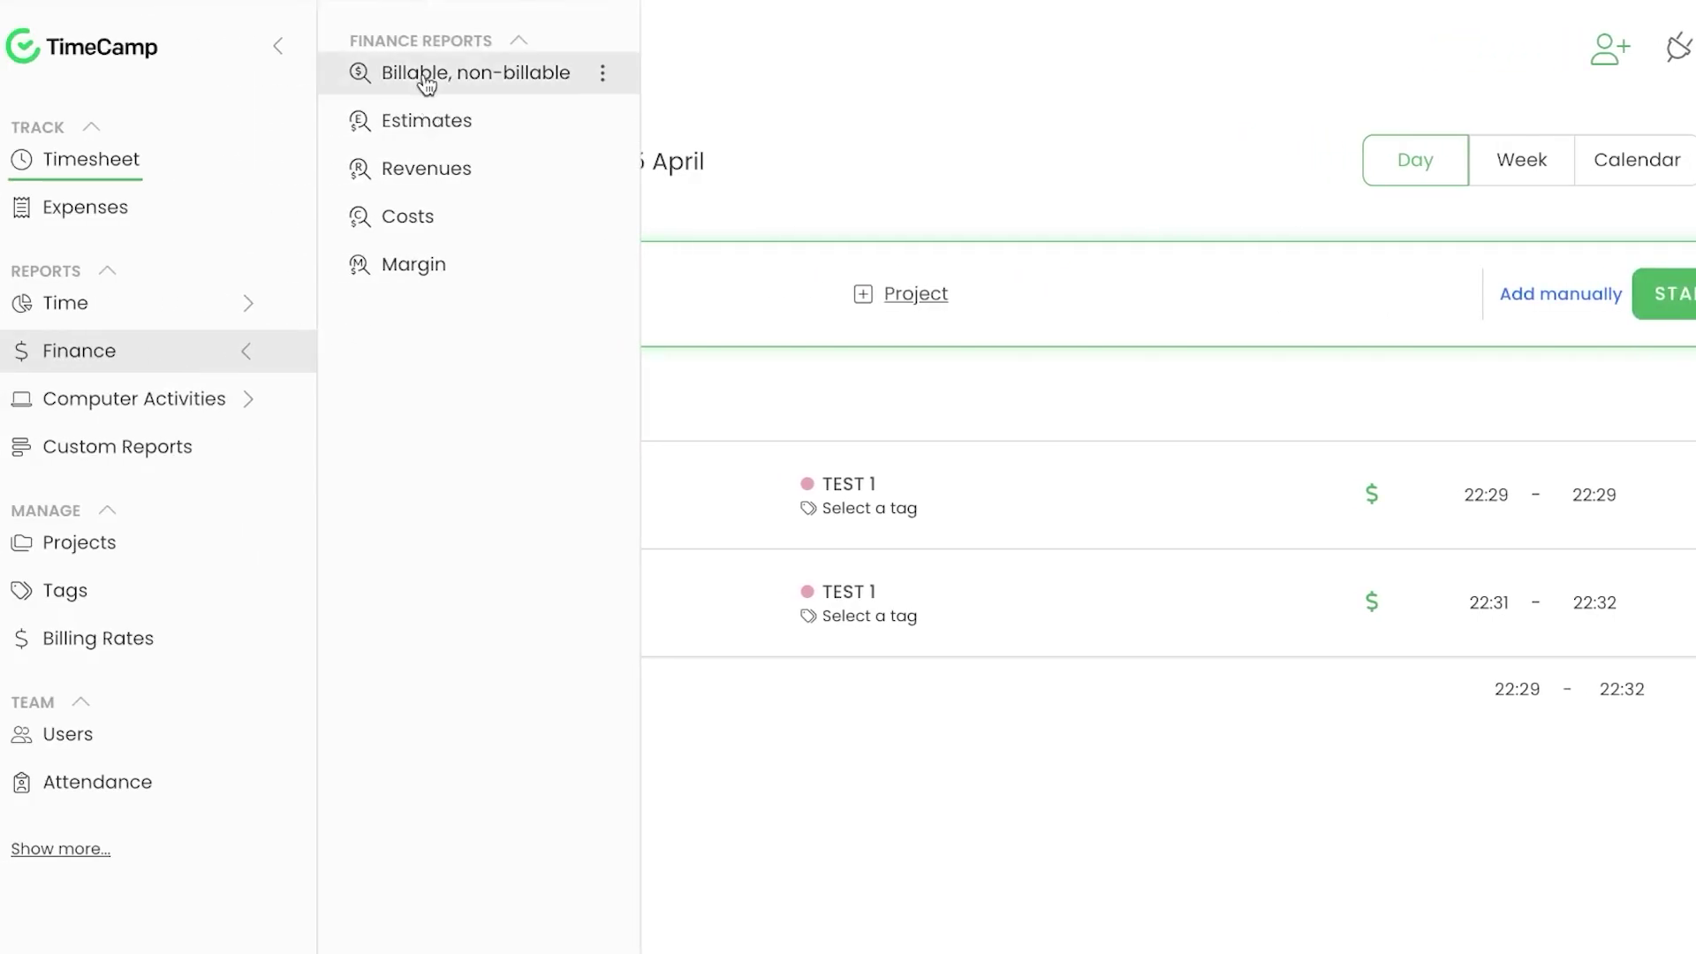
{"action": "left_click", "coordinate": [239, 74]}
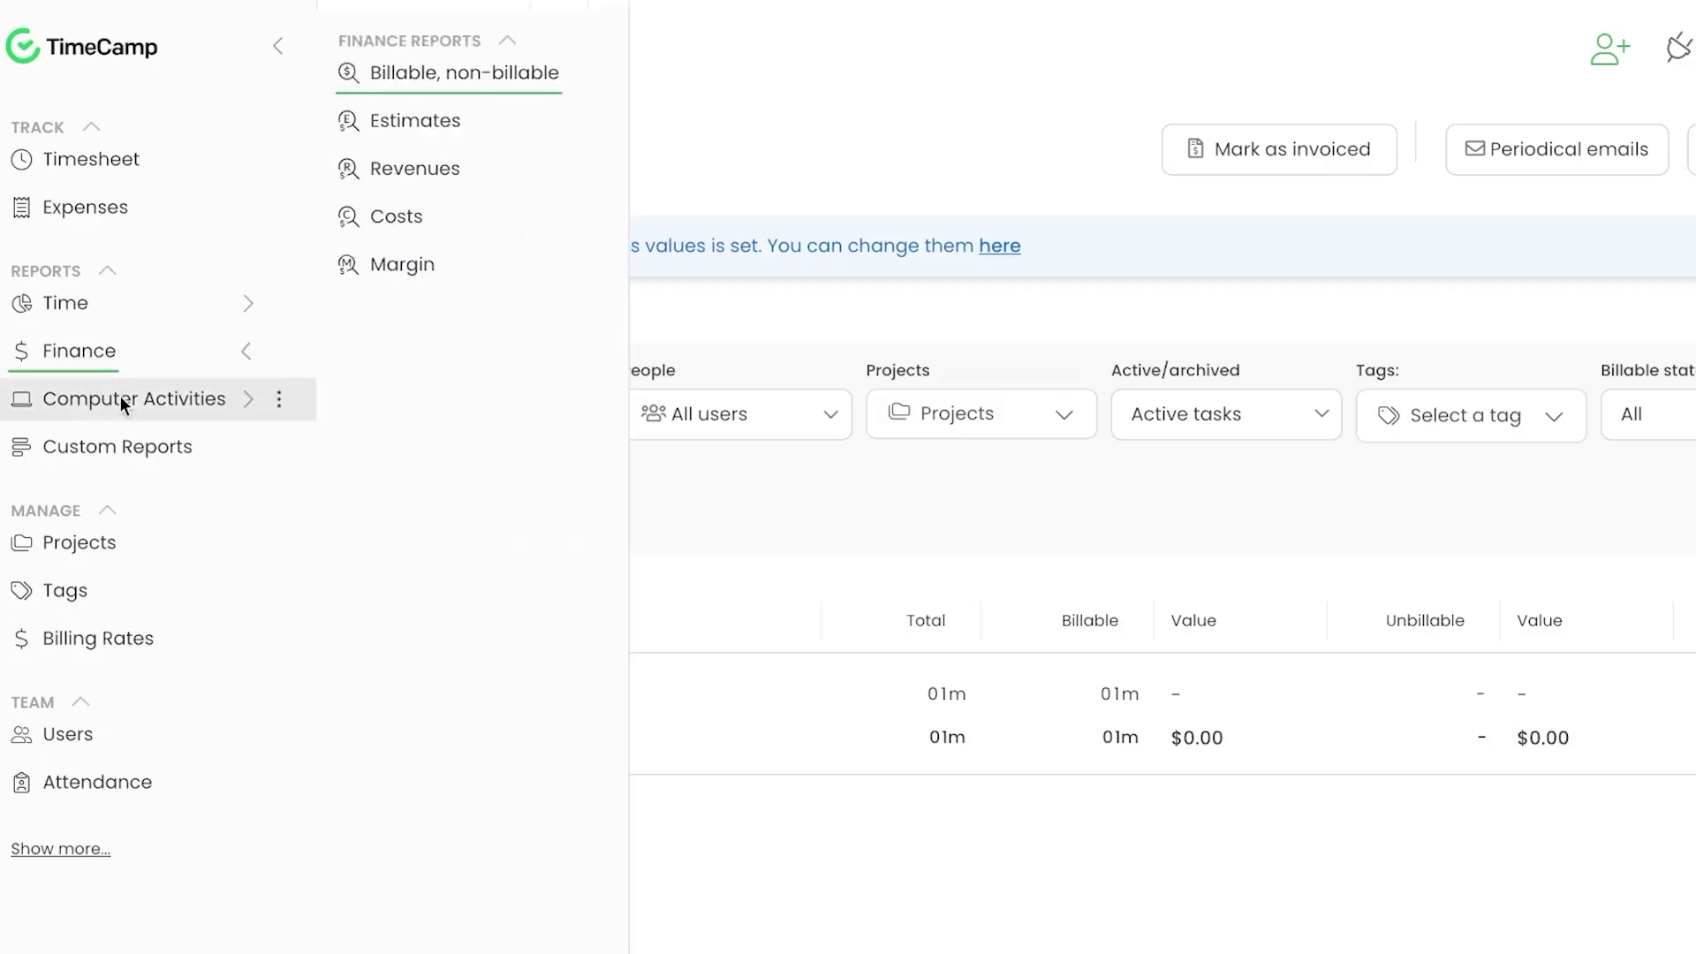
{"action": "mouse_move", "coordinate": [124, 404]}
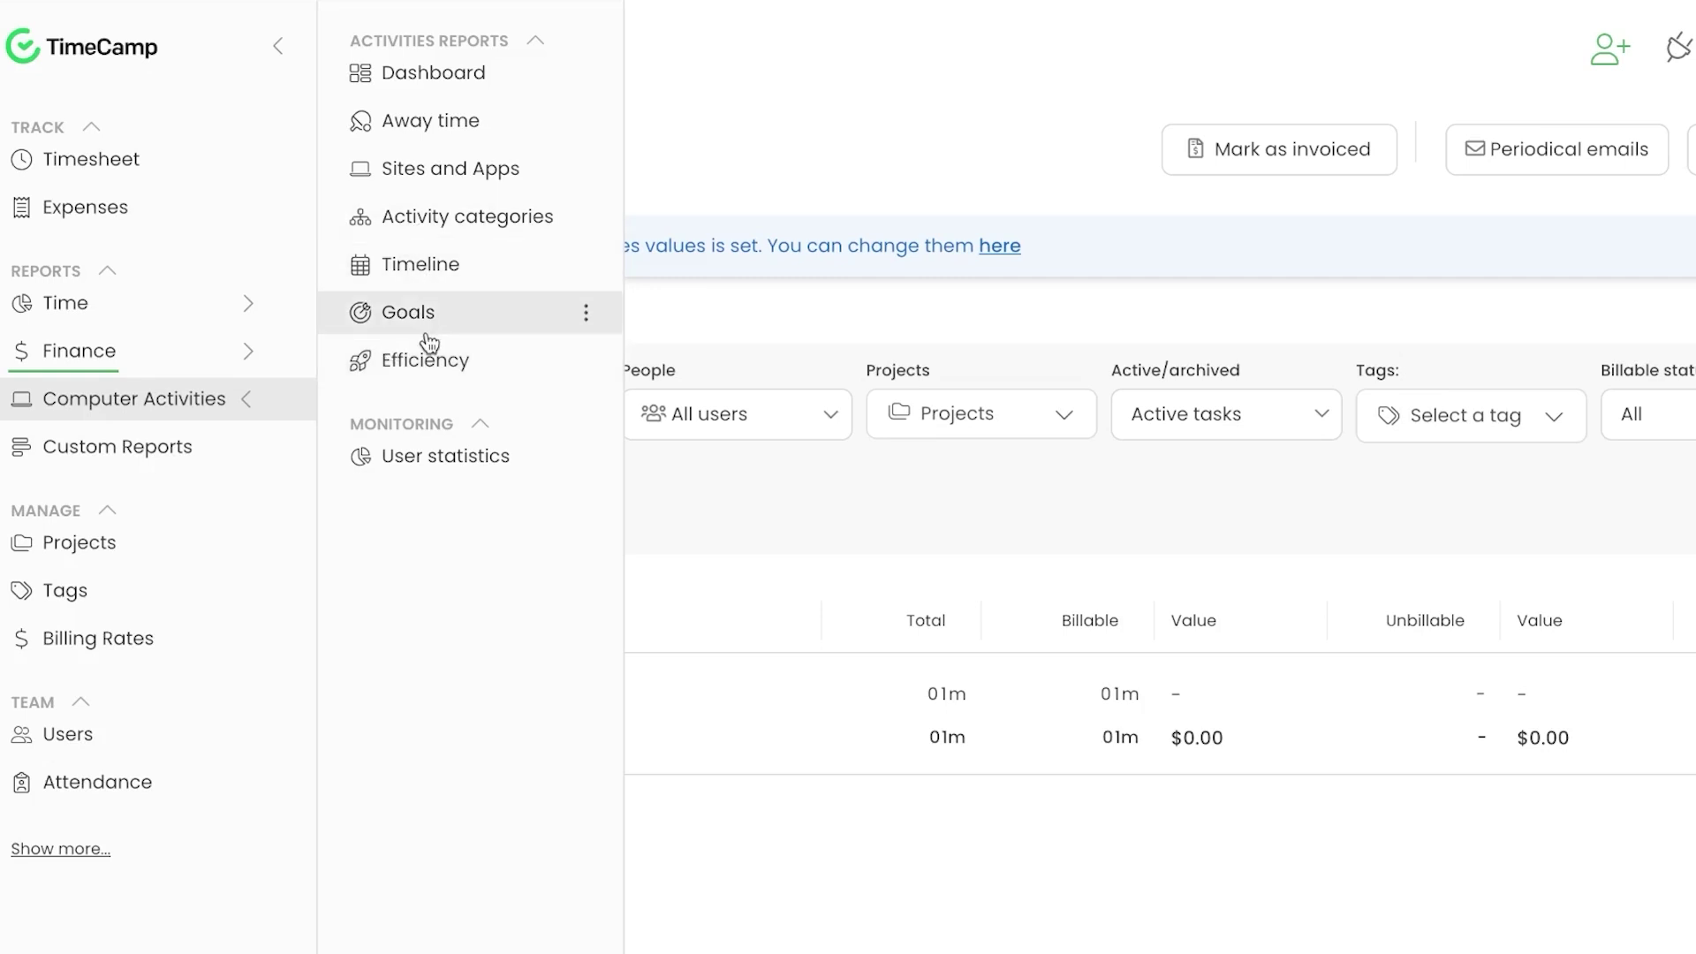
{"action": "left_click", "coordinate": [435, 466]}
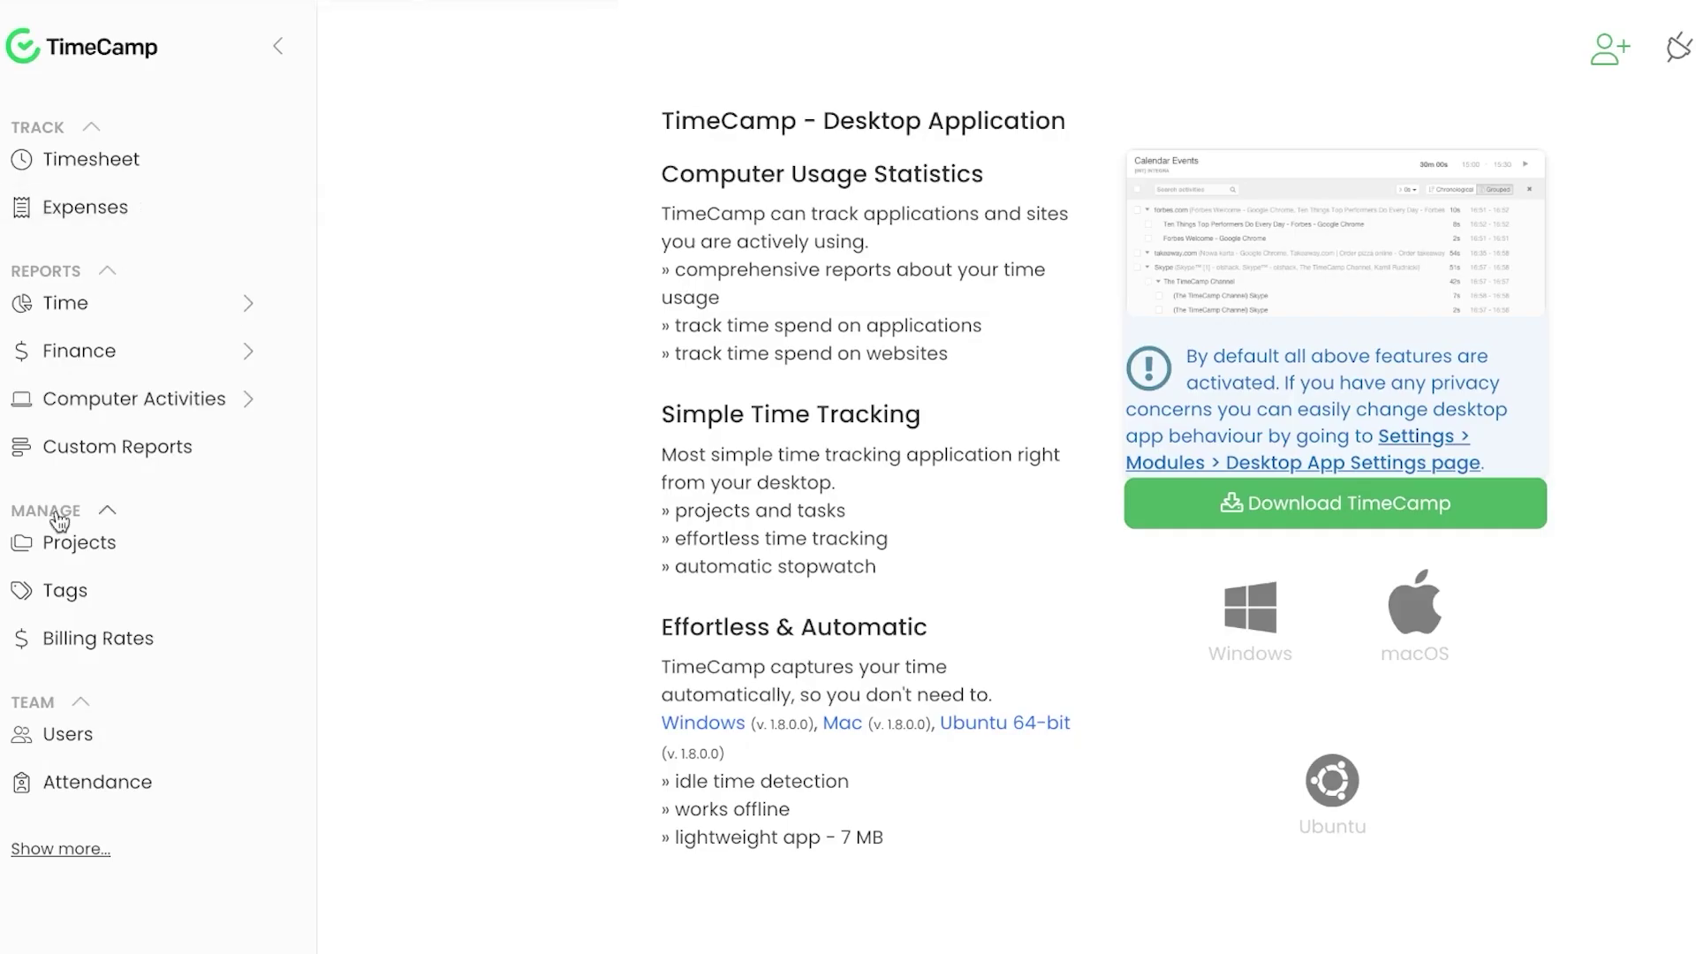
Step: Create a new tag list named 'new tak' in Tags settings
{"action": "left_click", "coordinate": [89, 592]}
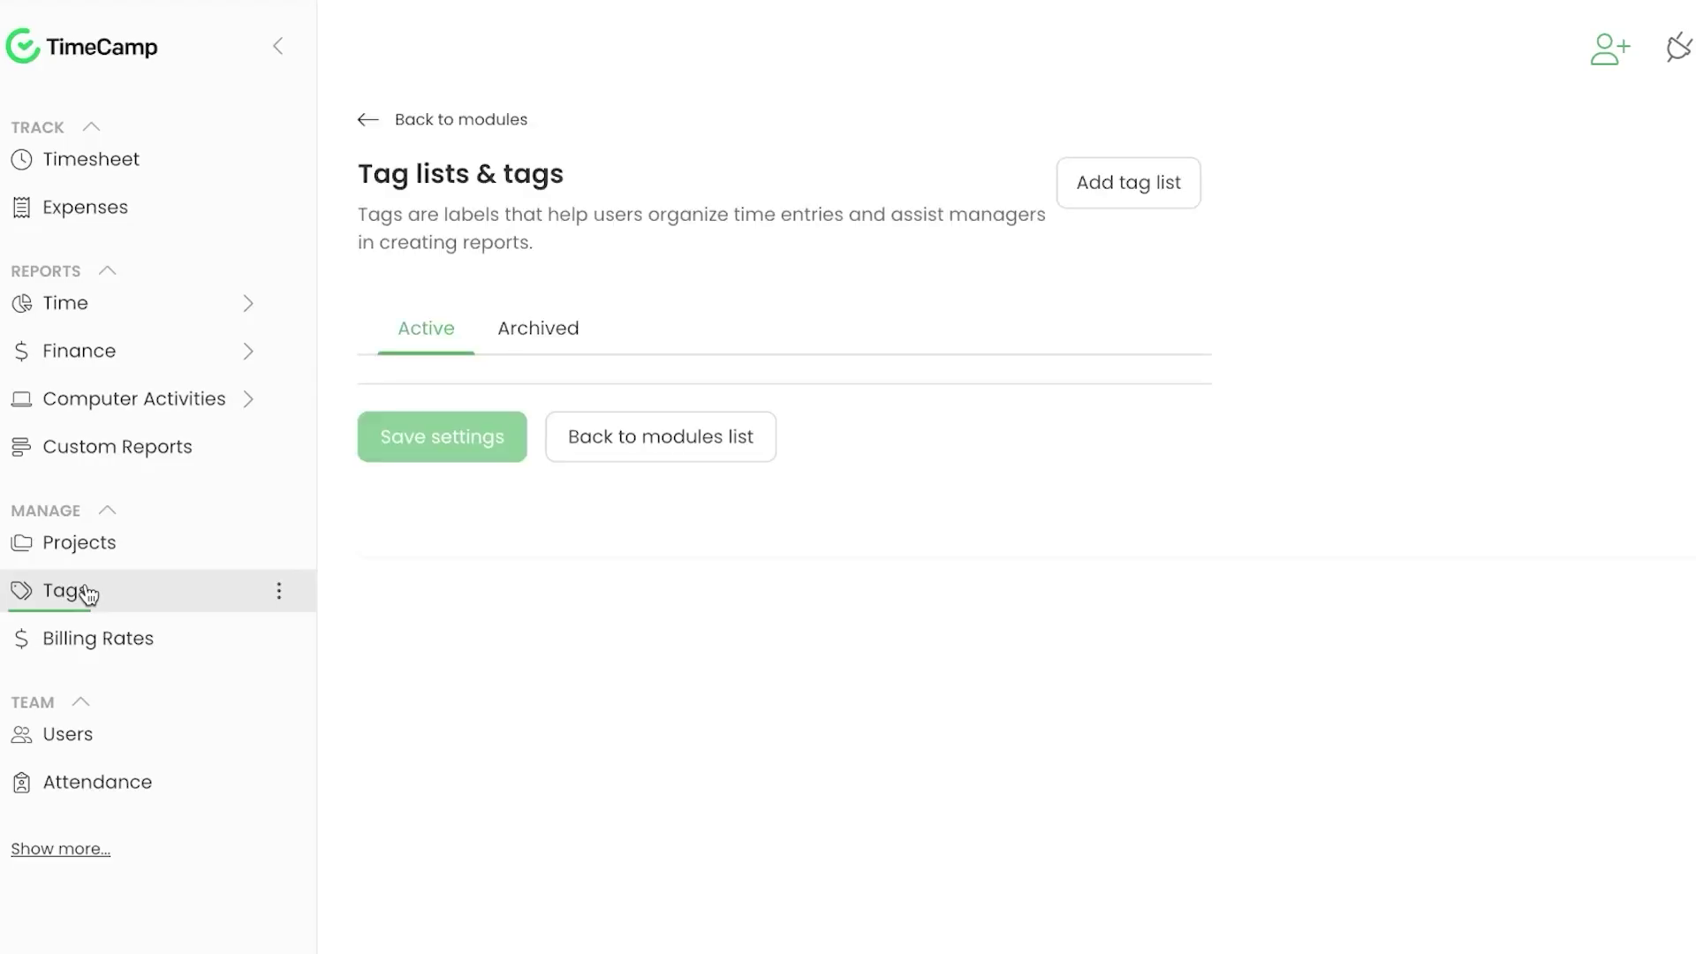
{"action": "left_click", "coordinate": [1133, 194]}
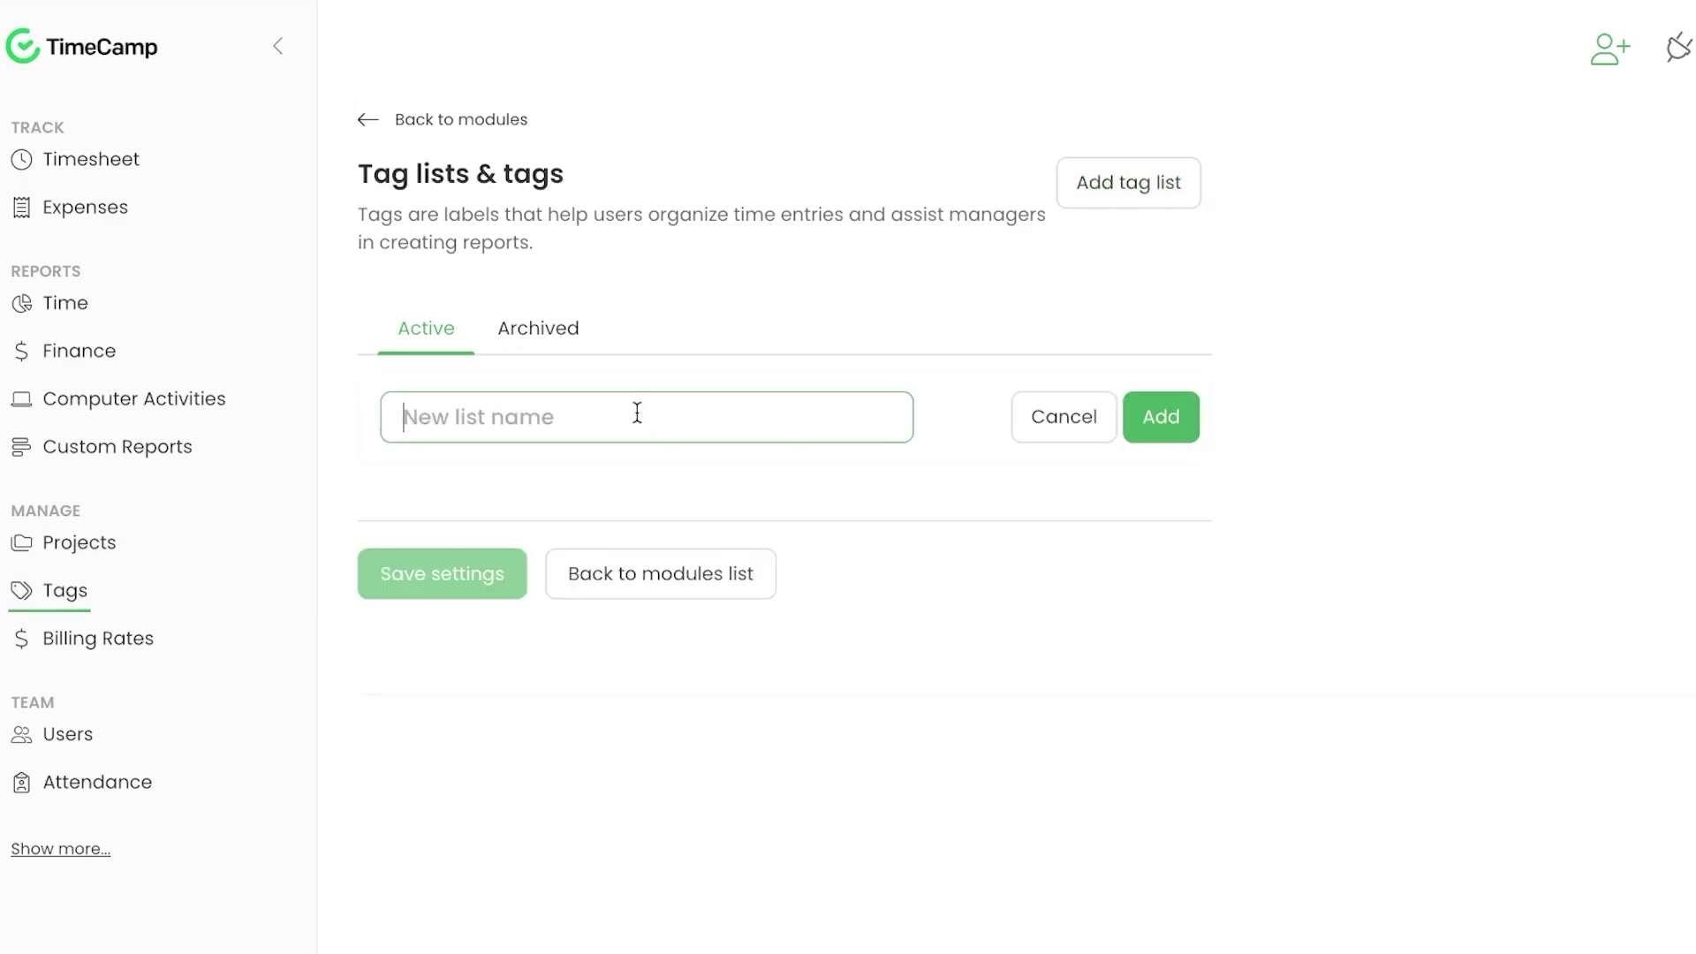
{"action": "type", "text": "new"}
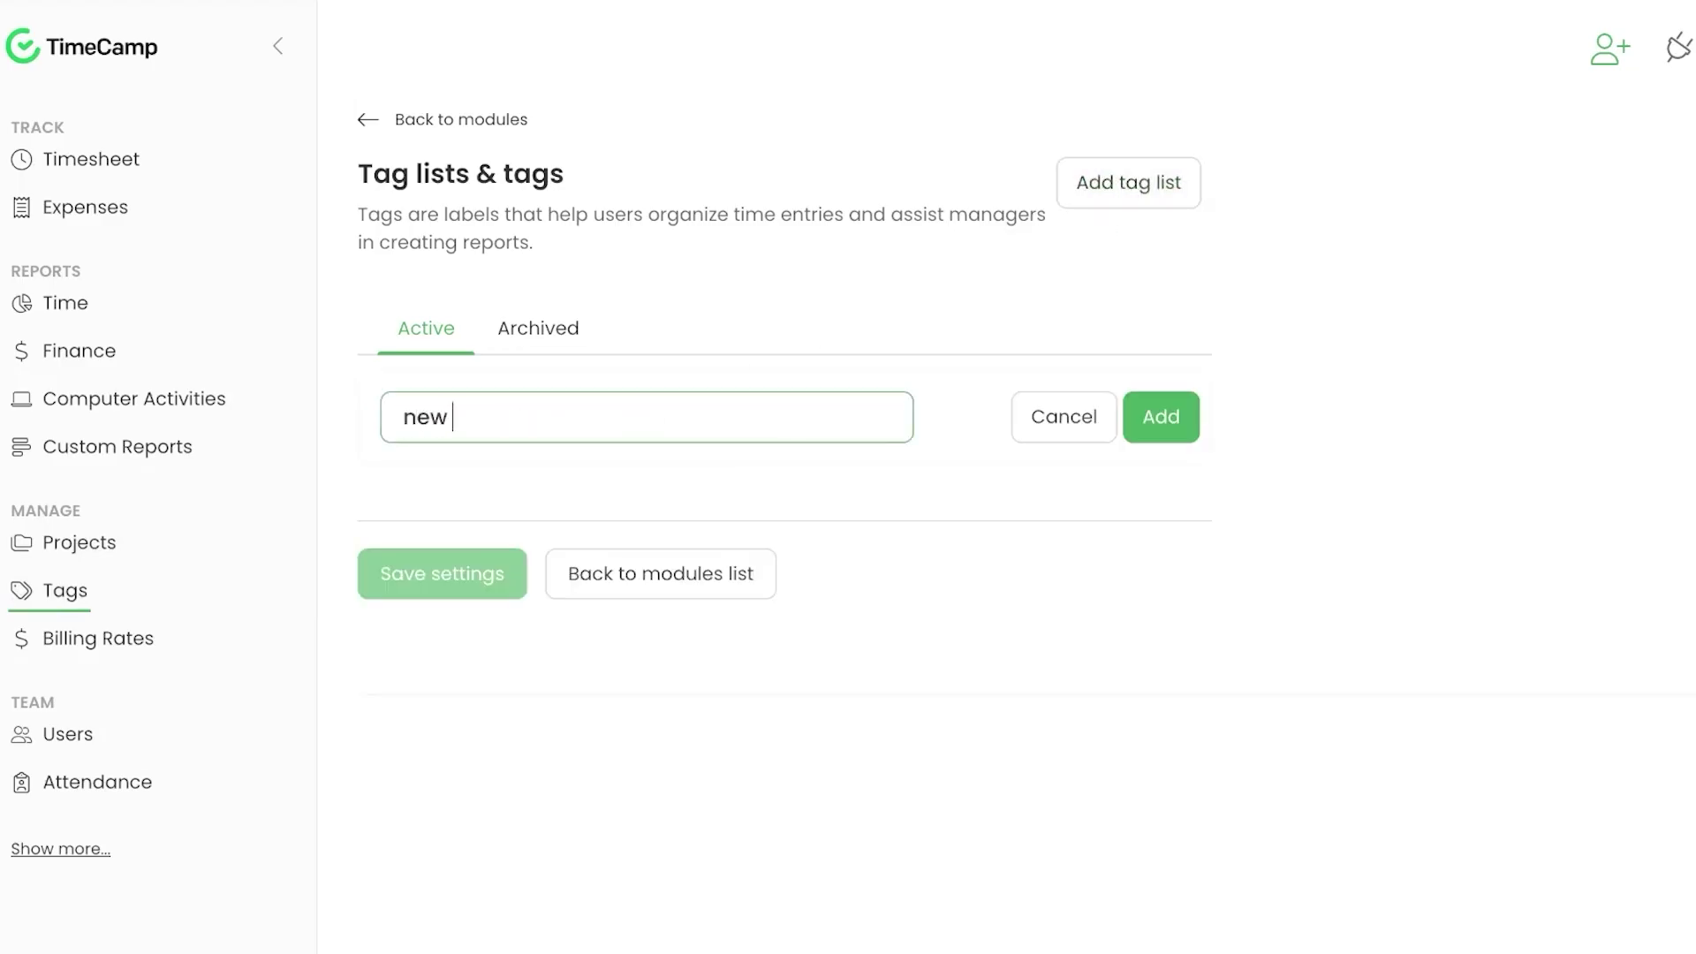
{"action": "key", "text": "Return"}
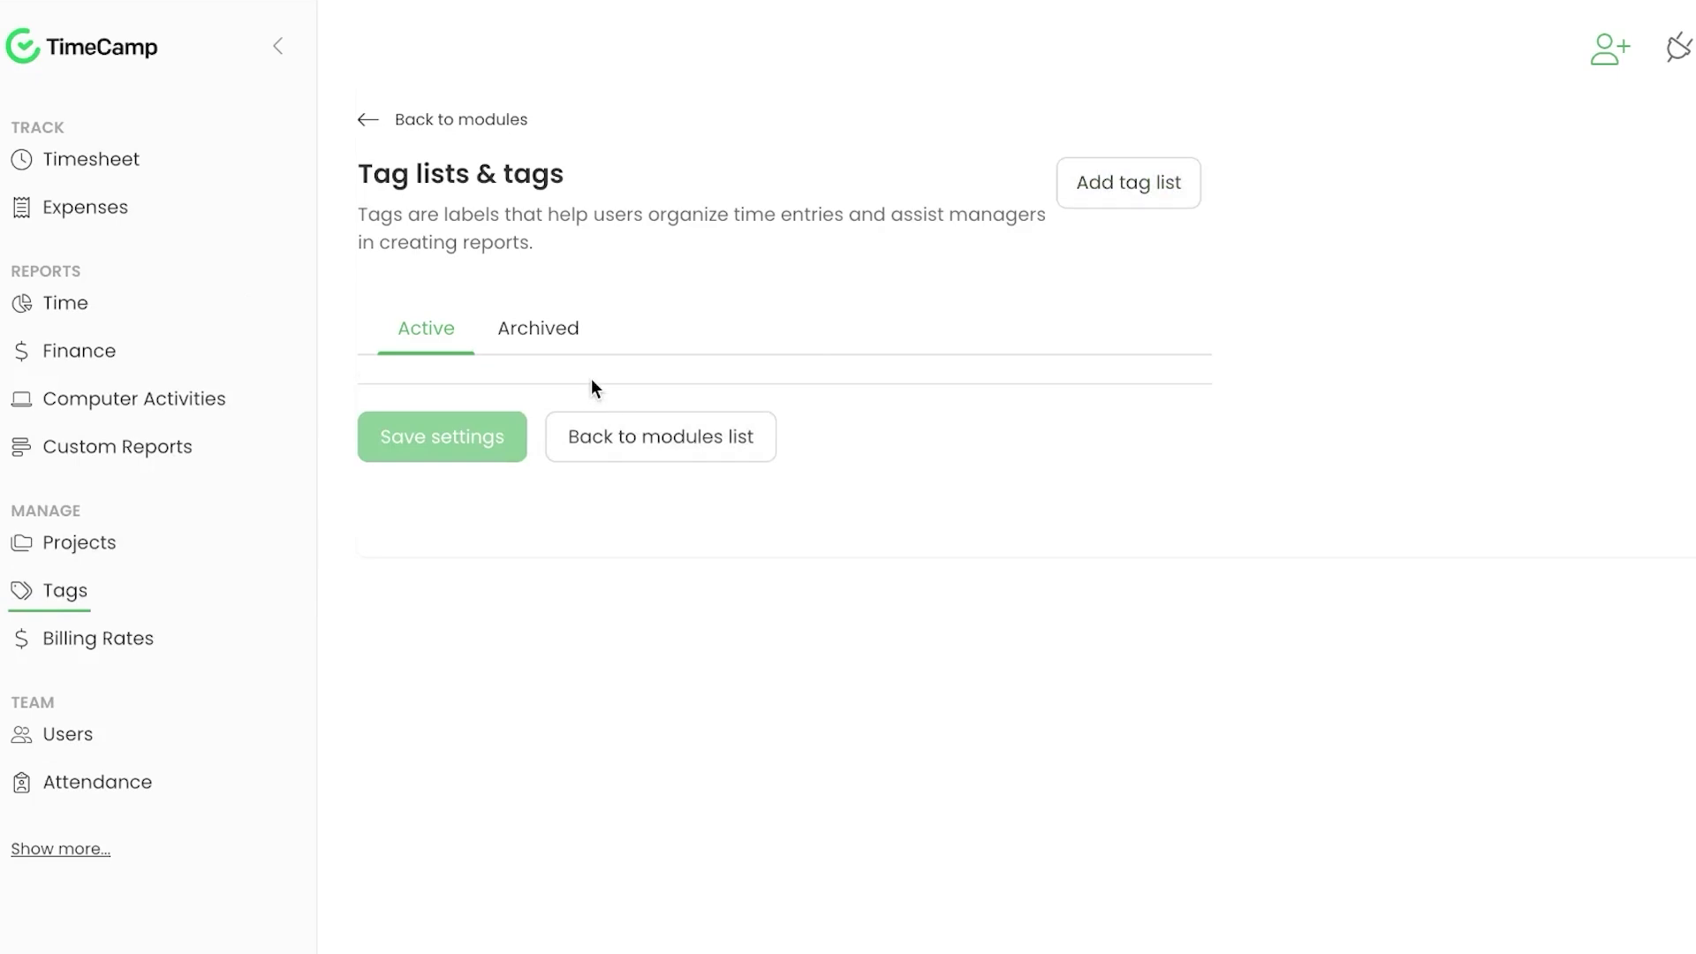
{"action": "left_click", "coordinate": [1152, 195]}
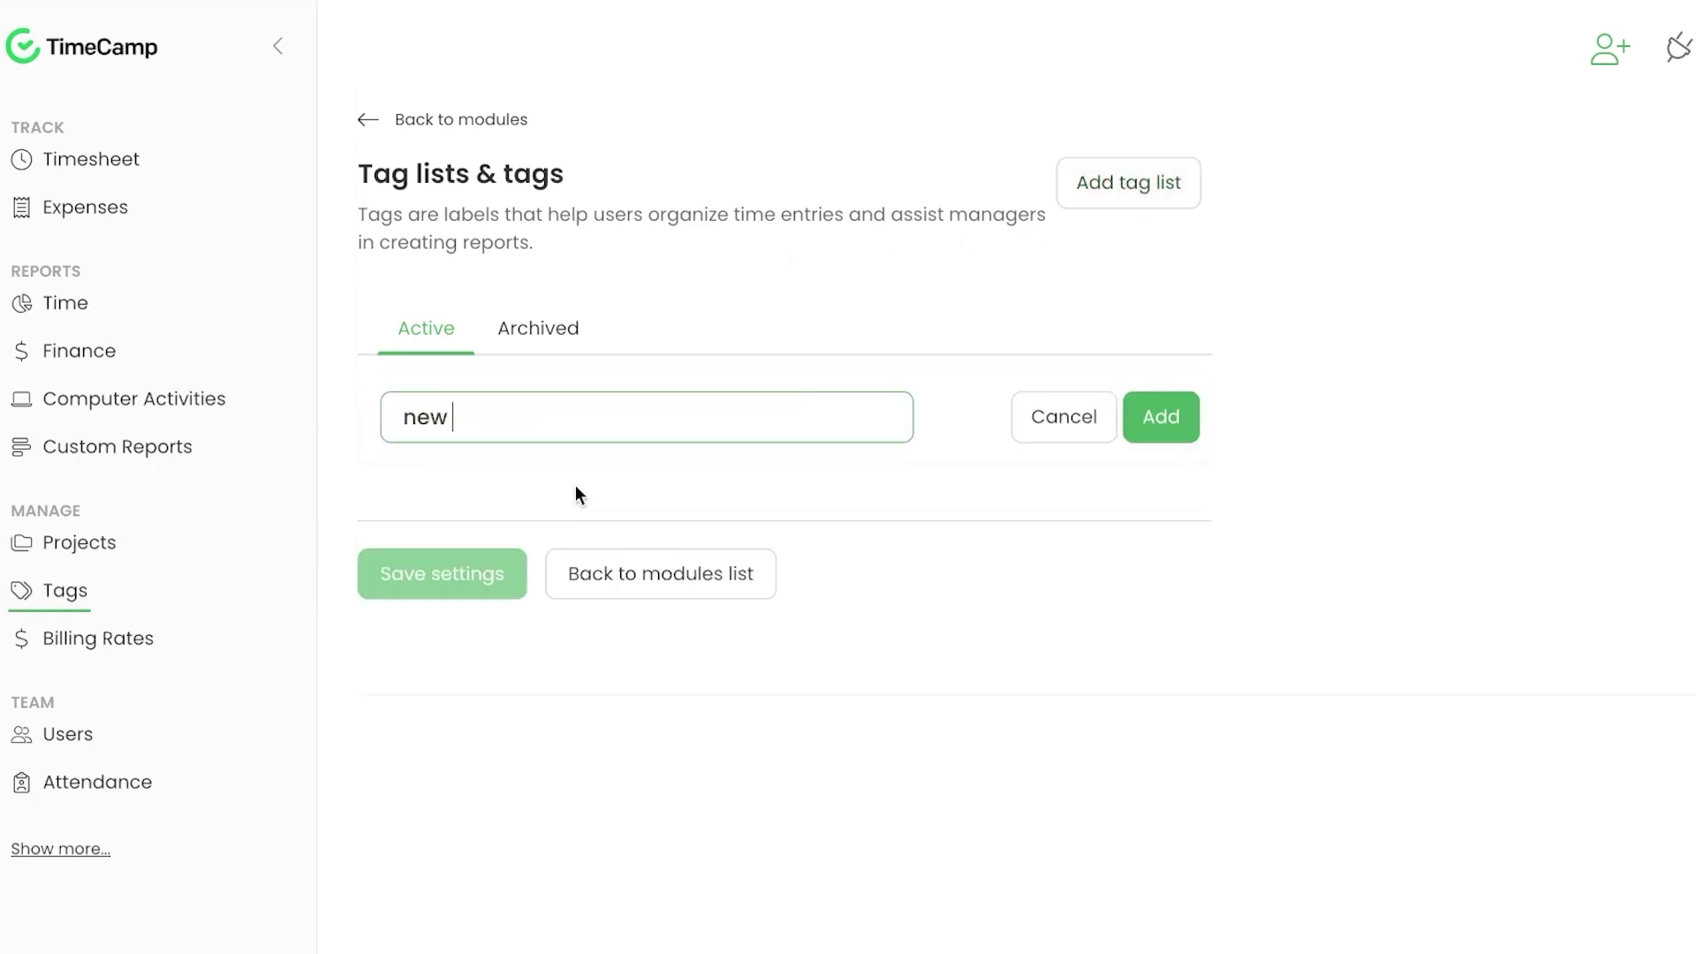
{"action": "type", "text": "tak"}
{"action": "left_click", "coordinate": [1150, 439]}
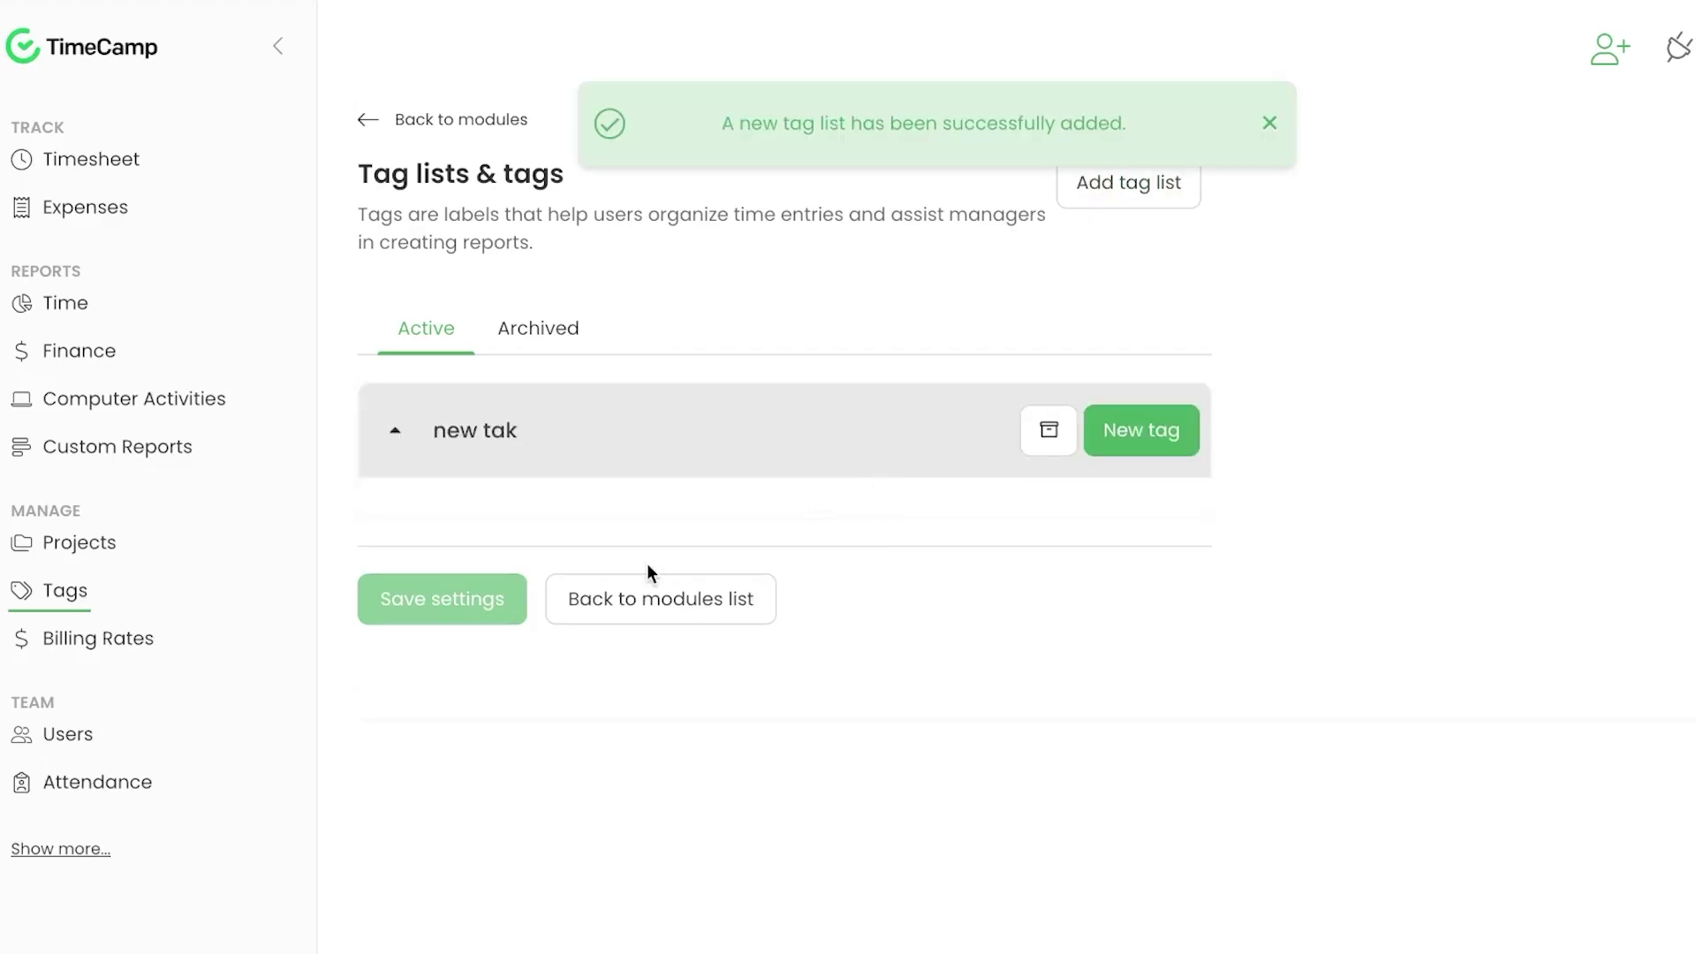
Step: Try adding another tag list named 'error', then go to Billing Rates
{"action": "left_click", "coordinate": [1131, 196]}
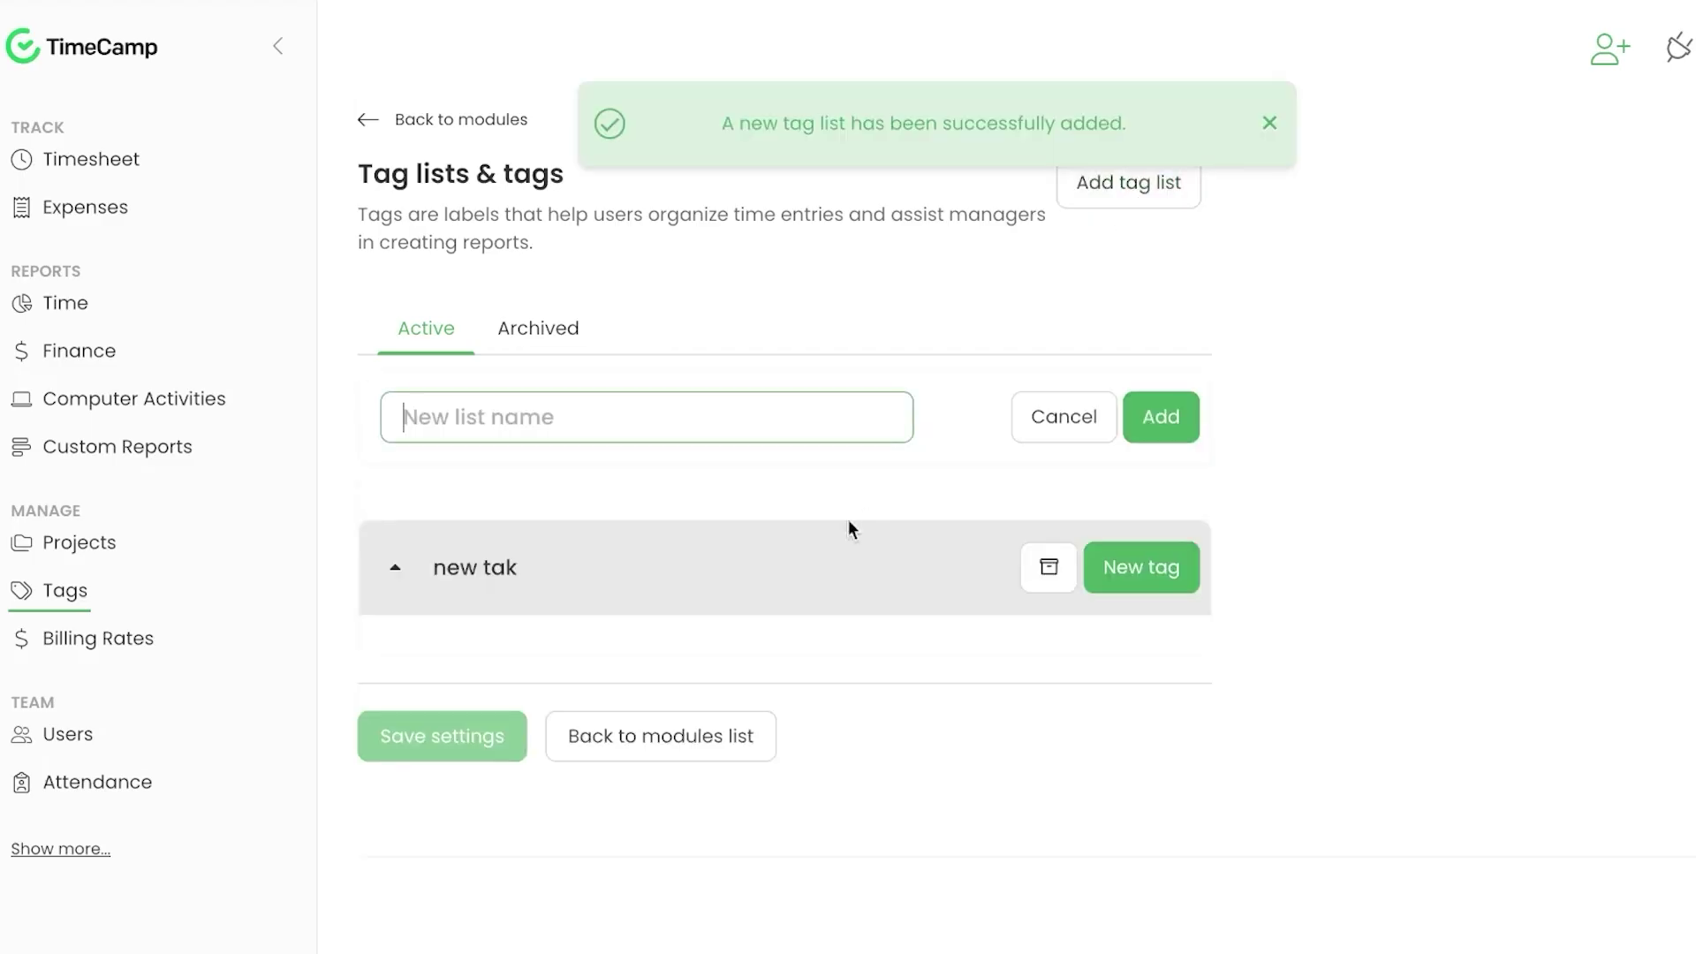
{"action": "left_click", "coordinate": [712, 412]}
{"action": "type", "text": "error"}
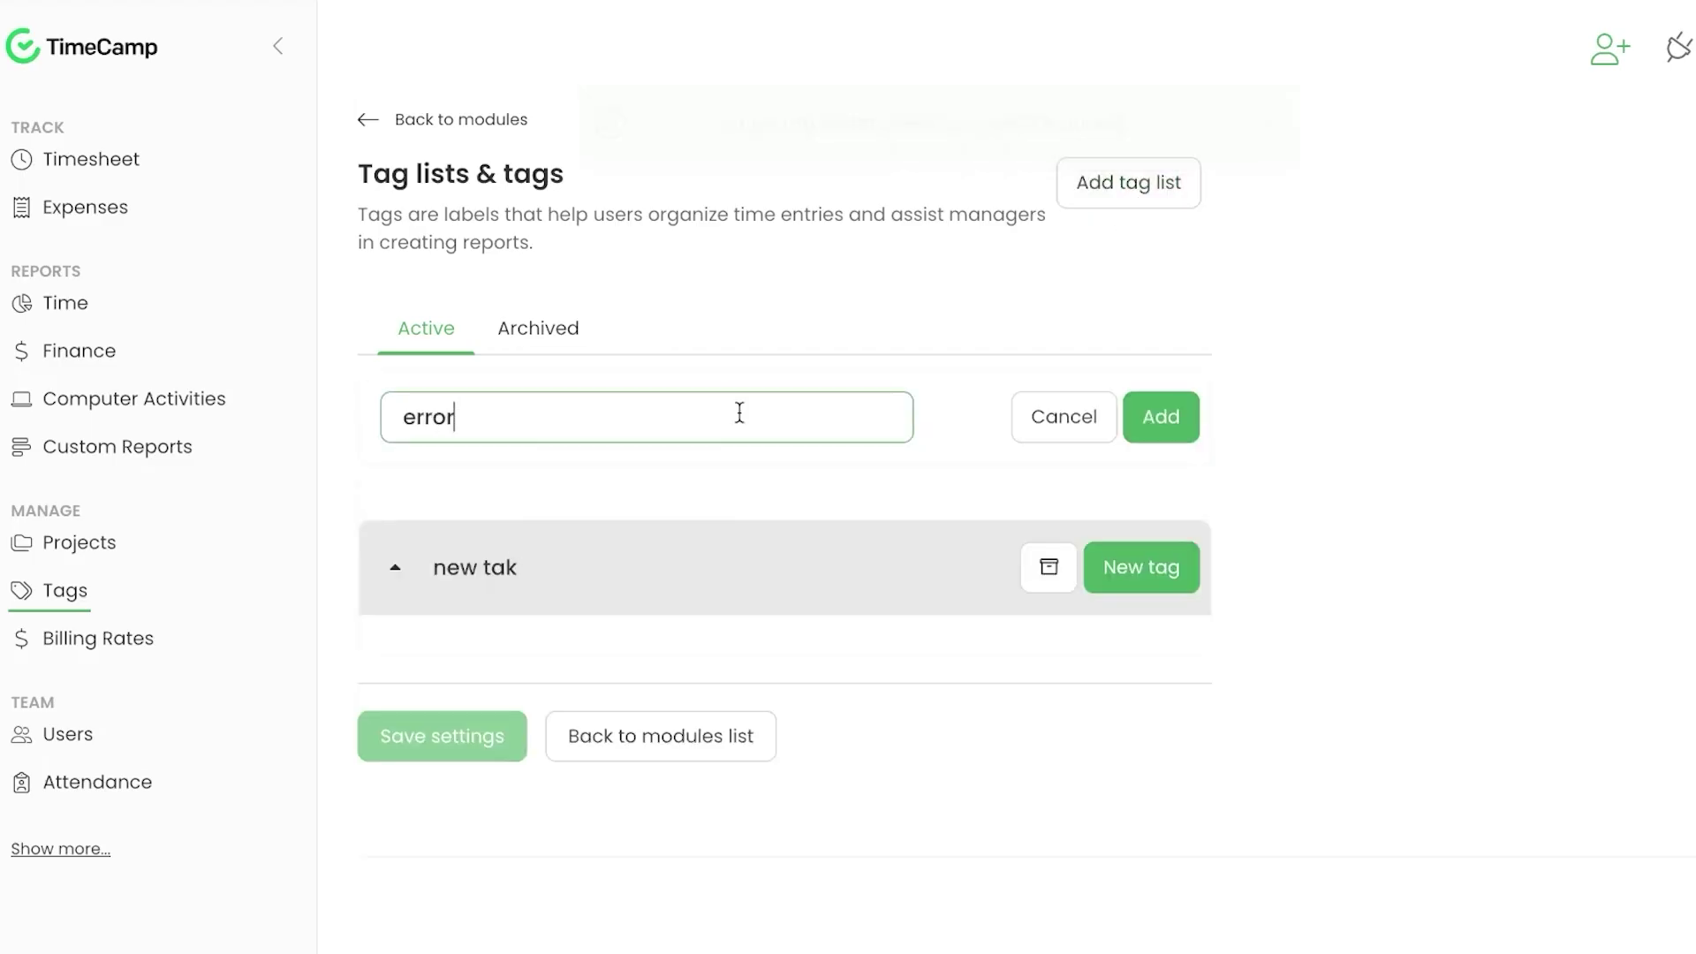
{"action": "left_click", "coordinate": [1175, 433]}
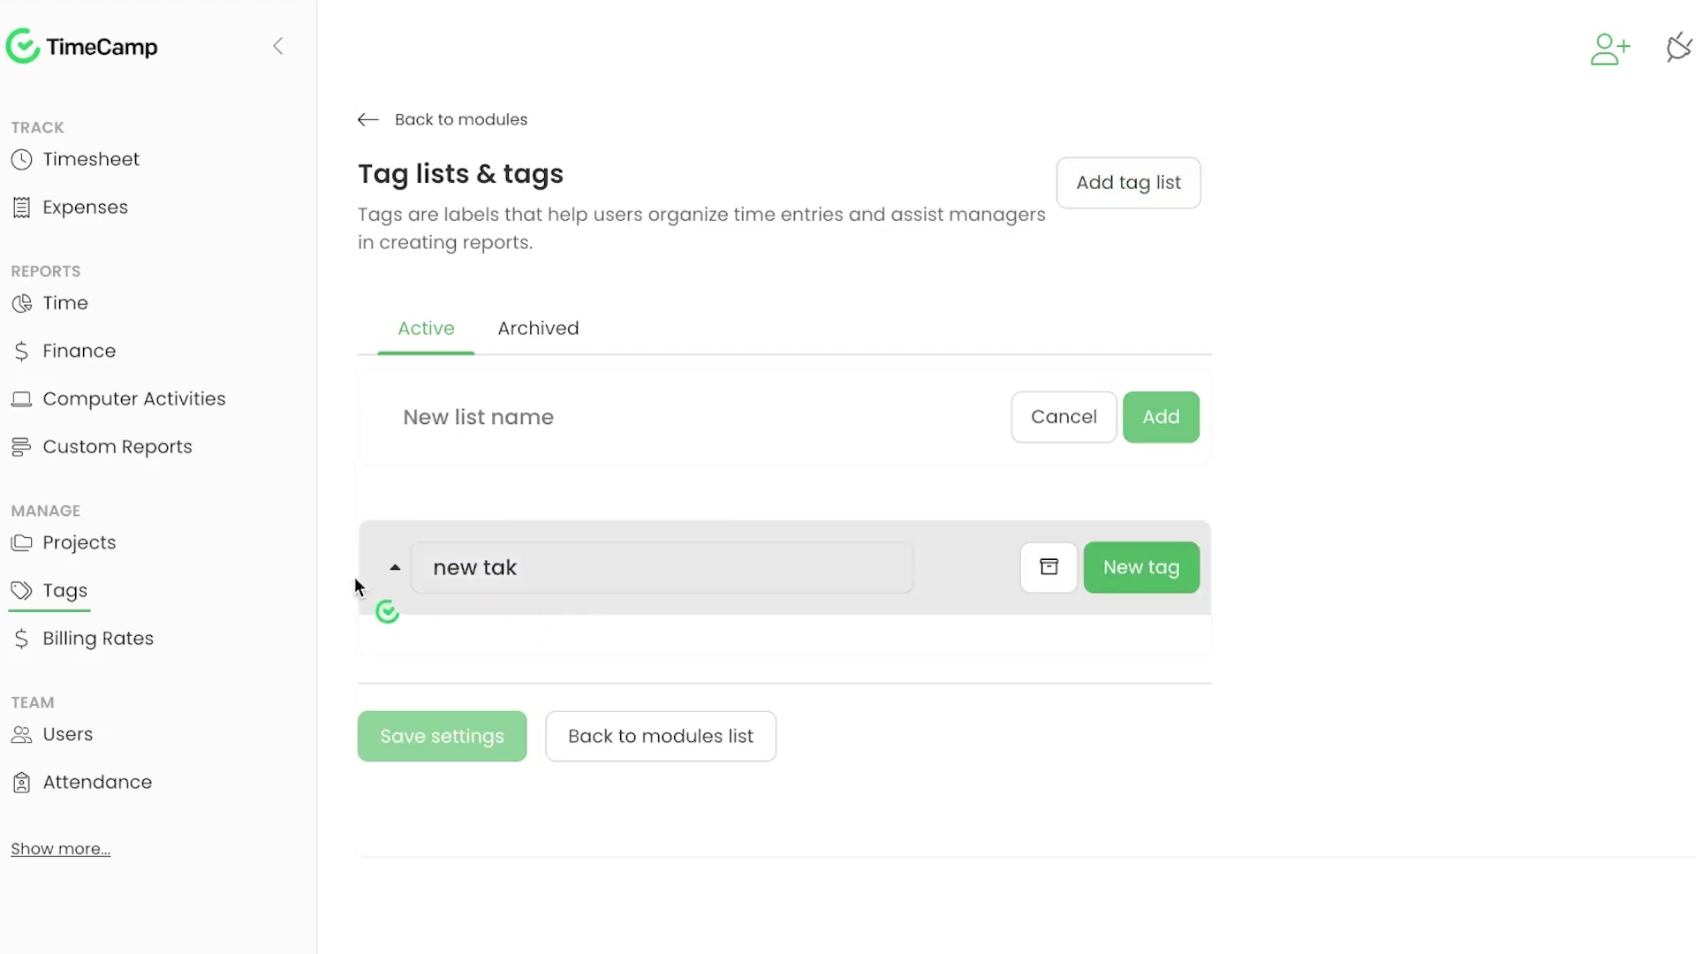
{"action": "left_click", "coordinate": [108, 651]}
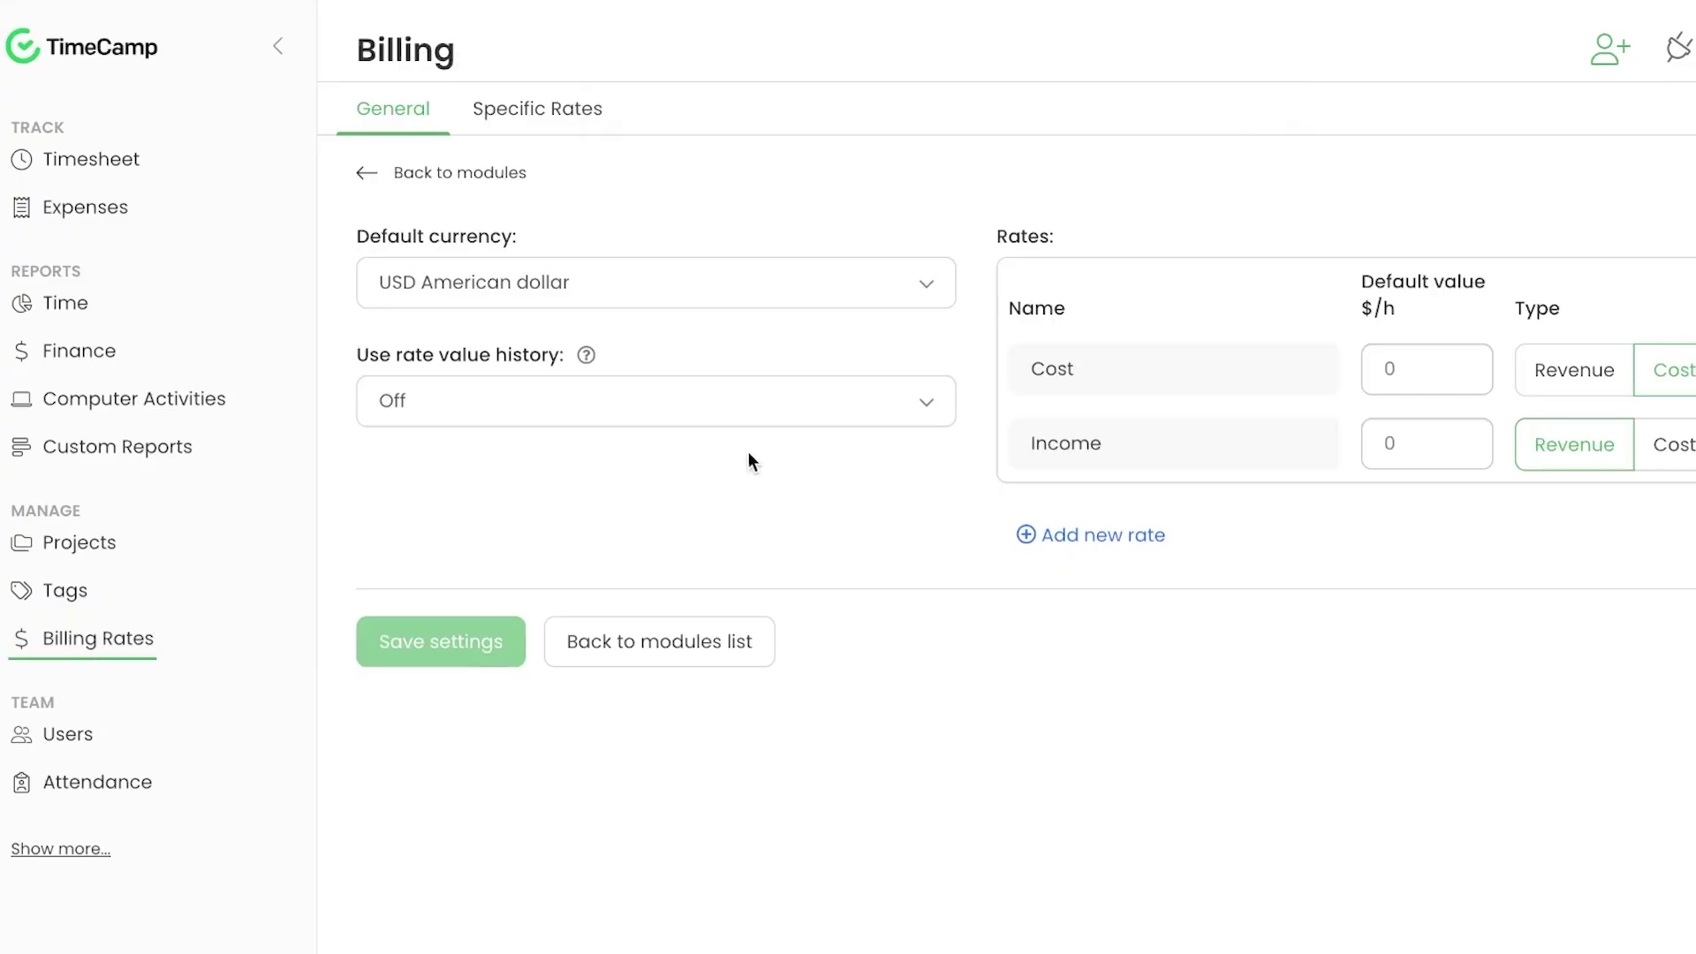
{"action": "left_click", "coordinate": [720, 286]}
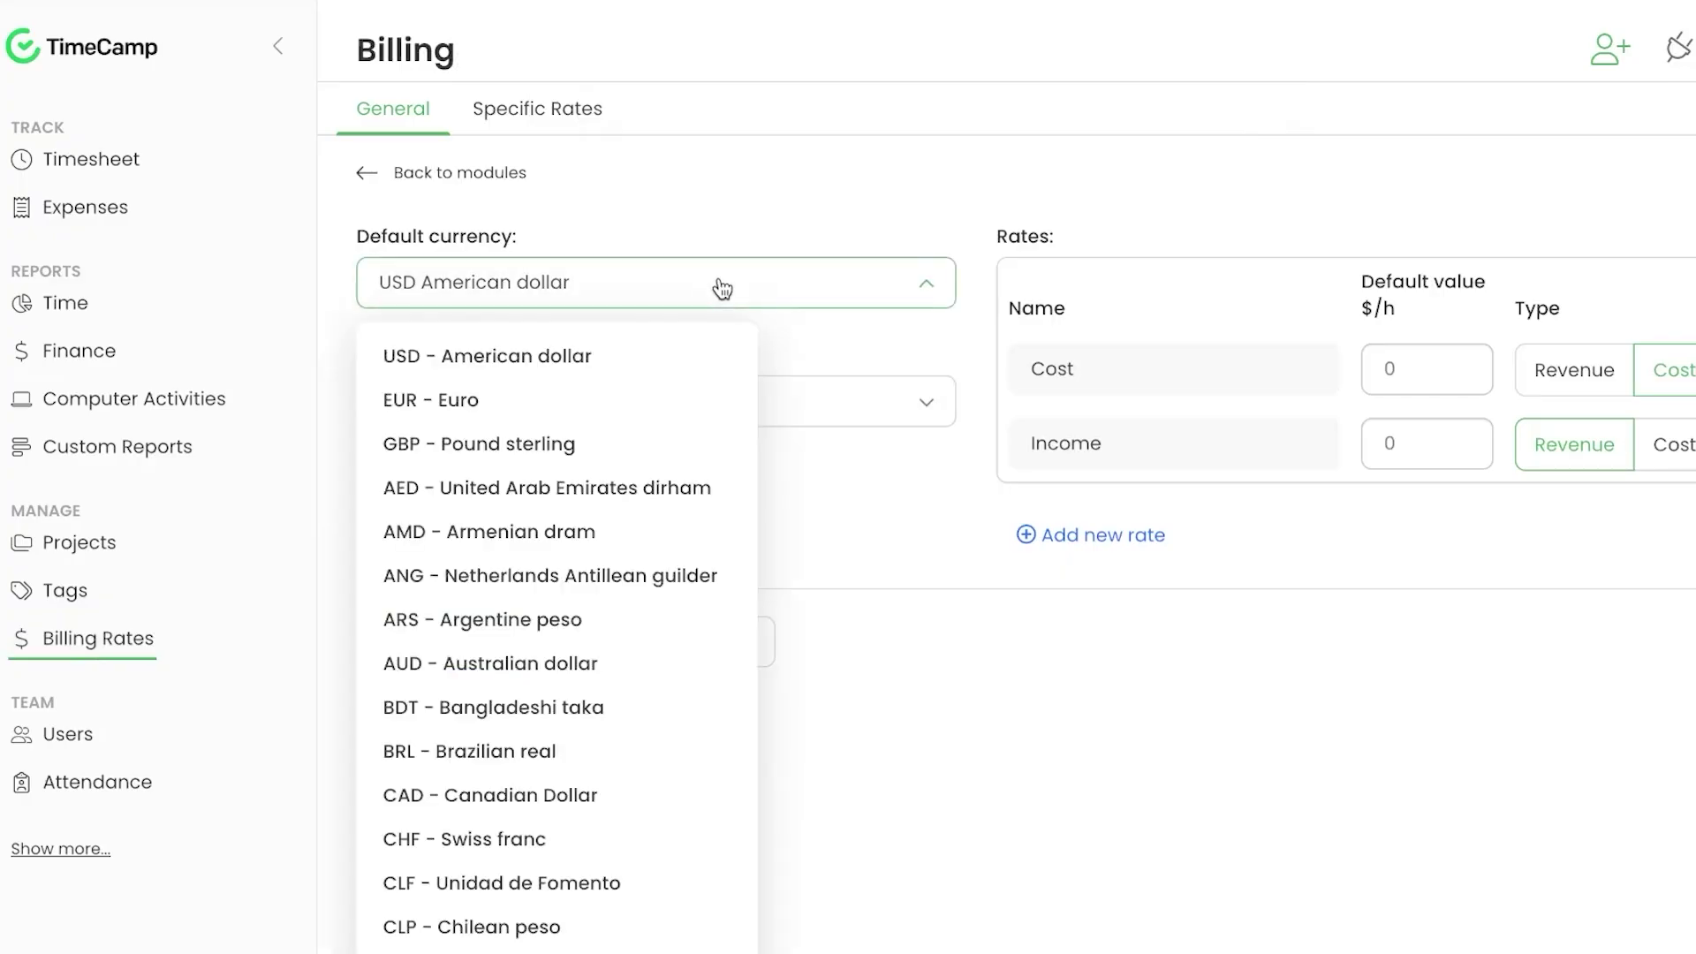
{"action": "left_click", "coordinate": [568, 356]}
{"action": "left_click", "coordinate": [649, 409]}
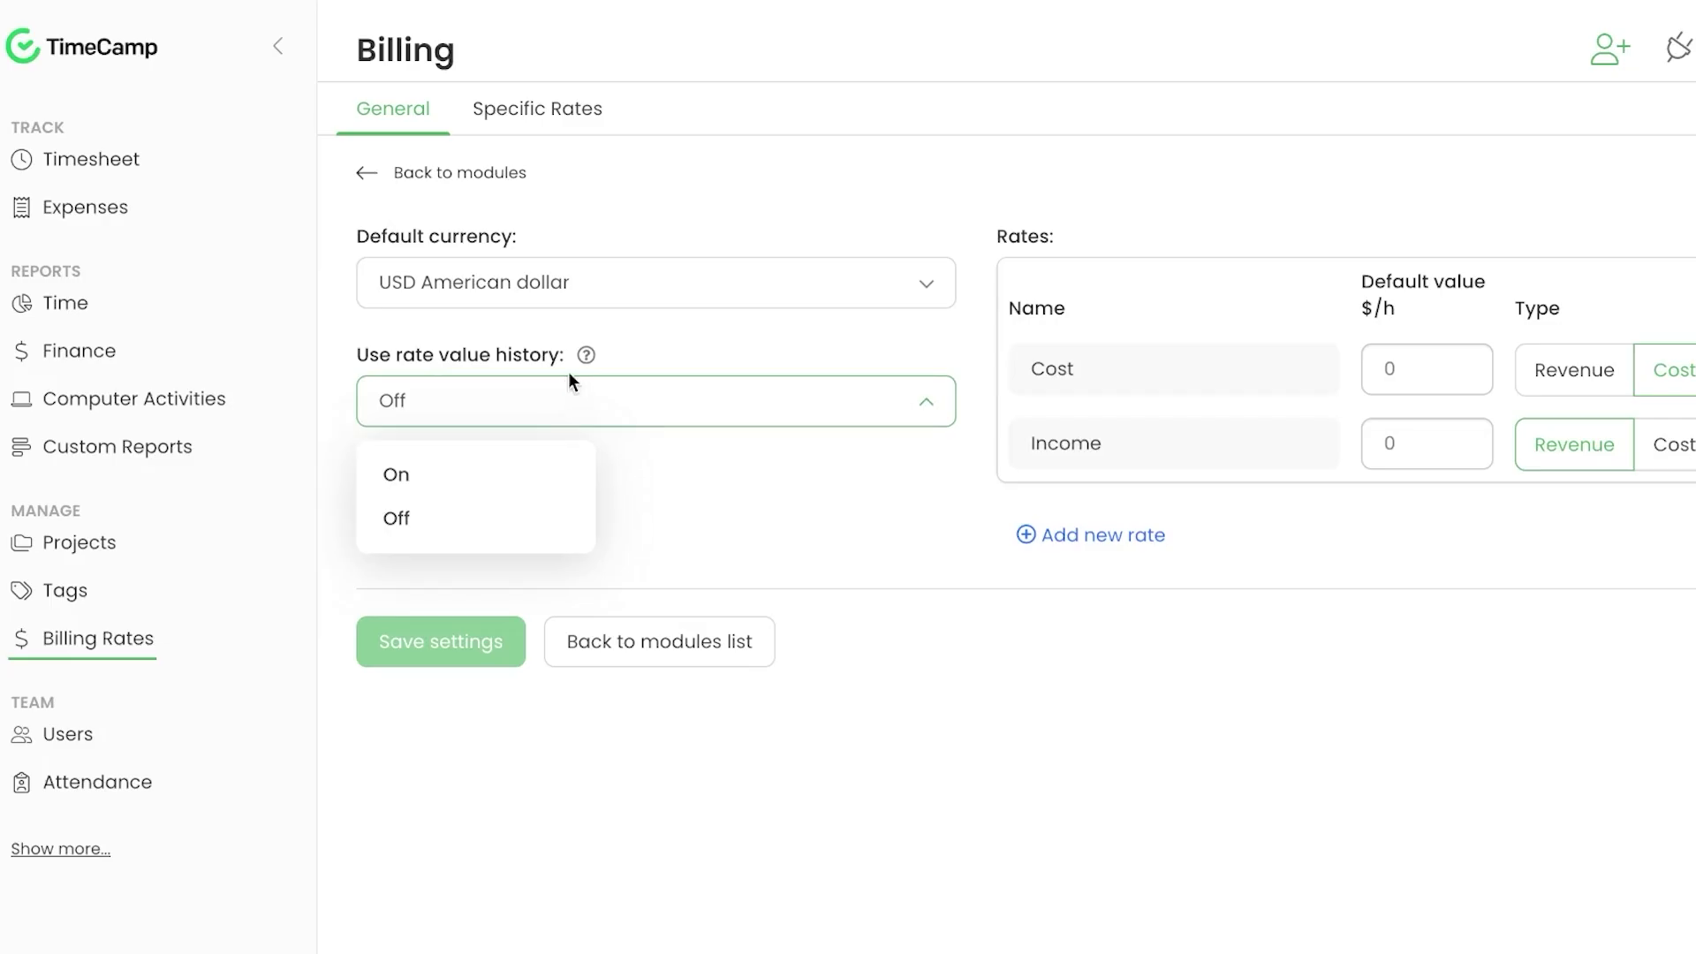
{"action": "left_click", "coordinate": [484, 481]}
{"action": "left_click", "coordinate": [820, 407]}
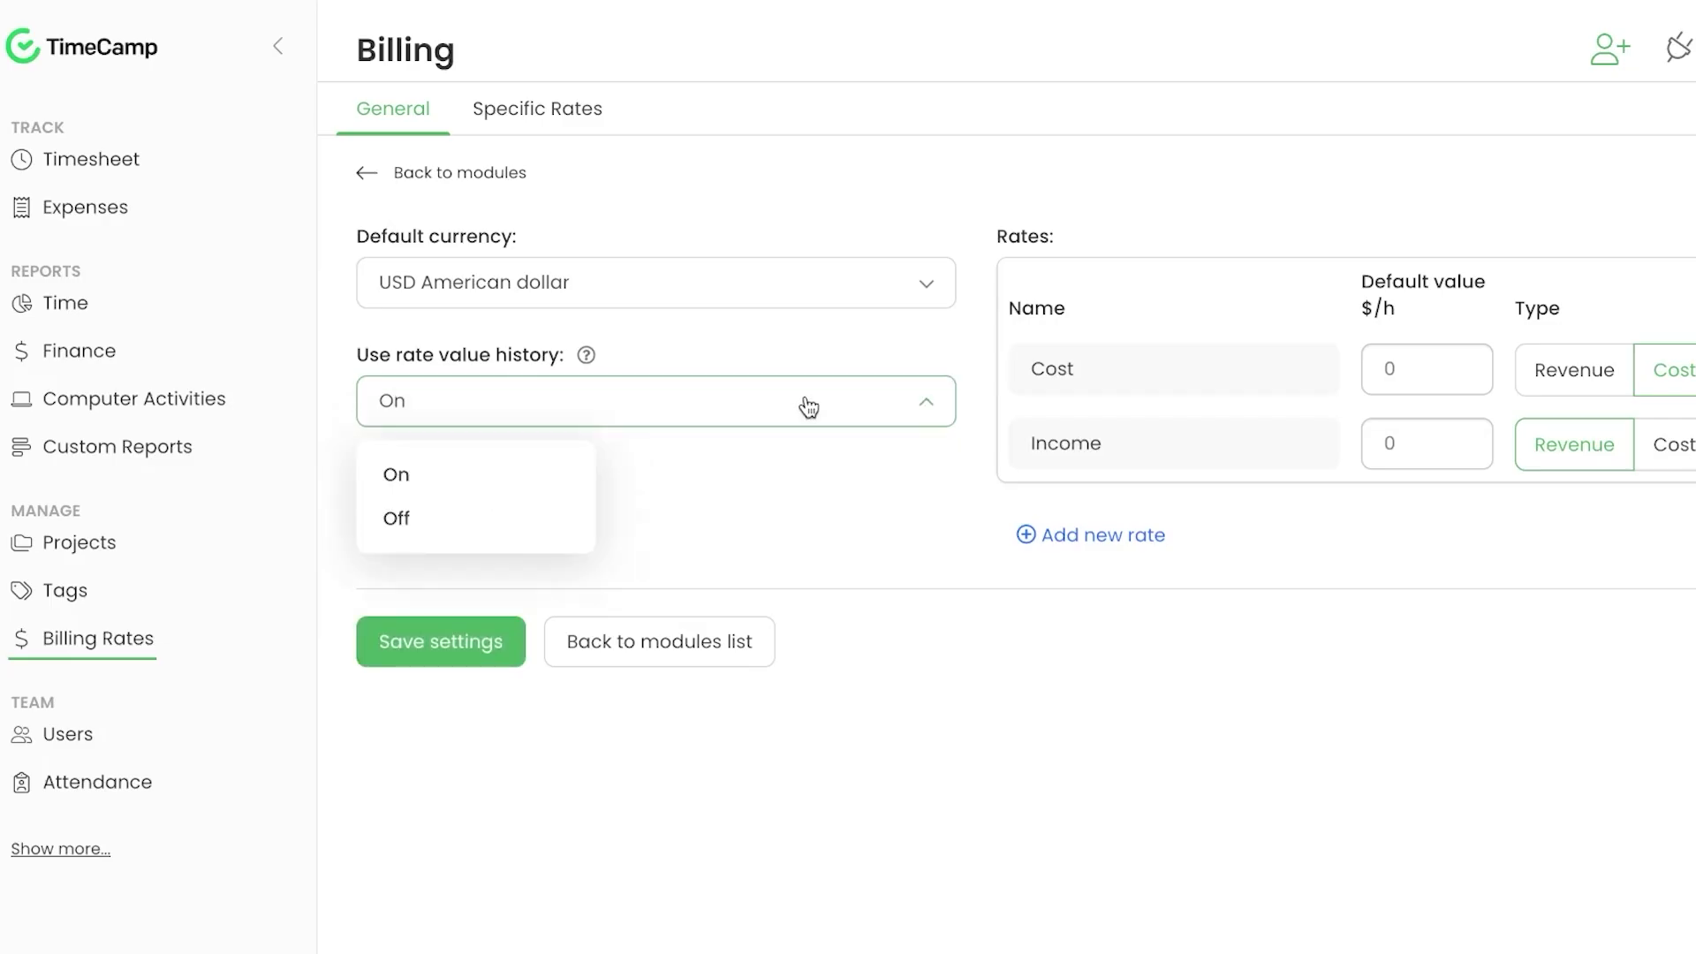
{"action": "left_click", "coordinate": [397, 518]}
{"action": "left_click", "coordinate": [1192, 369]}
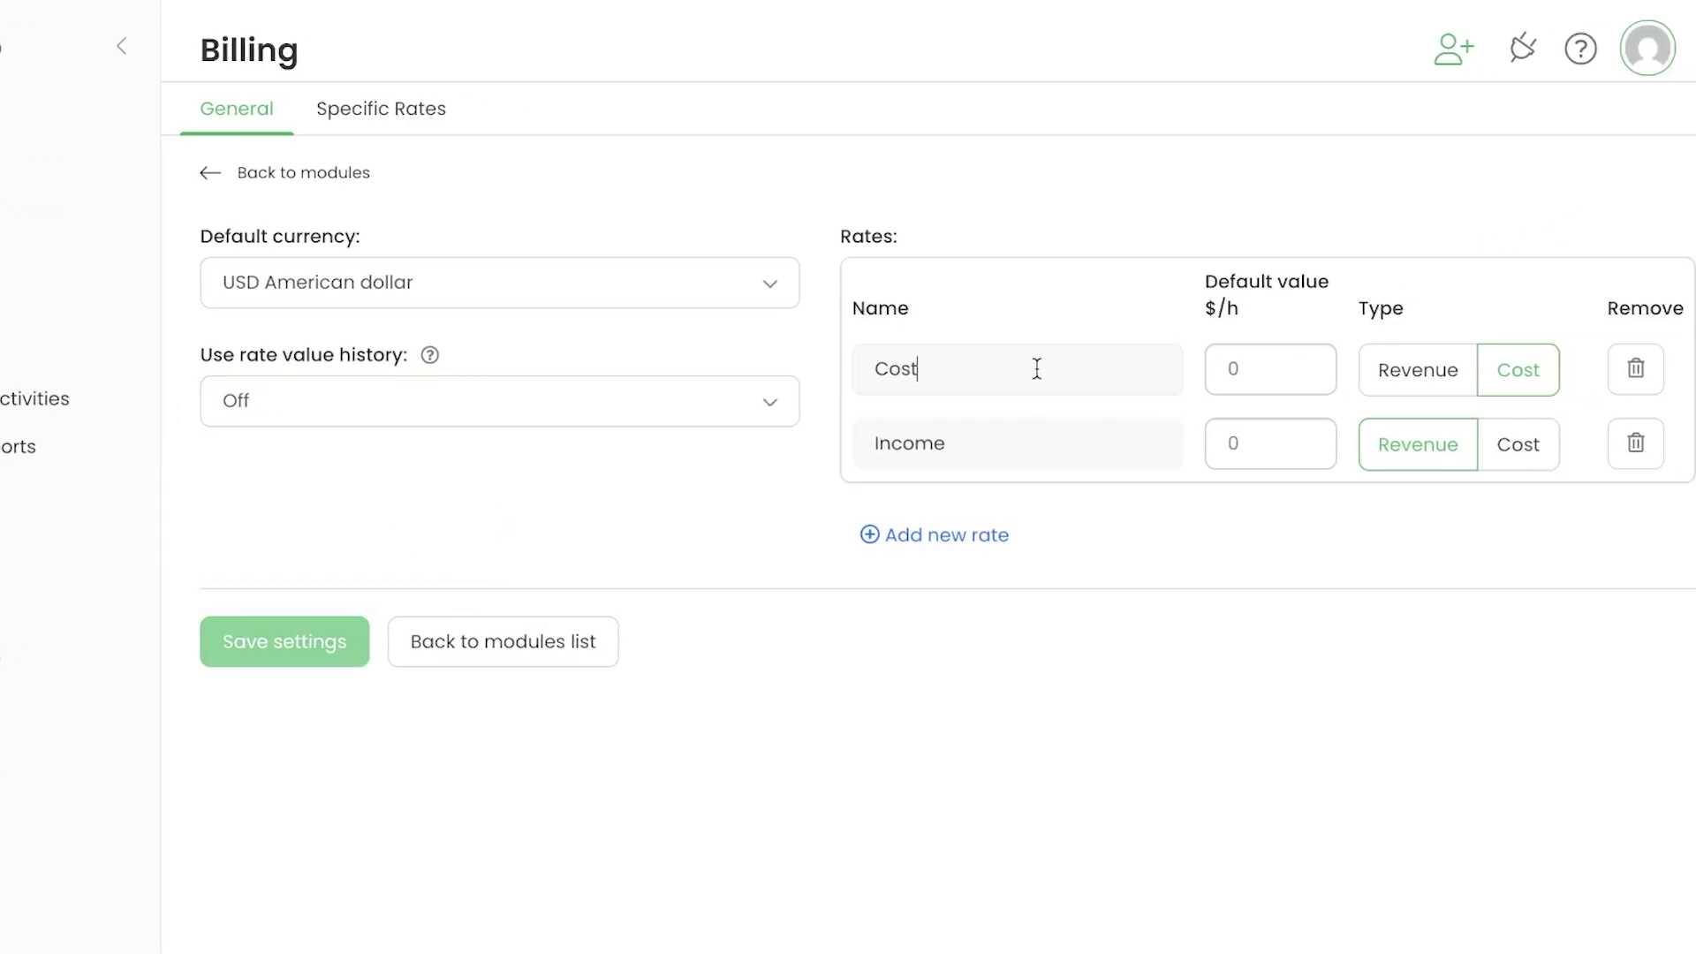
{"action": "left_click", "coordinate": [985, 452]}
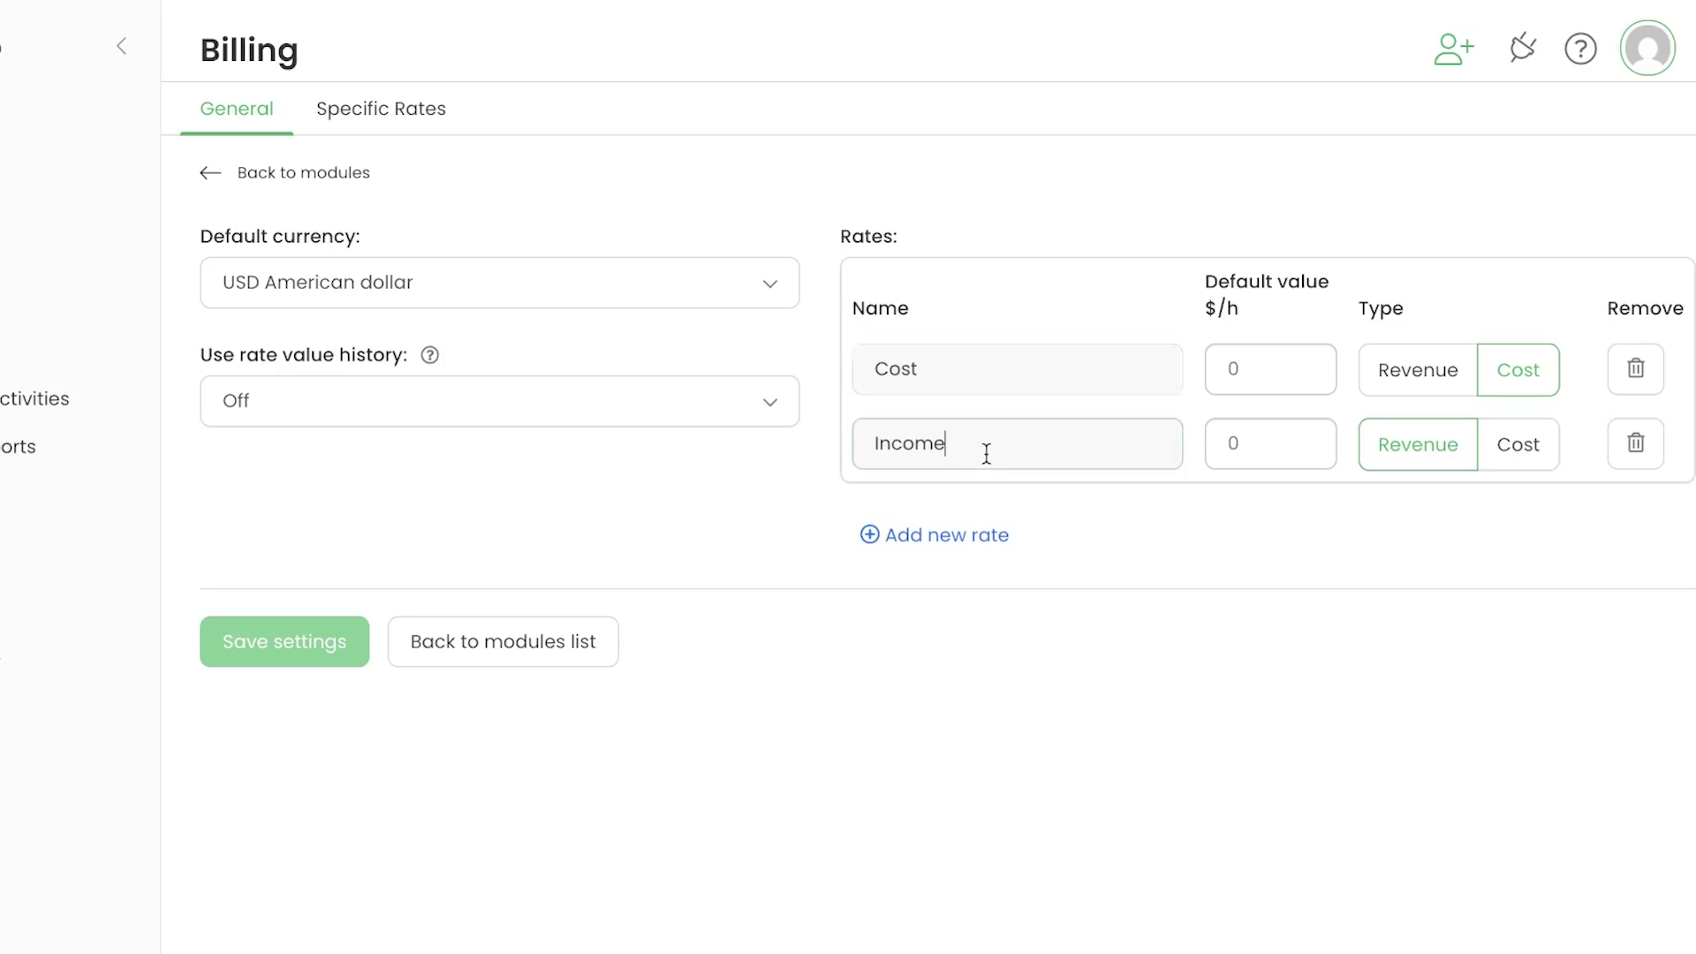
{"action": "left_click", "coordinate": [1289, 364]}
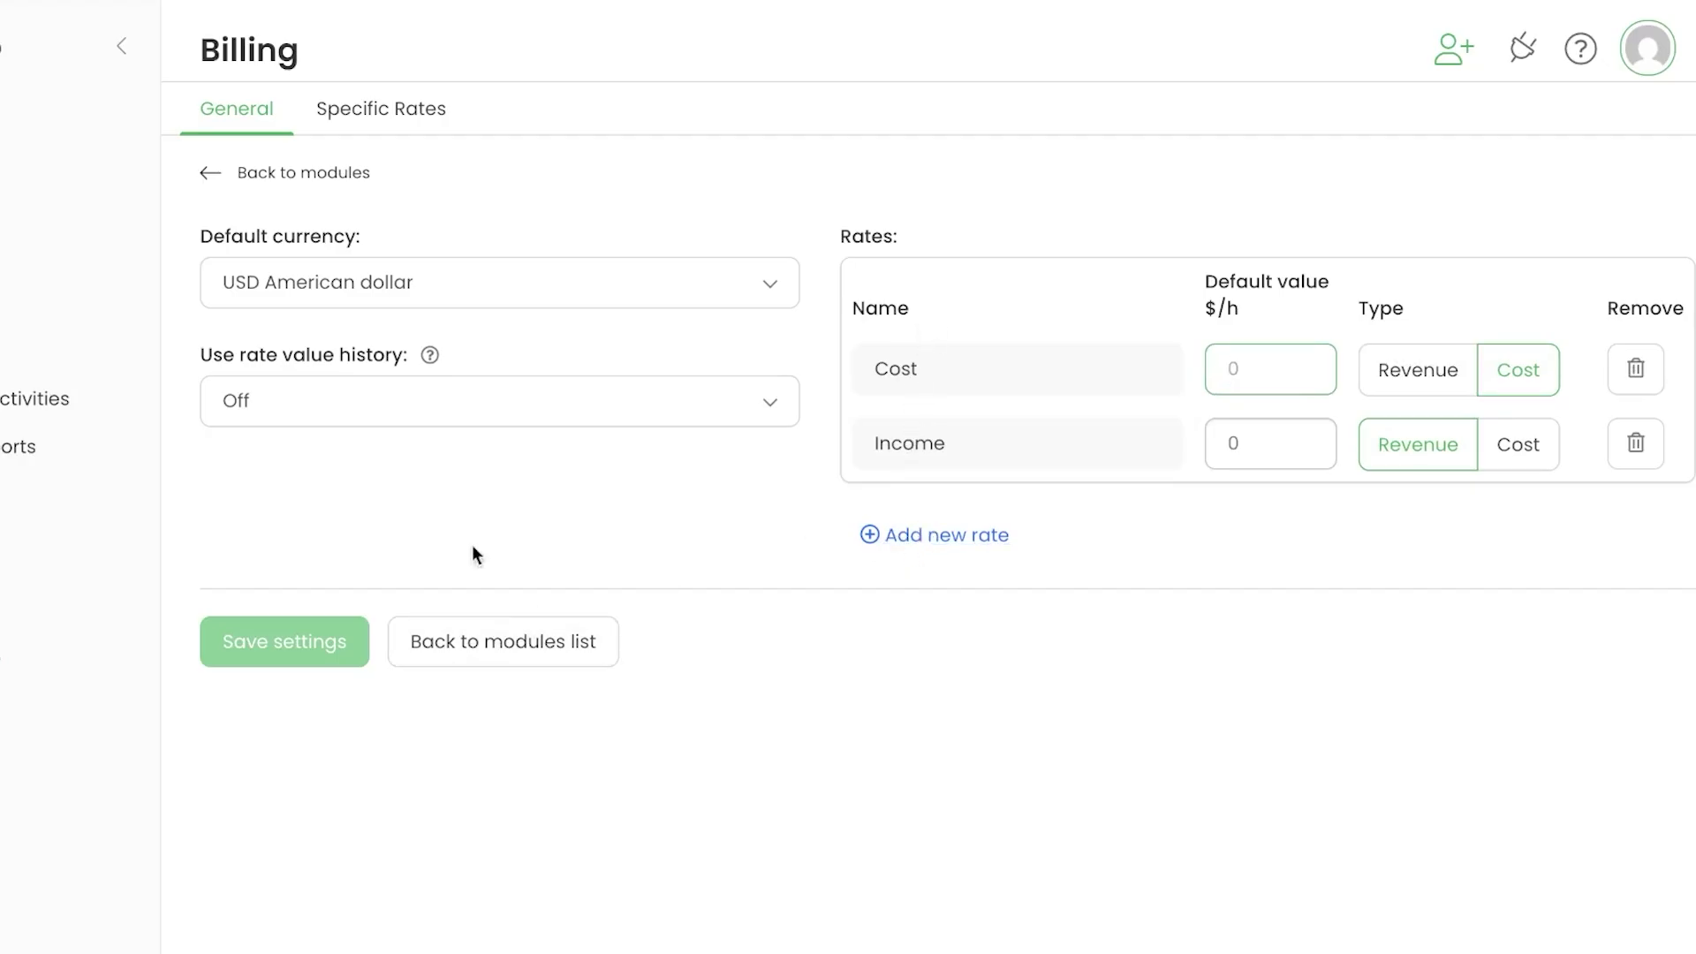
Step: Give the first user specific rates of 20 $/h income and 10 $/h cost, then return to Users
{"action": "left_click", "coordinate": [410, 111]}
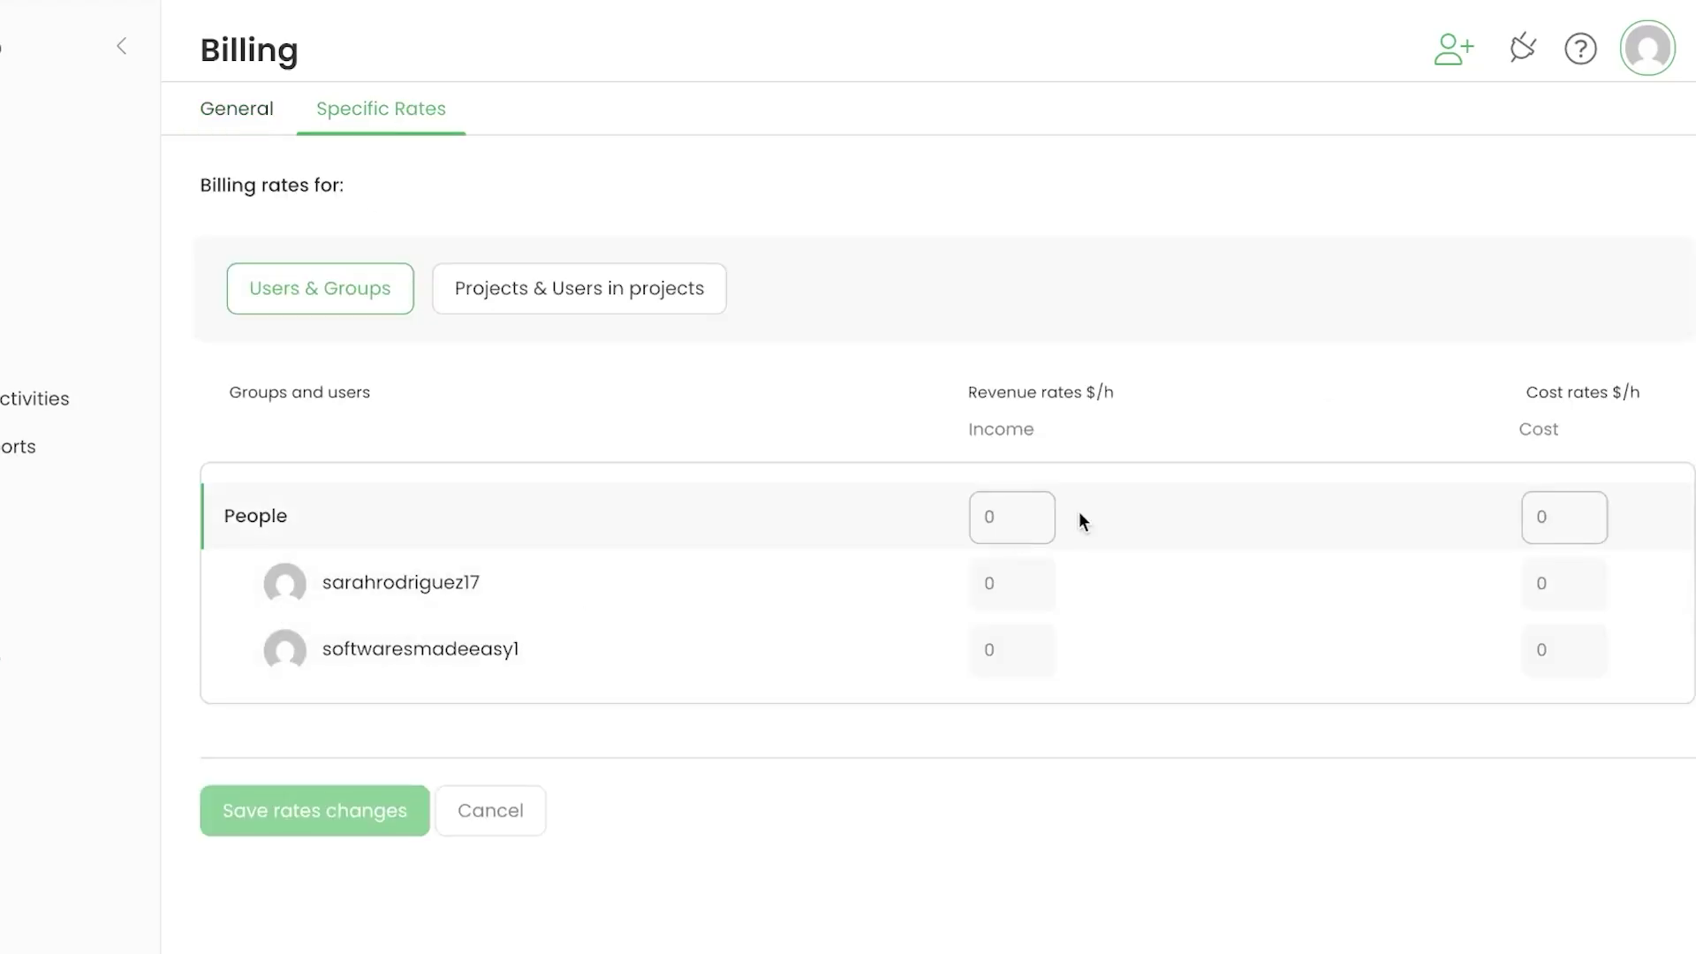
{"action": "left_click", "coordinate": [1013, 575]}
{"action": "type", "text": "20"}
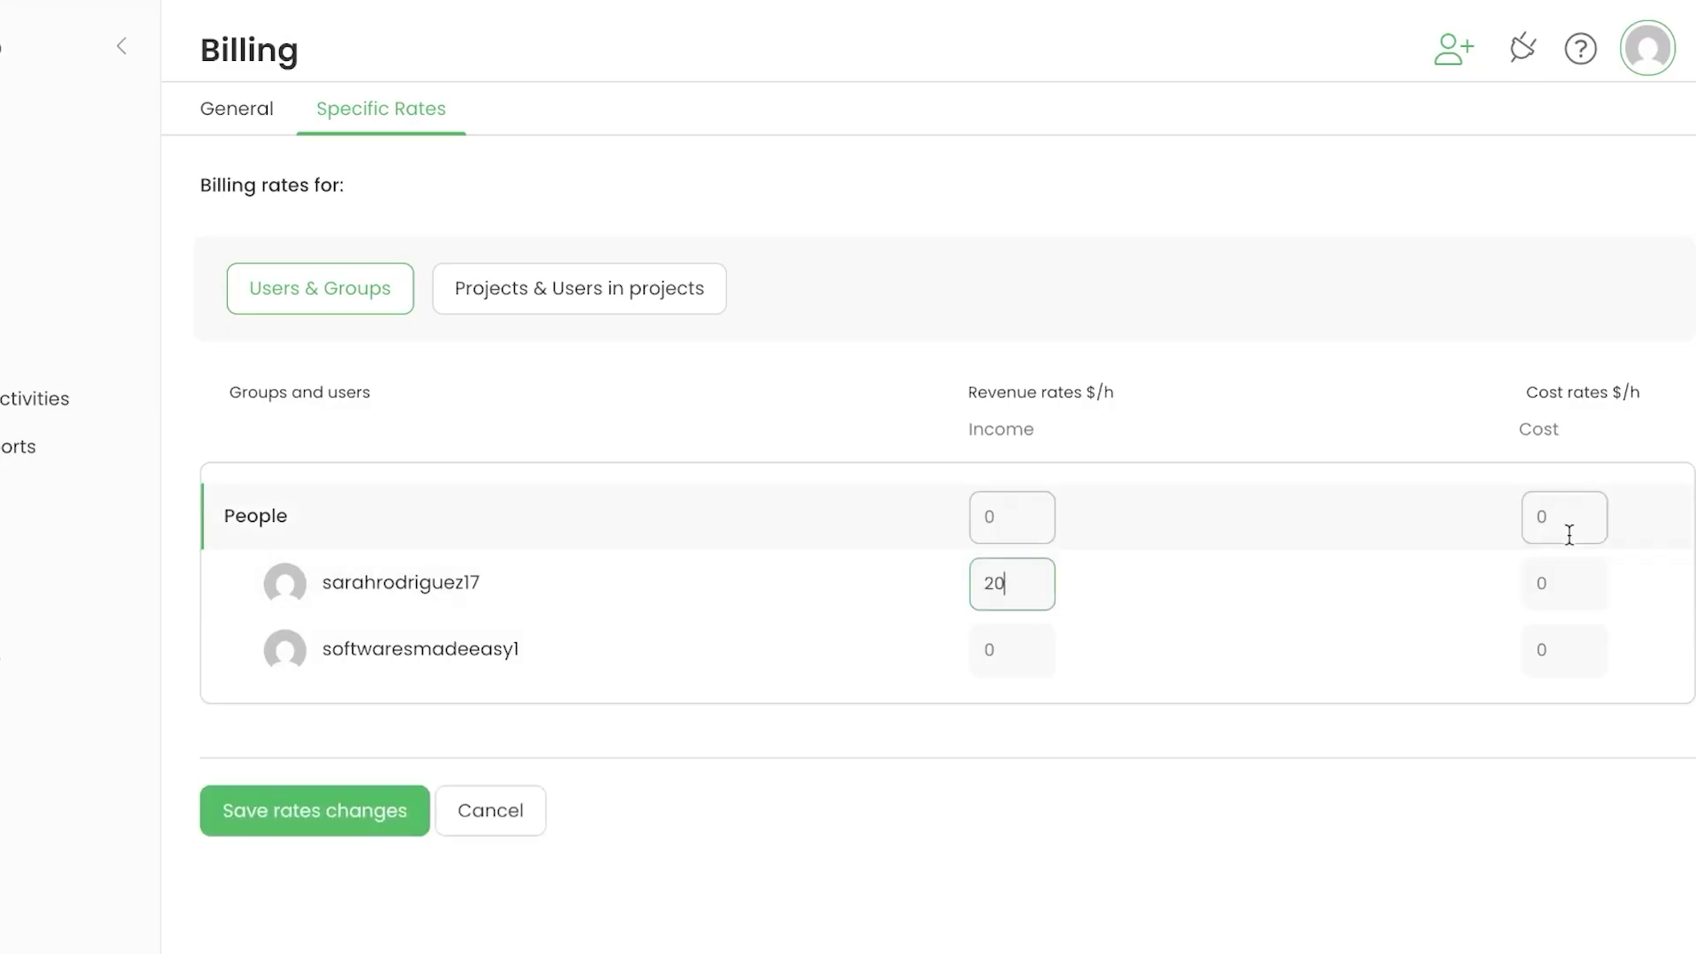
{"action": "left_click", "coordinate": [1553, 593]}
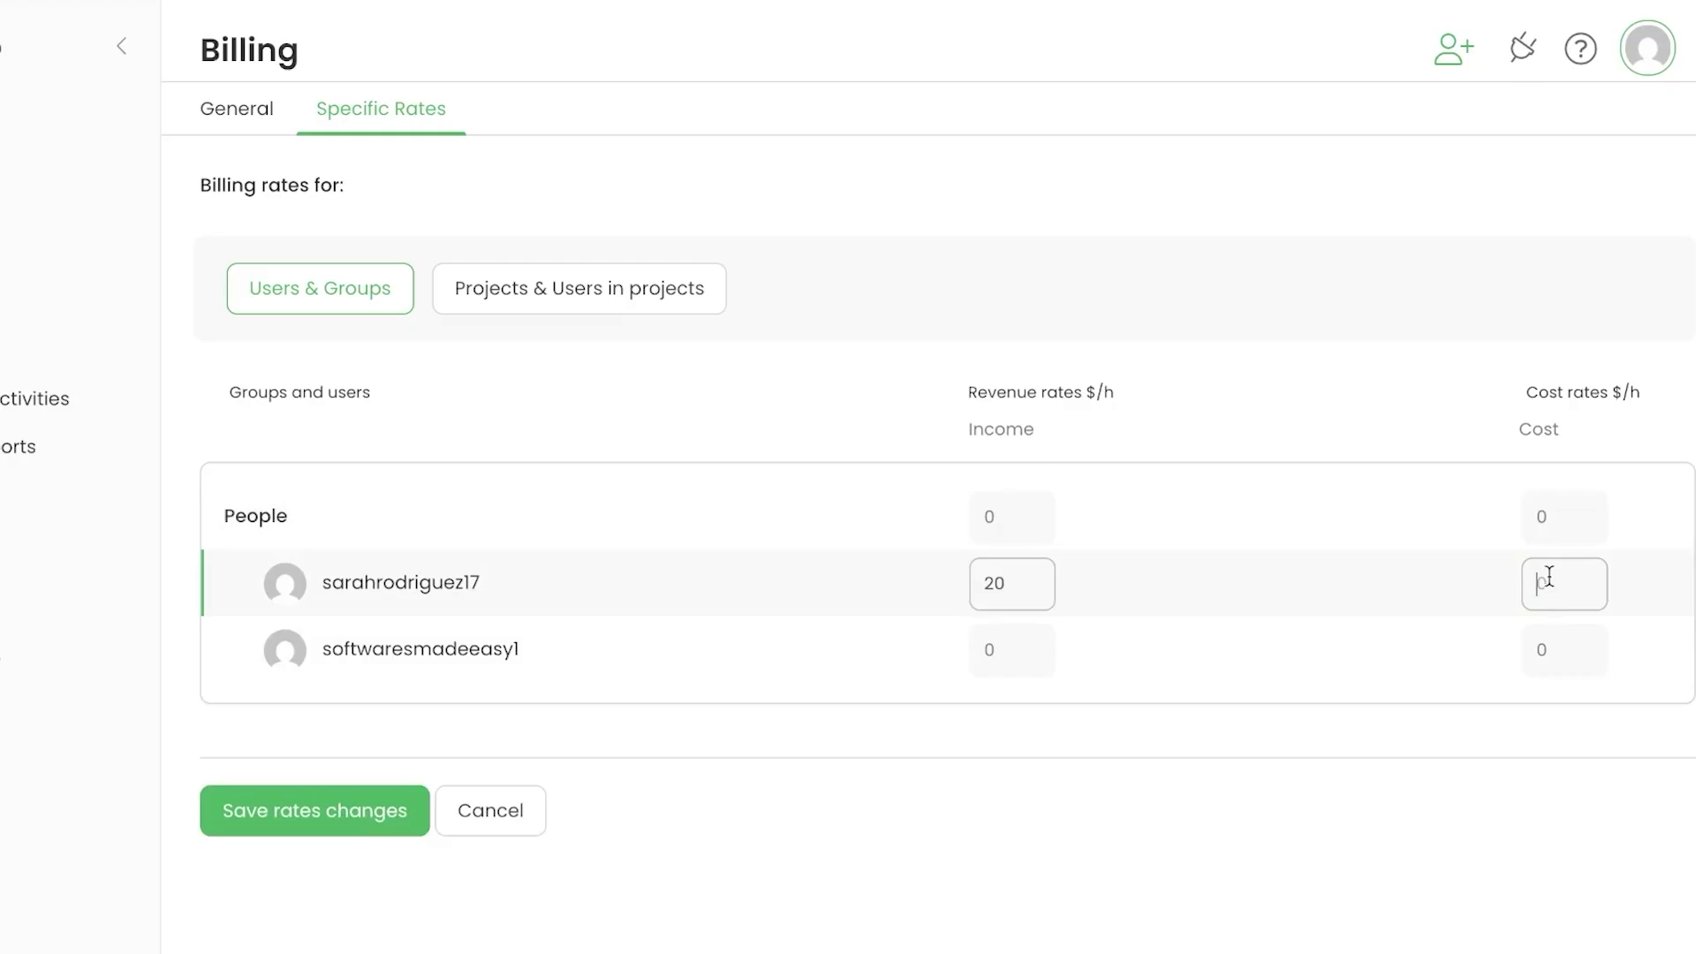
{"action": "type", "text": "10"}
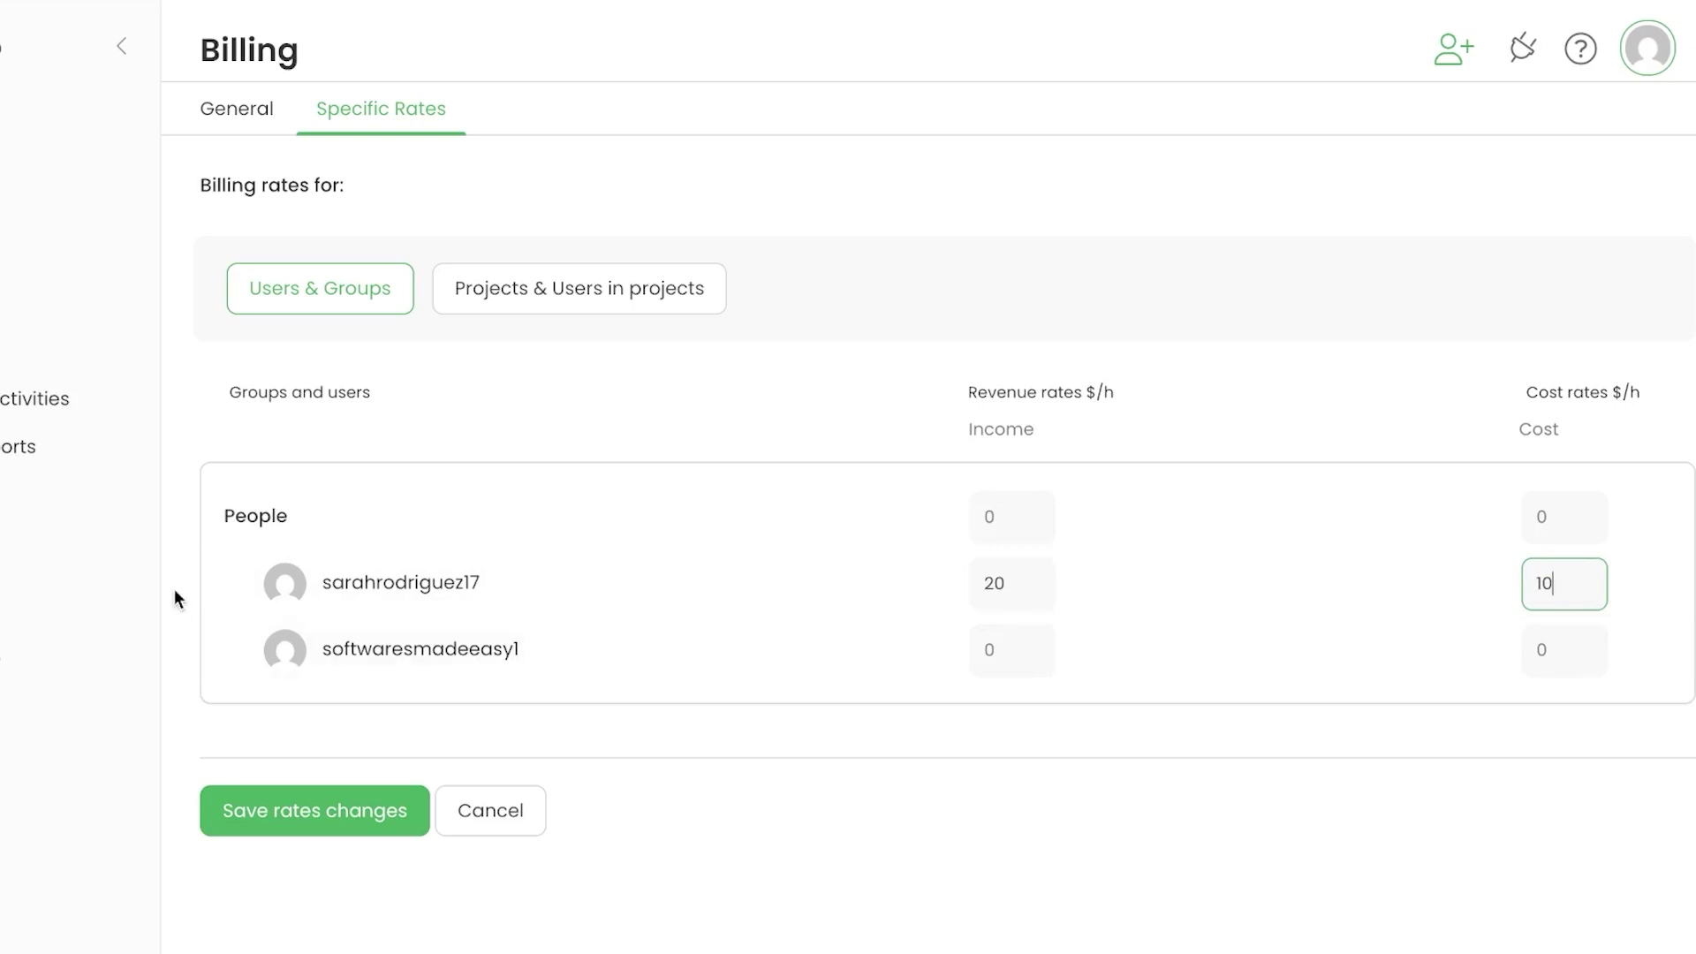
{"action": "left_click", "coordinate": [13, 734]}
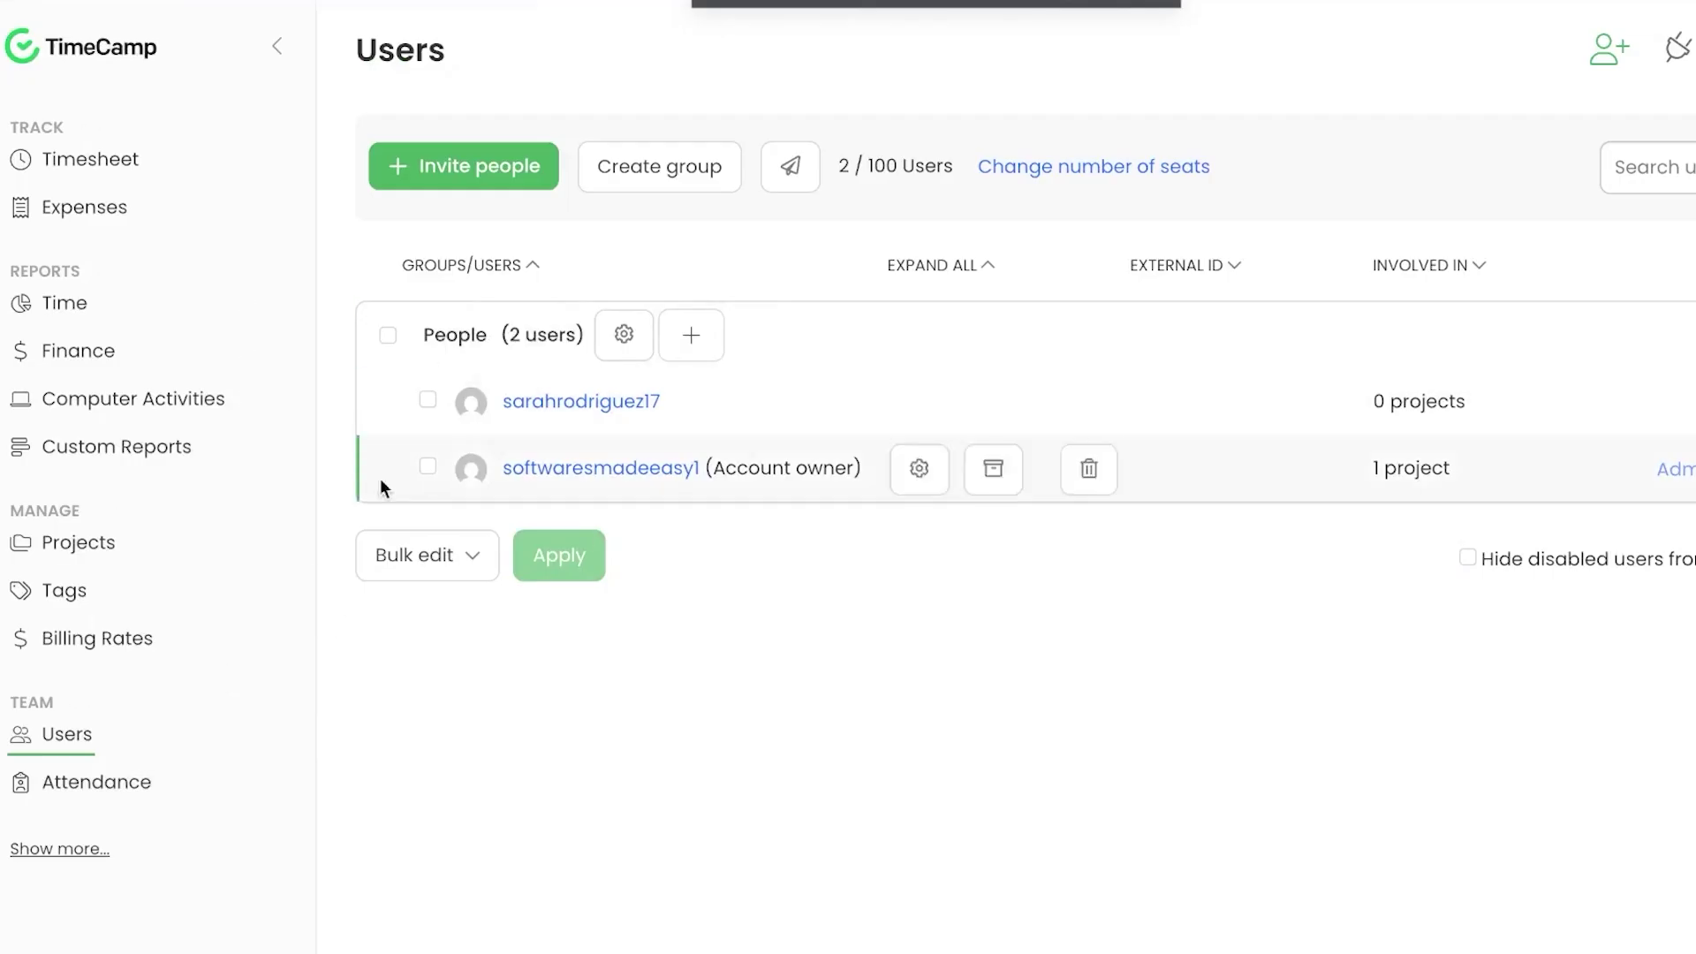
Step: Bring up this month's Attendance report and scroll to its daily table from Apr 1
{"action": "left_click", "coordinate": [87, 786]}
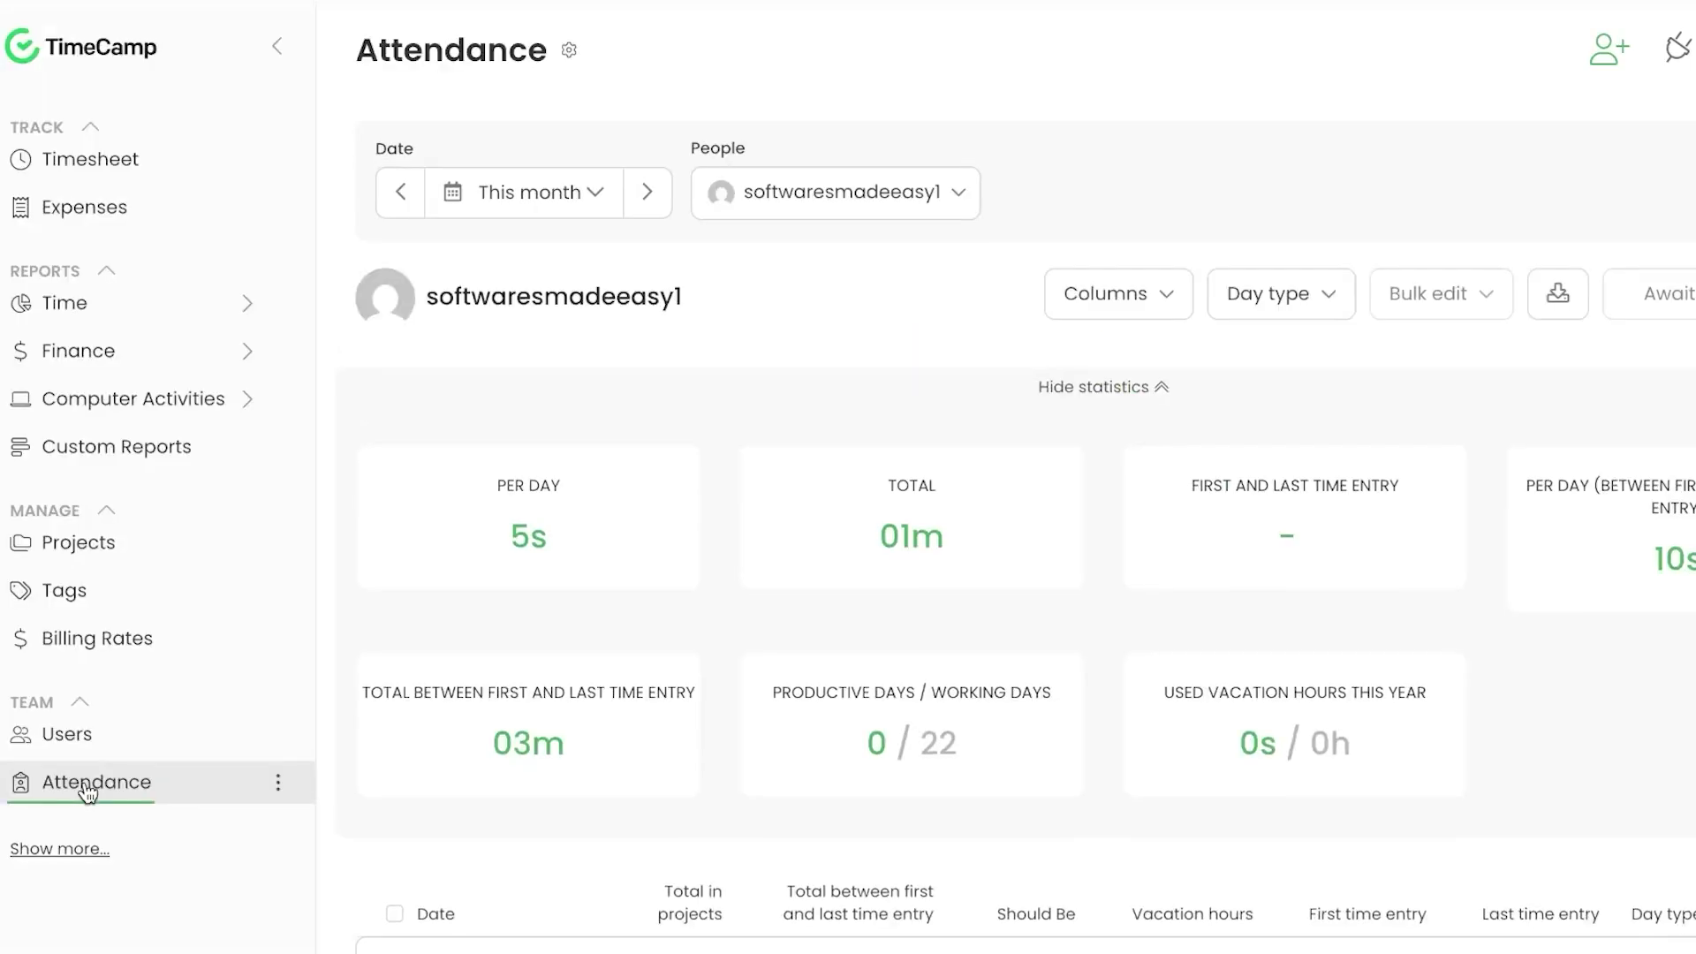
{"action": "scroll", "coordinate": [88, 792], "scroll_direction": "down", "scroll_amount": 6}
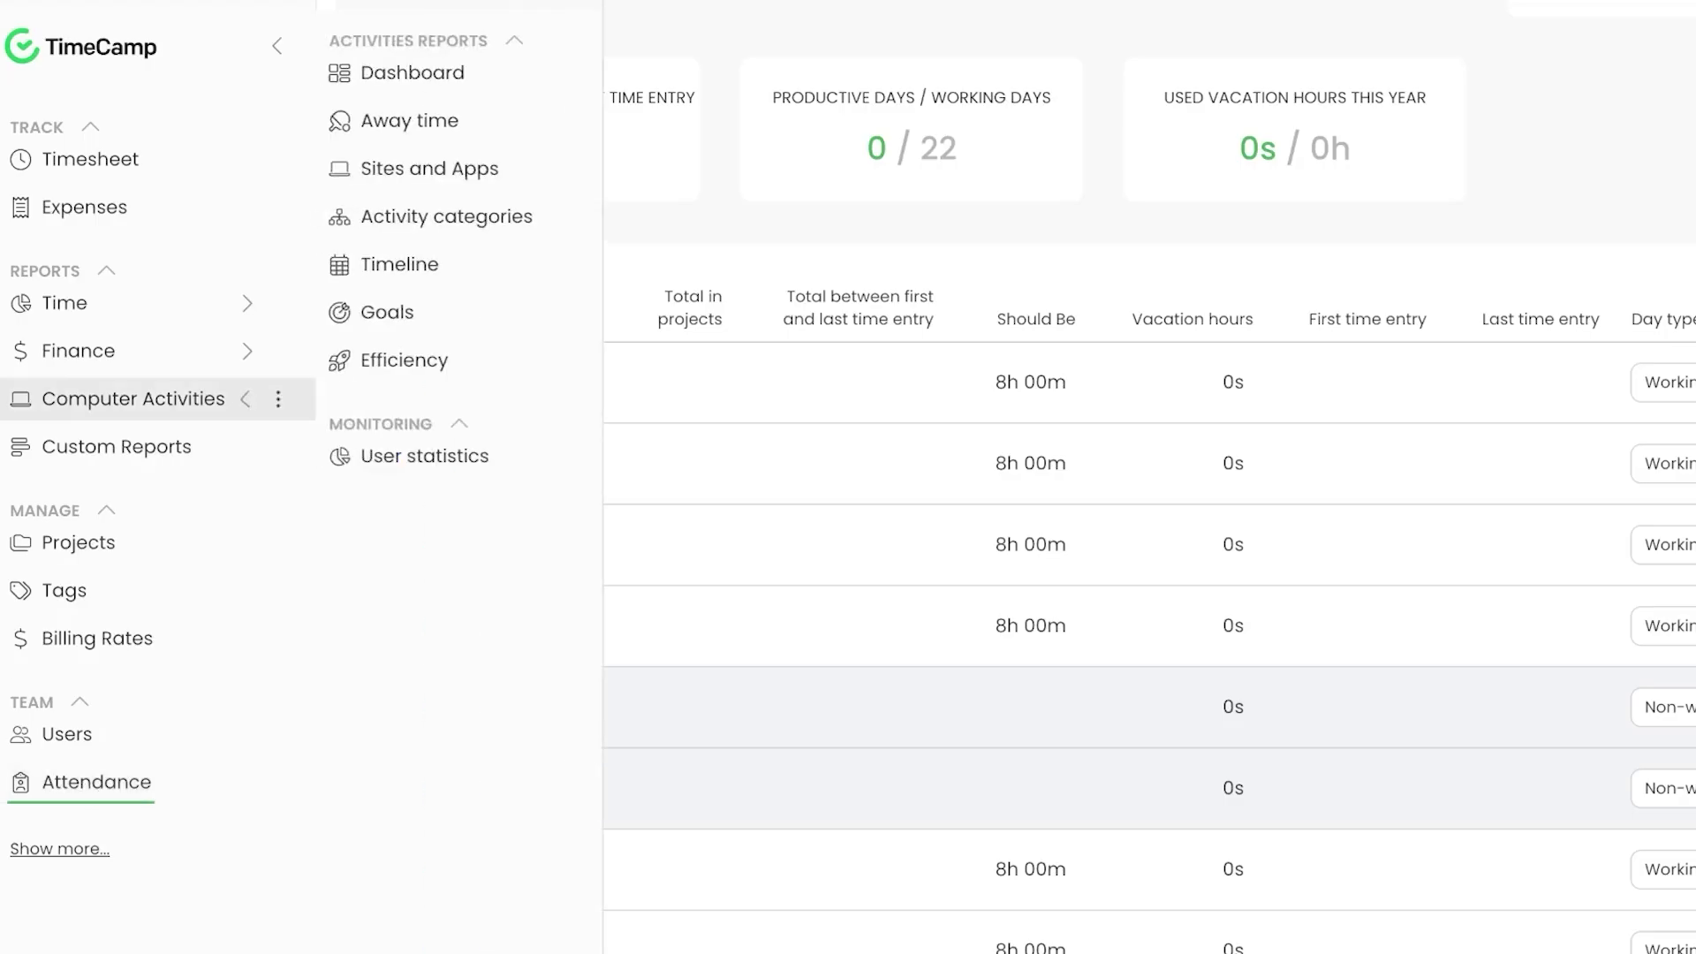
Step: Go back to the 15 April Timesheet page via the TimeCamp logo
{"action": "left_click", "coordinate": [120, 62]}
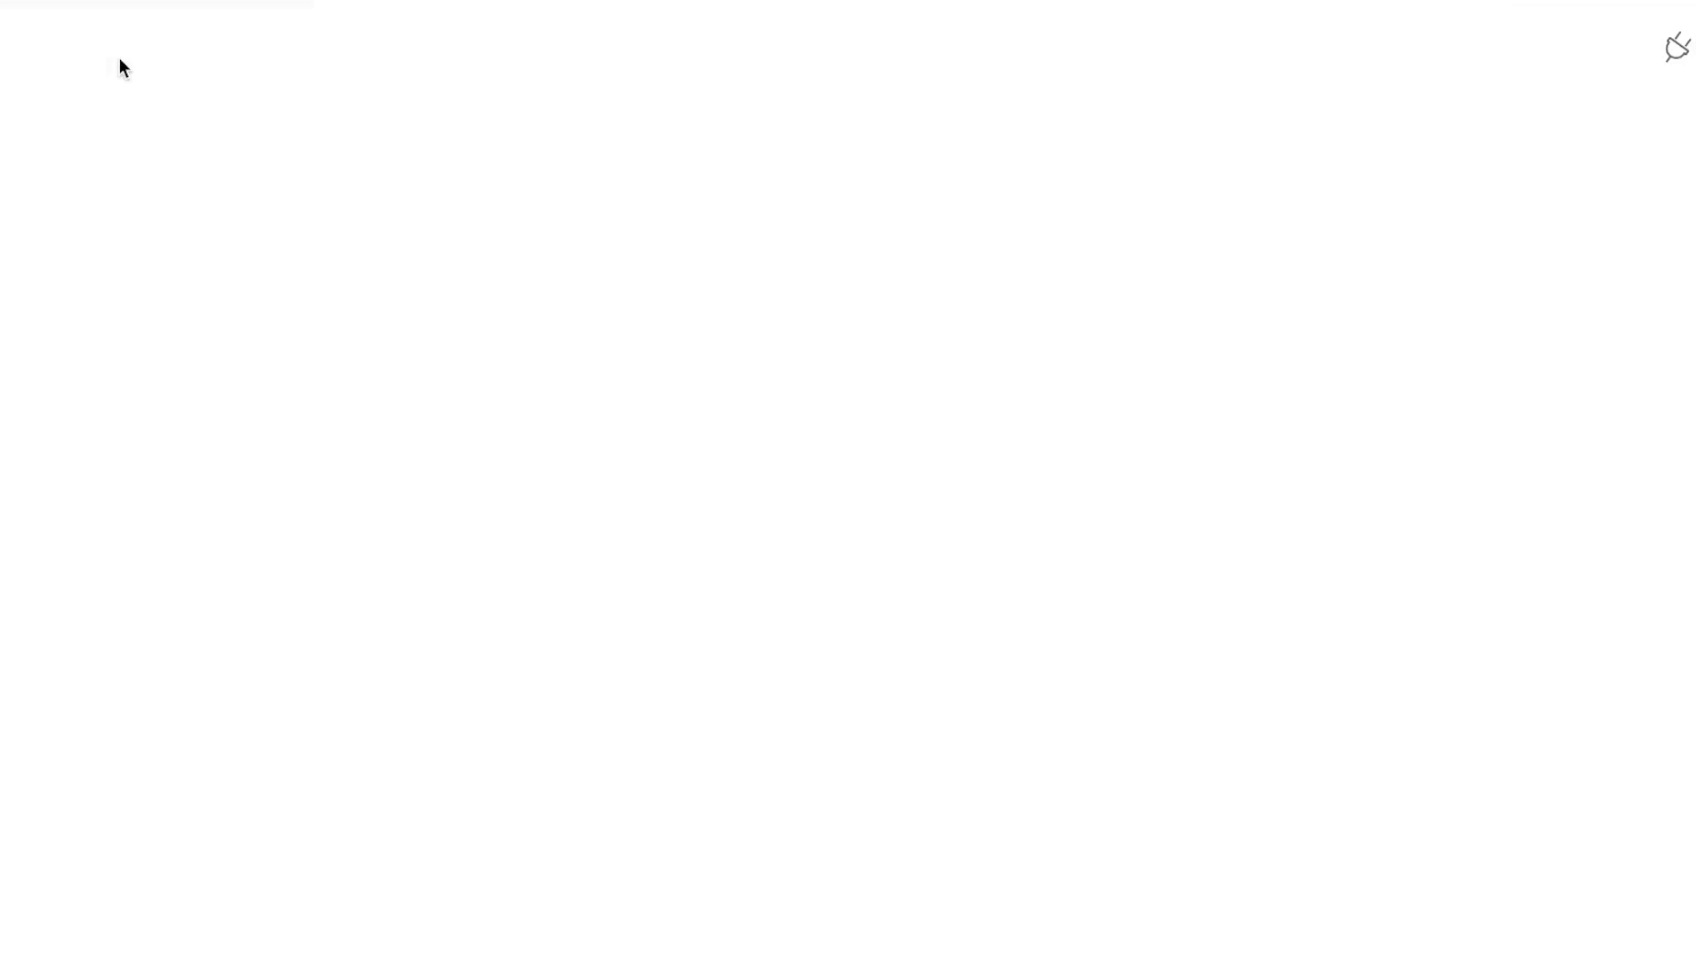